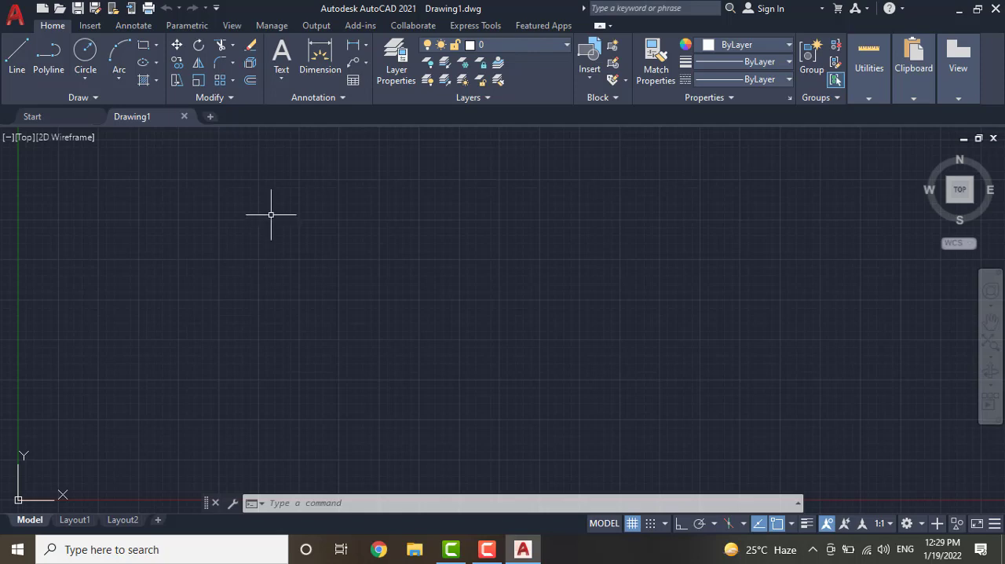
Draw a 20 by 10 rectangle from four separate Line segments in the open drawing area, with Ortho mode on
left_click(17, 56)
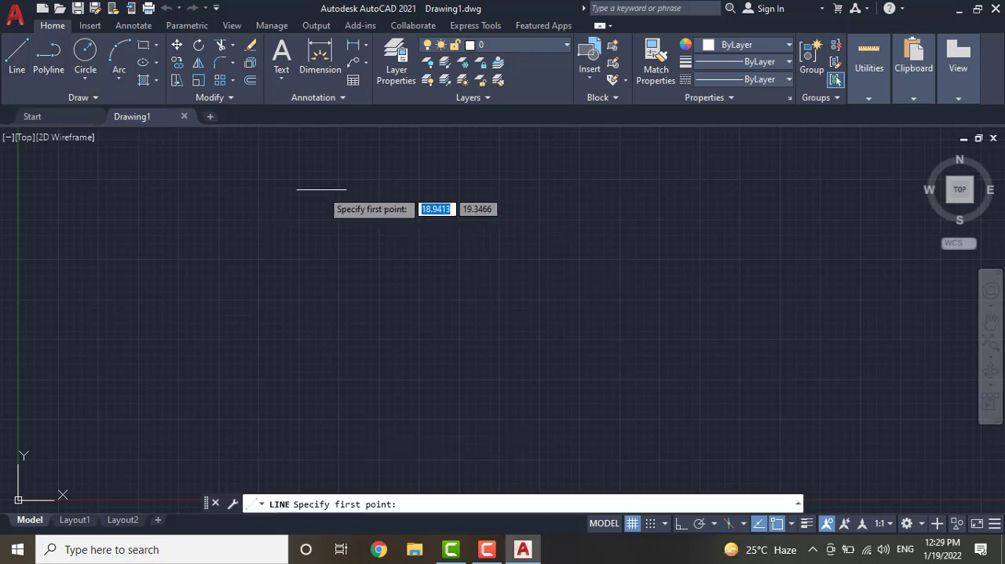
left_click(322, 188)
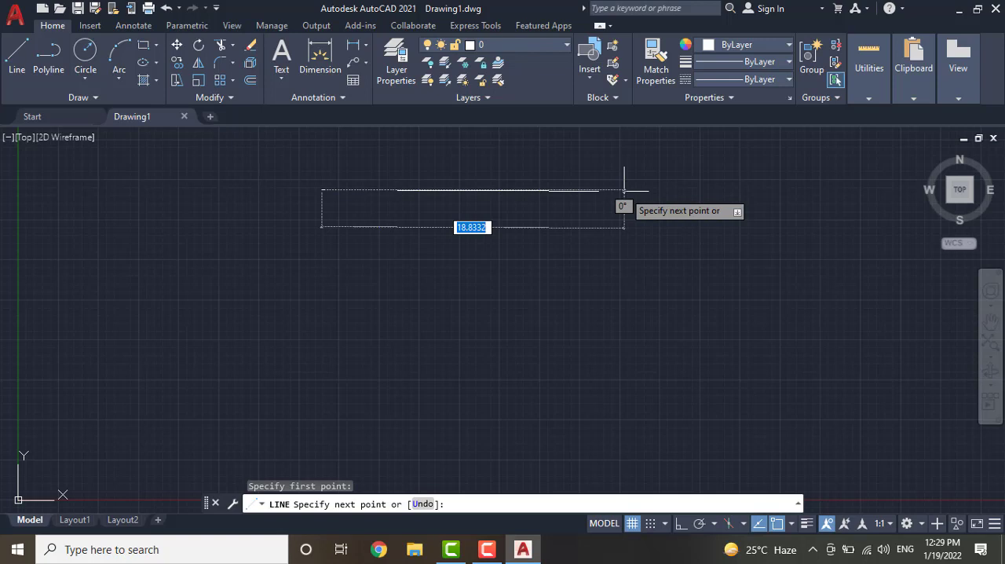
key("F8")
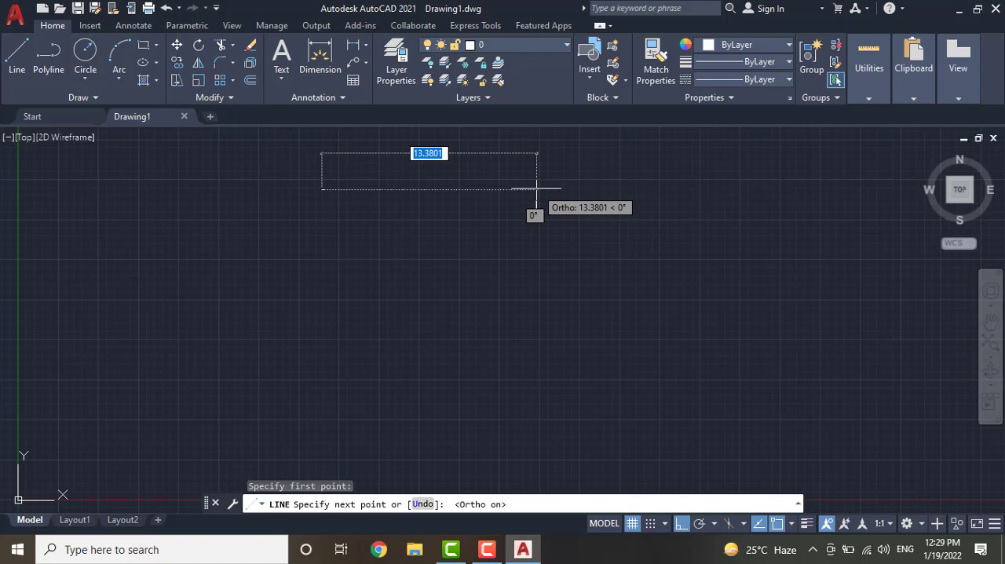
type("20")
key("Return")
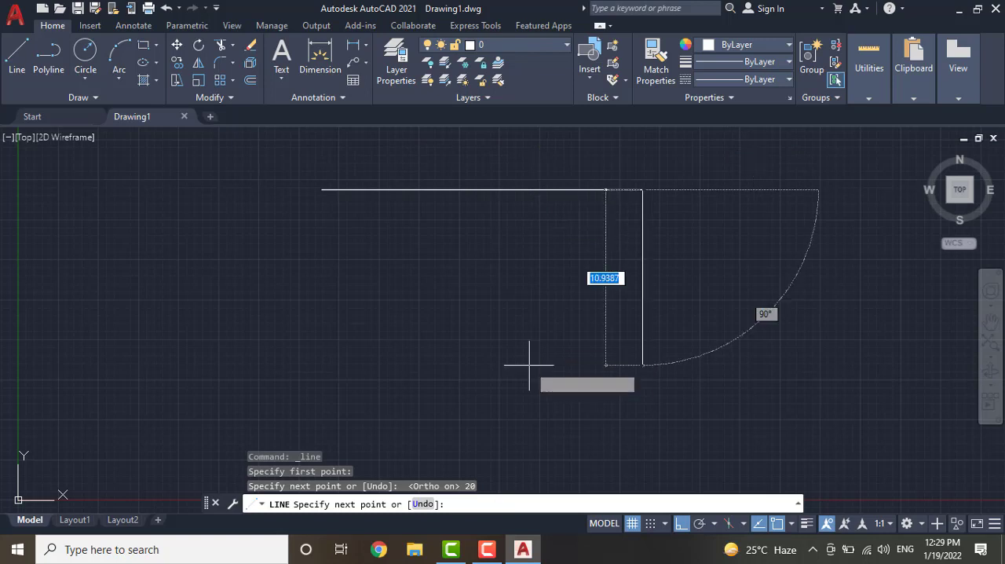
type("2")
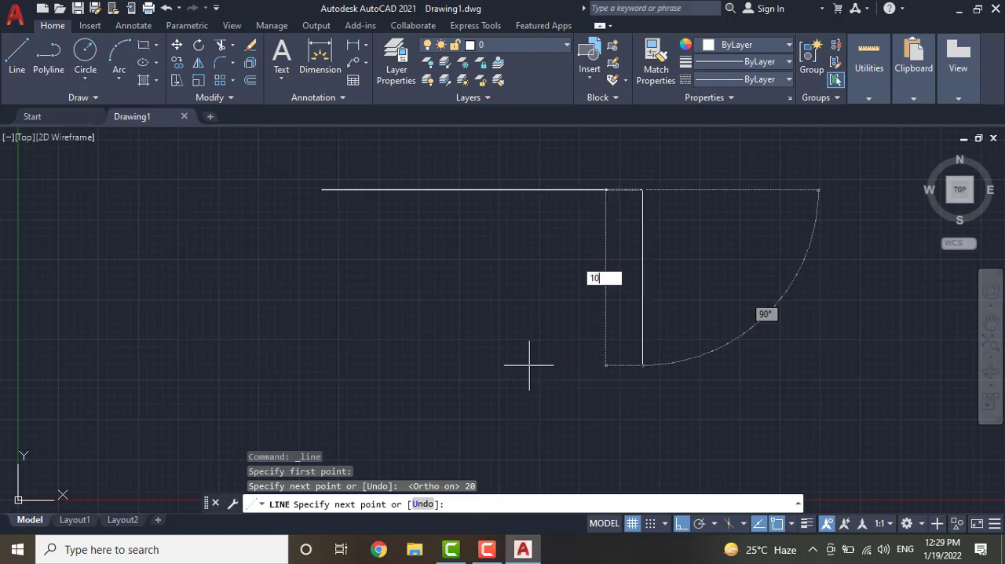
key("Return")
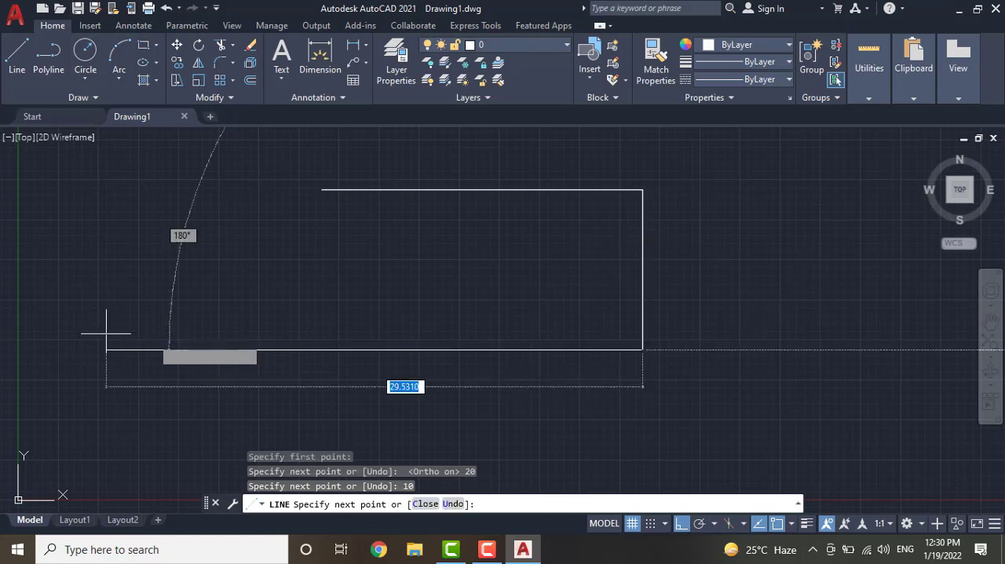
type("20")
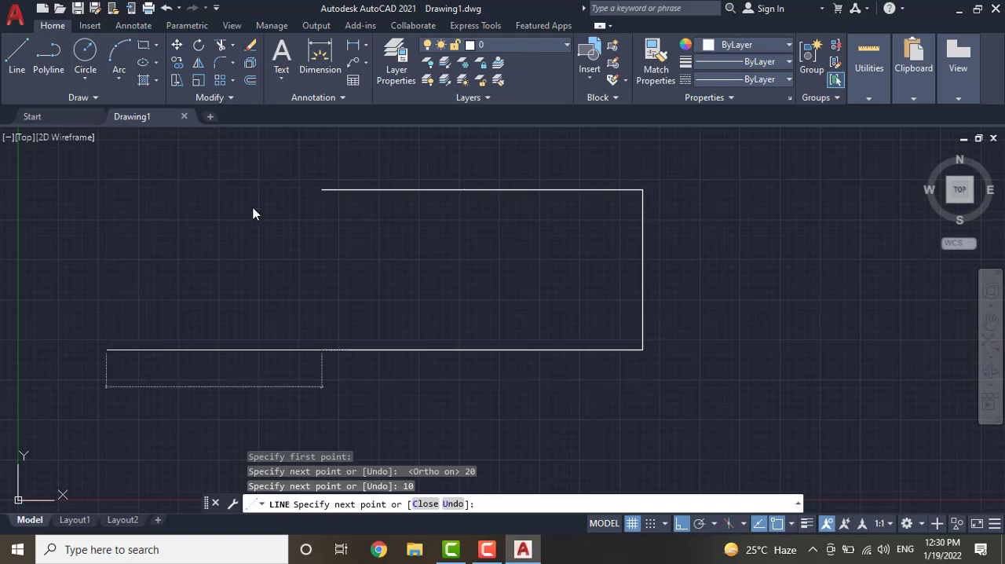
key("Return")
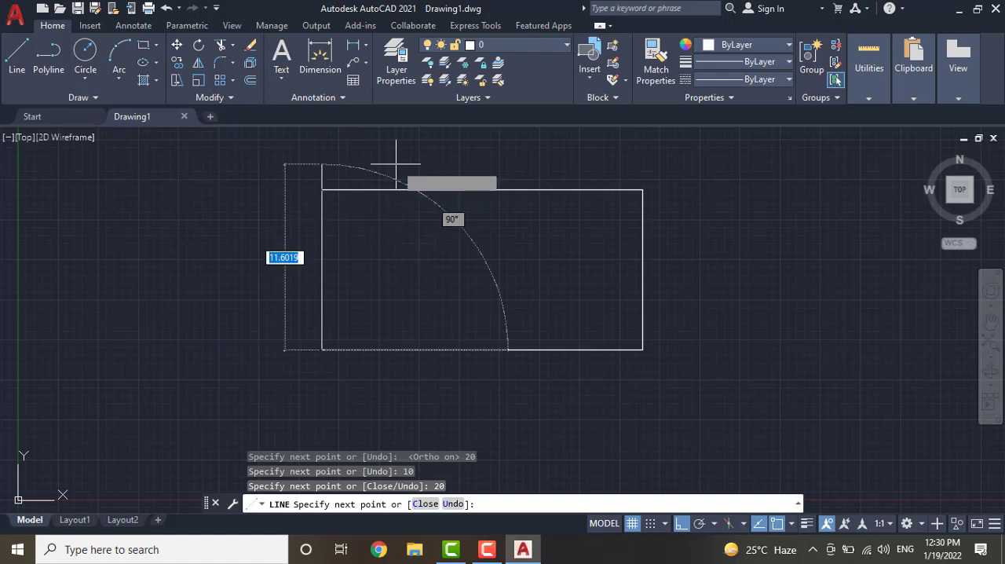
type("0")
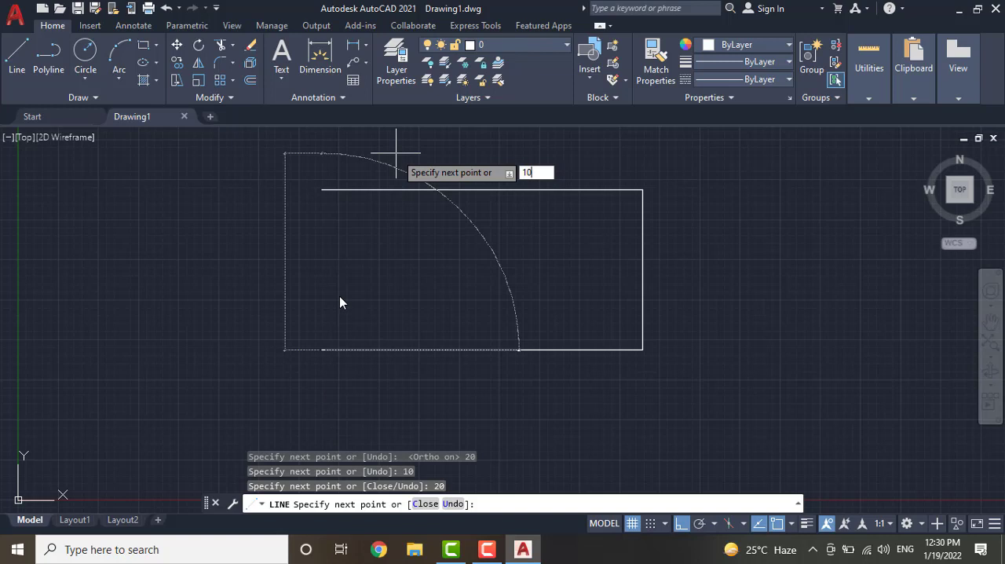
key("Return")
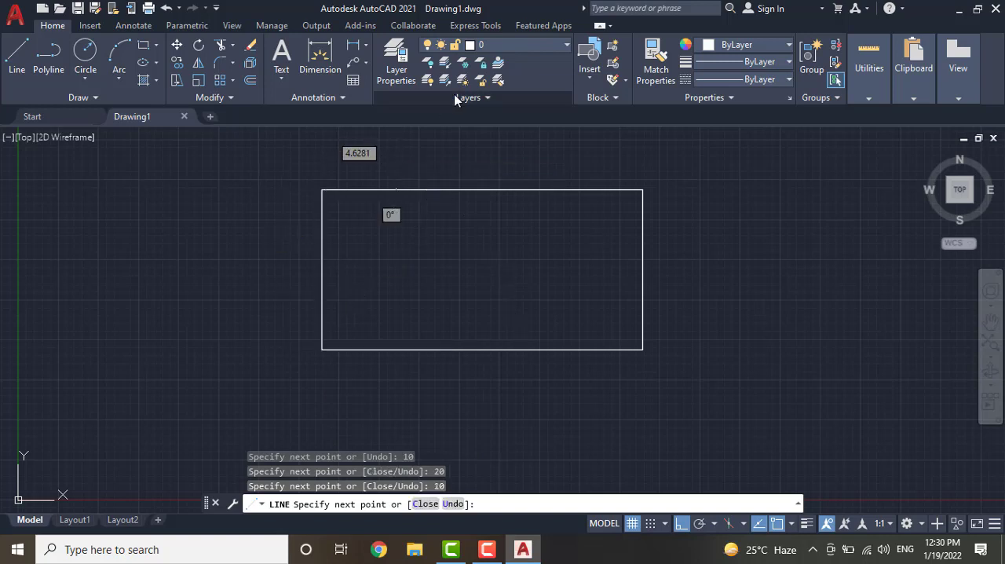
key("Escape")
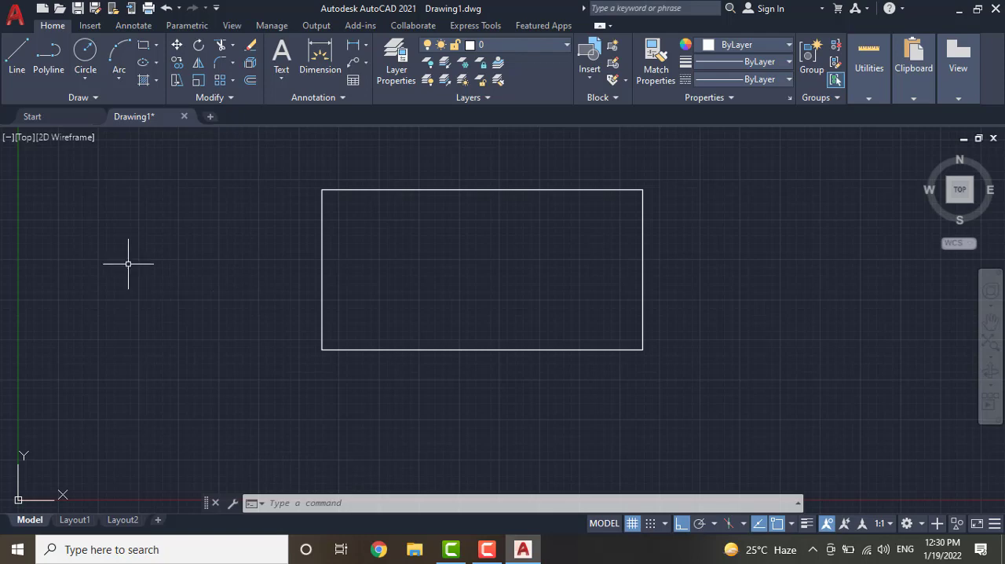
Draw a single horizontal line in the empty space to the left of the rectangle
type("l")
key("Return")
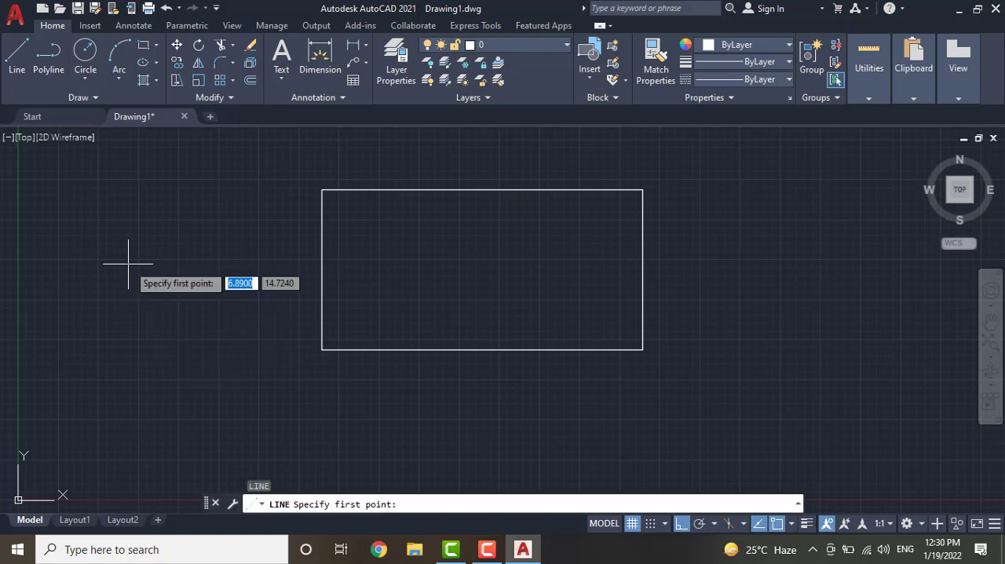
left_click(89, 208)
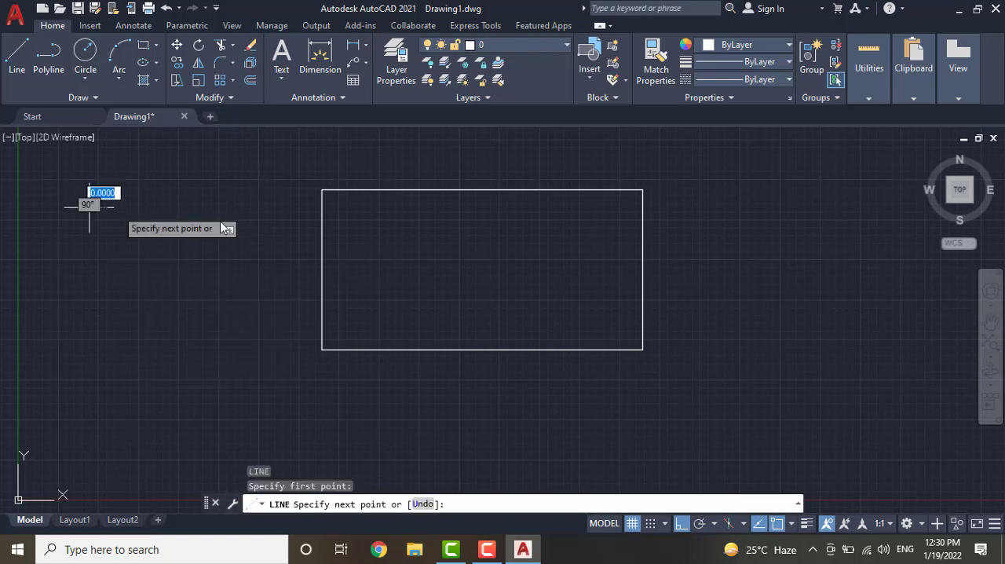
left_click(251, 208)
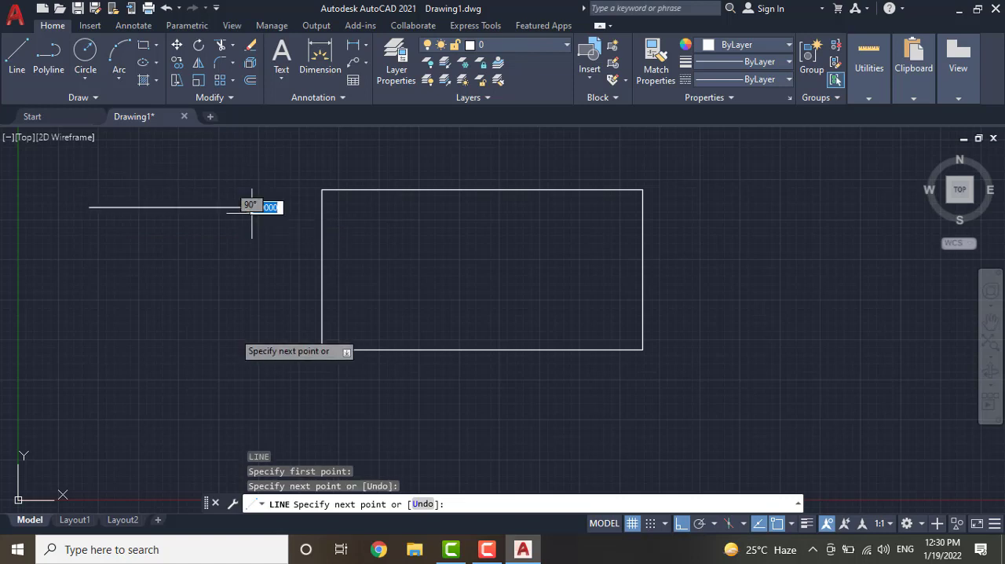
key("Escape")
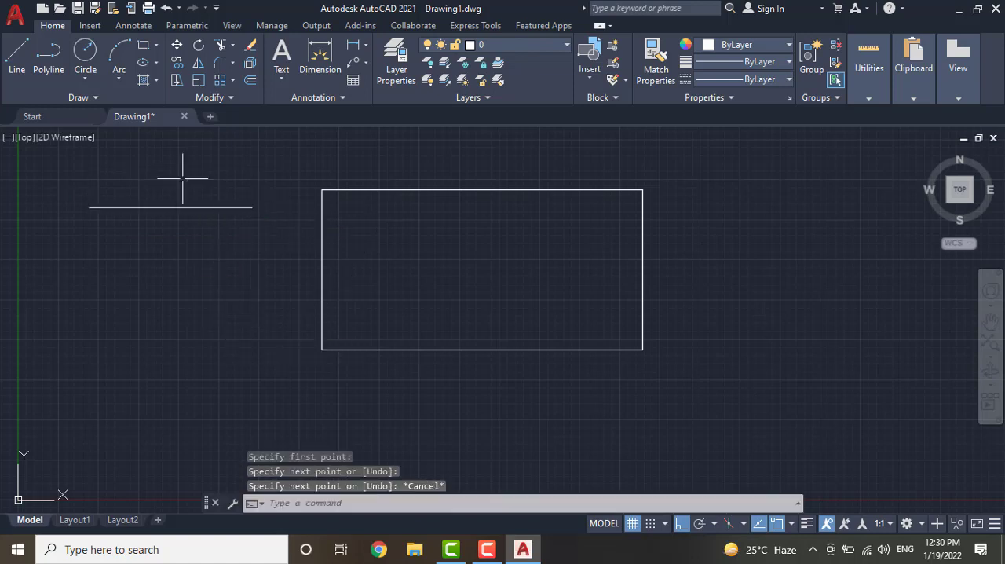
Draw a second 20 by 10 rectangle as one polyline just below the first rectangle
left_click(48, 57)
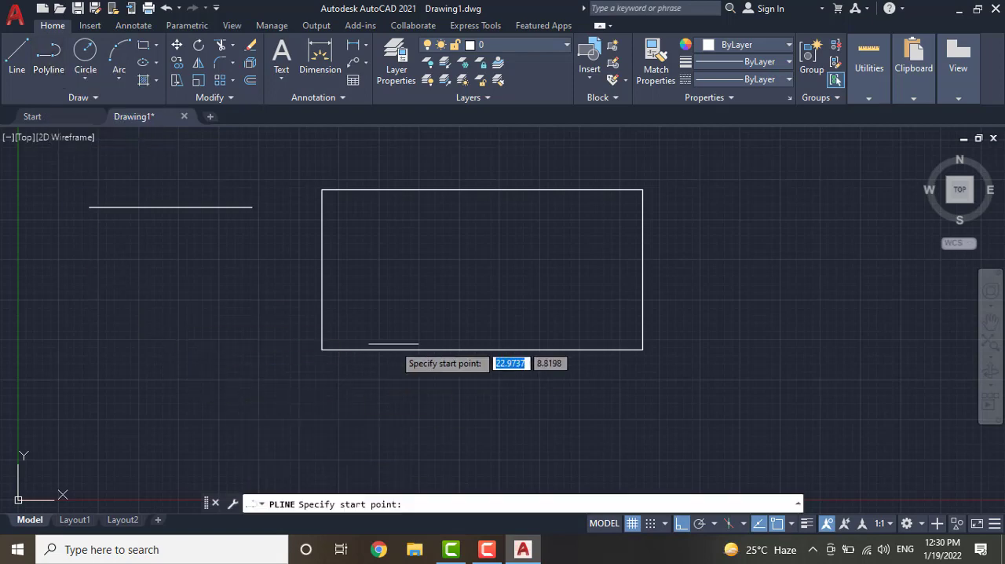
left_click(327, 380)
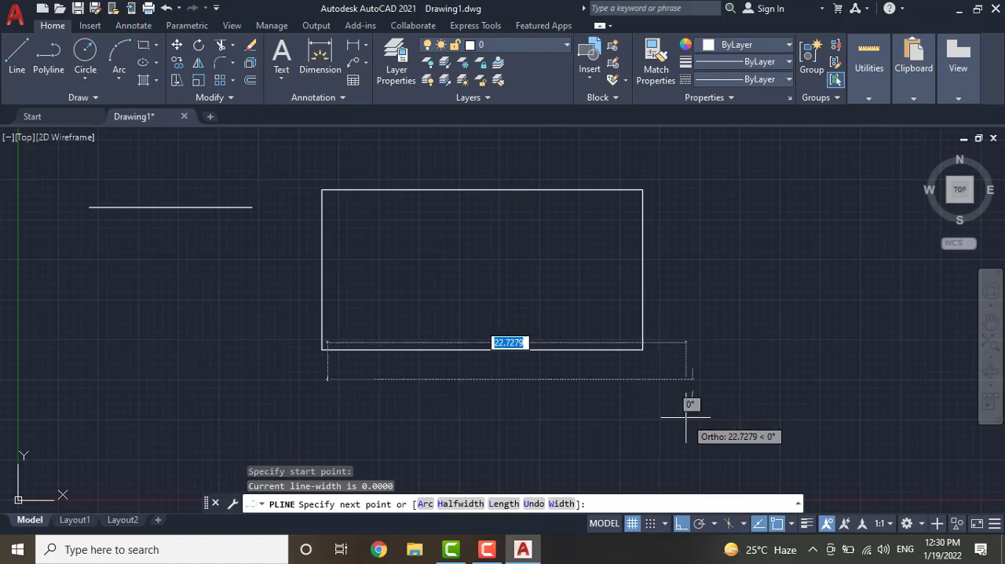
type("0")
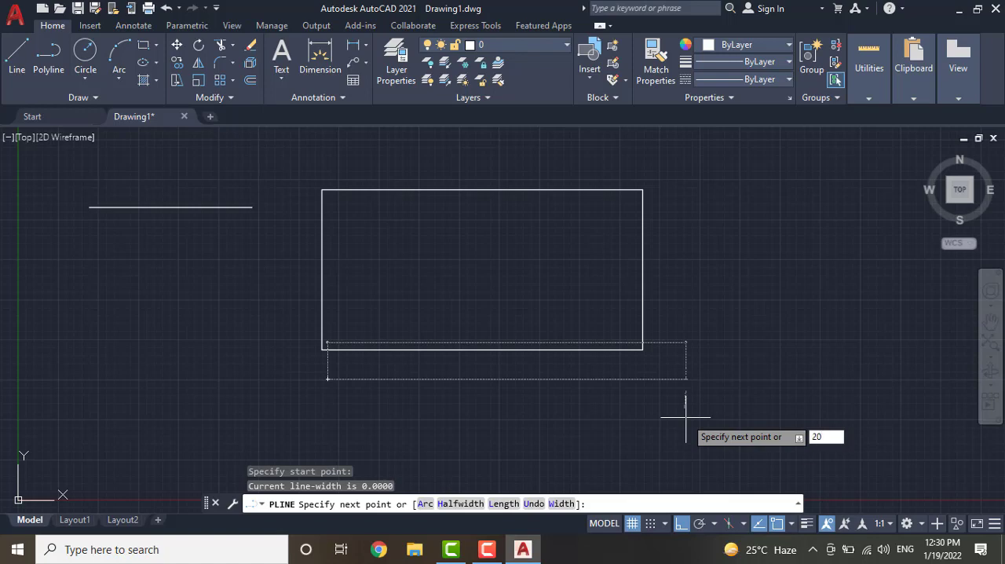
key("Return")
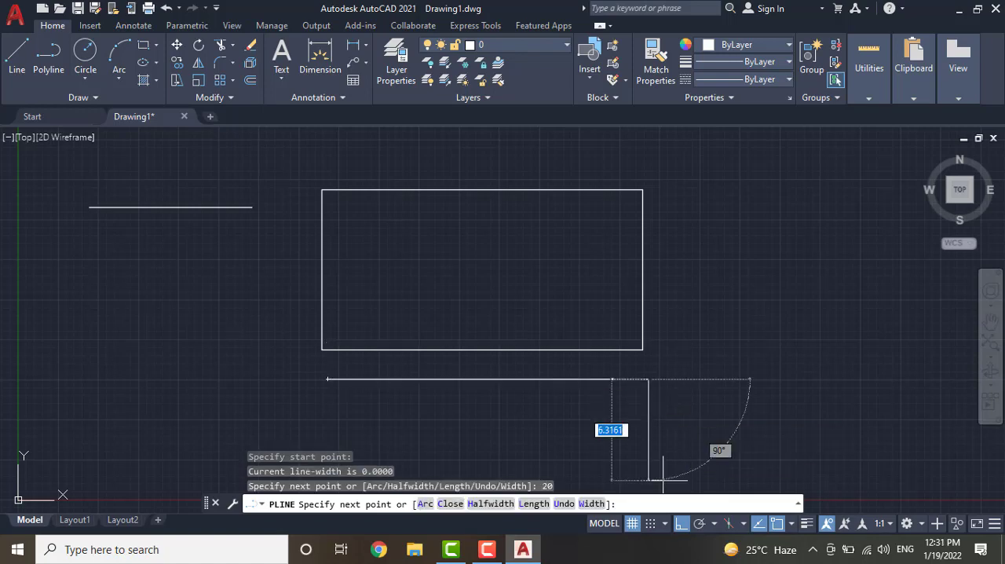
type("1")
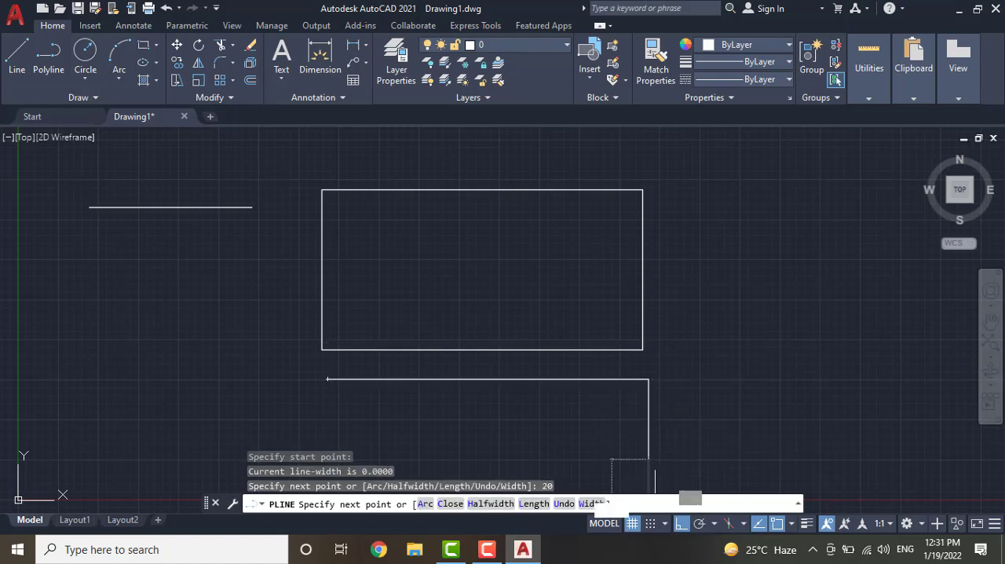
key("Return")
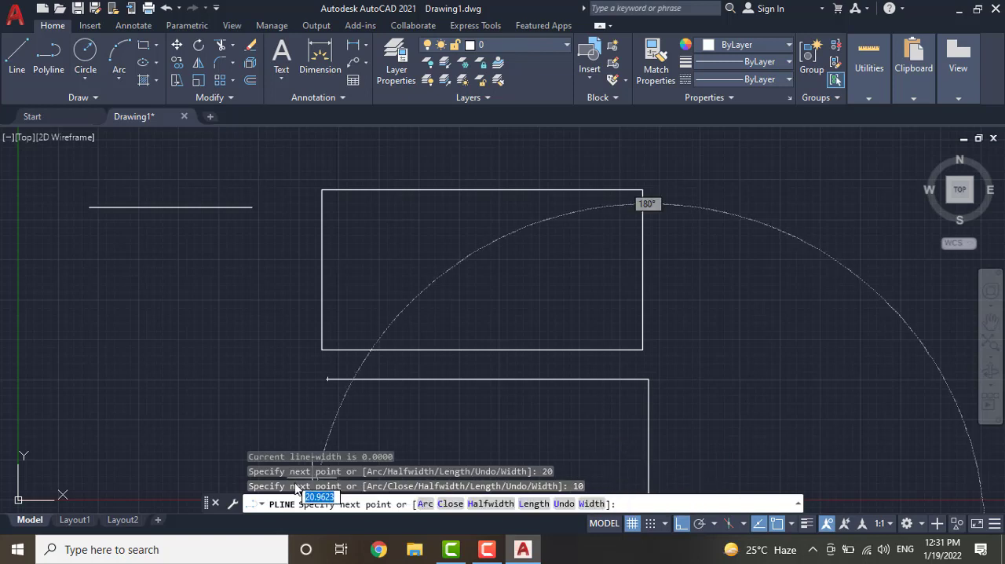
type("2")
key("Return")
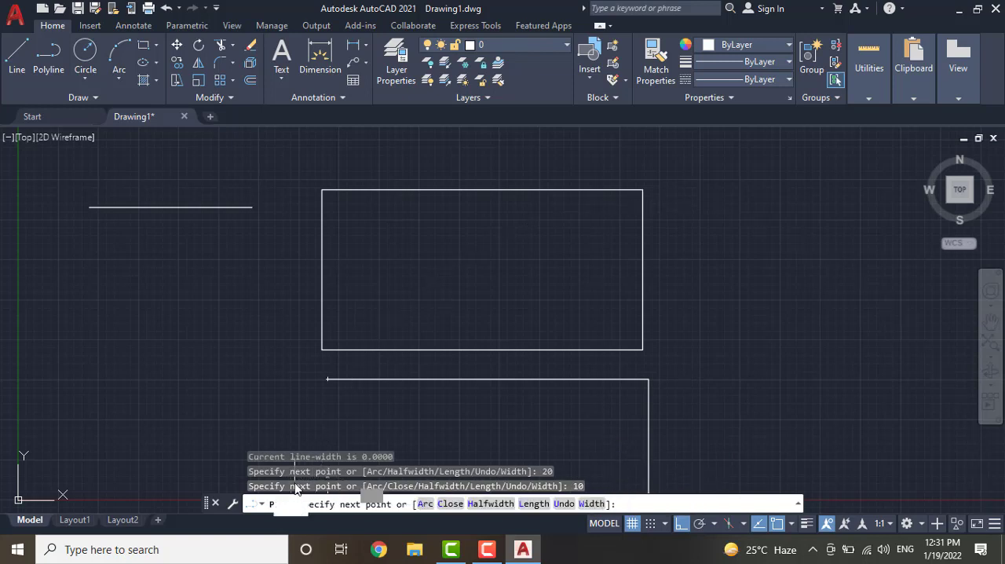
type("10")
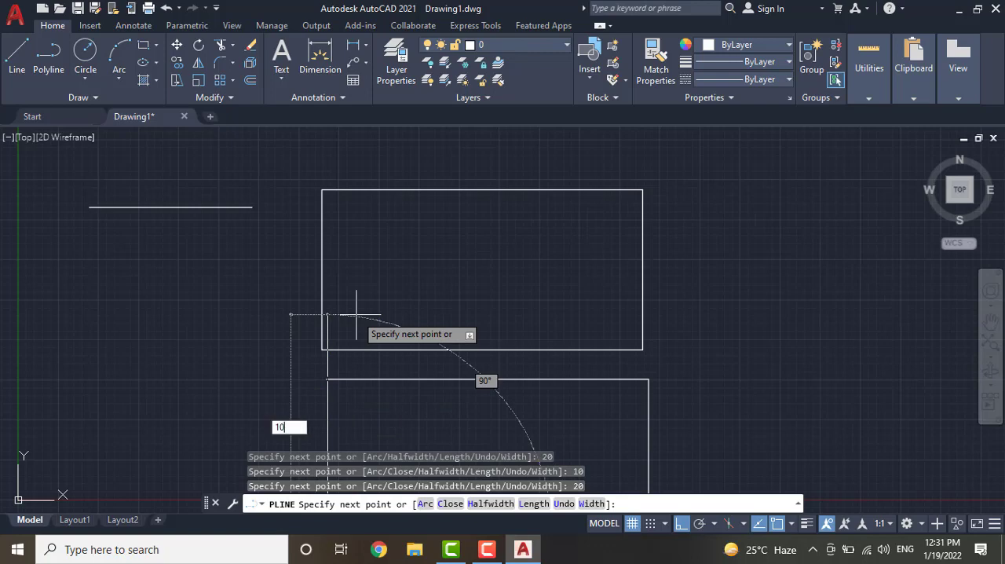
key("Return")
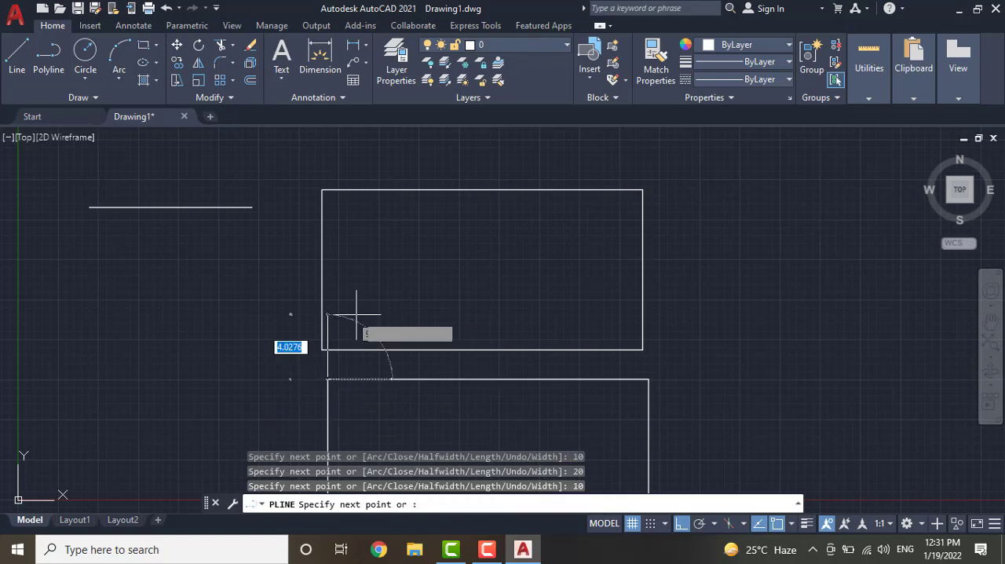
key("Escape")
Select the upper rectangle's top edge and the polyline rectangle to compare separate lines with a joined polyline
scroll(494, 357, "down", 4)
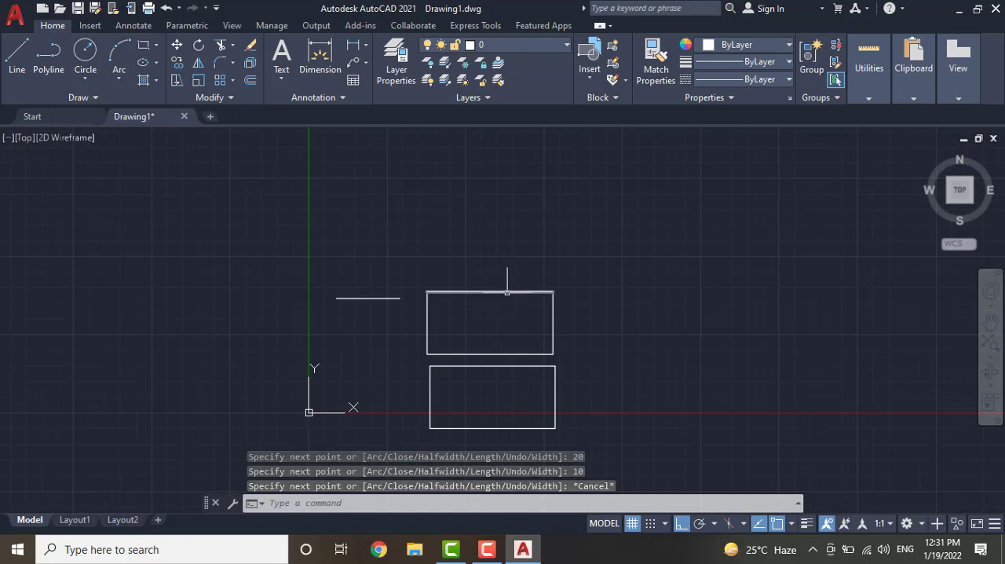
left_click(507, 292)
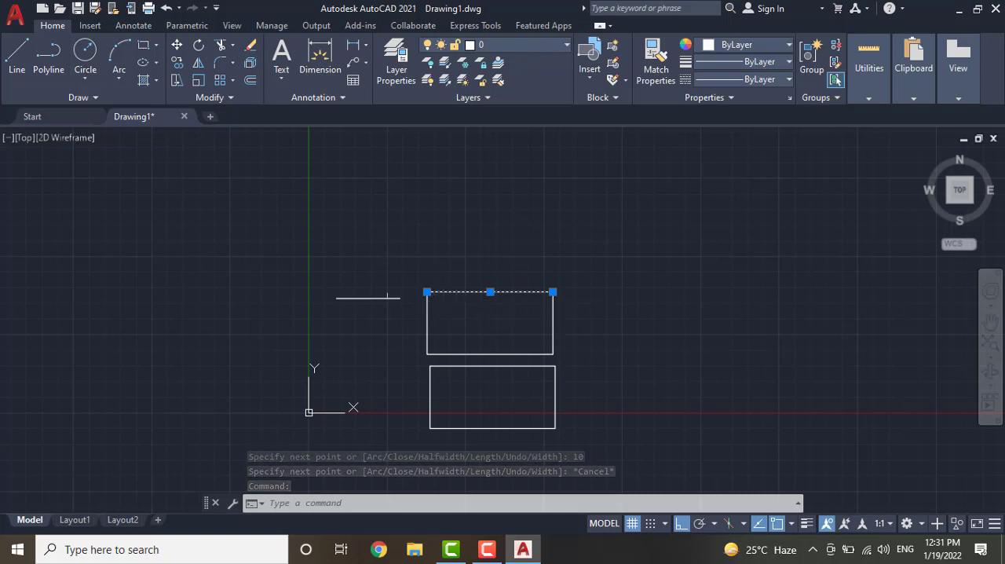
left_click(503, 366)
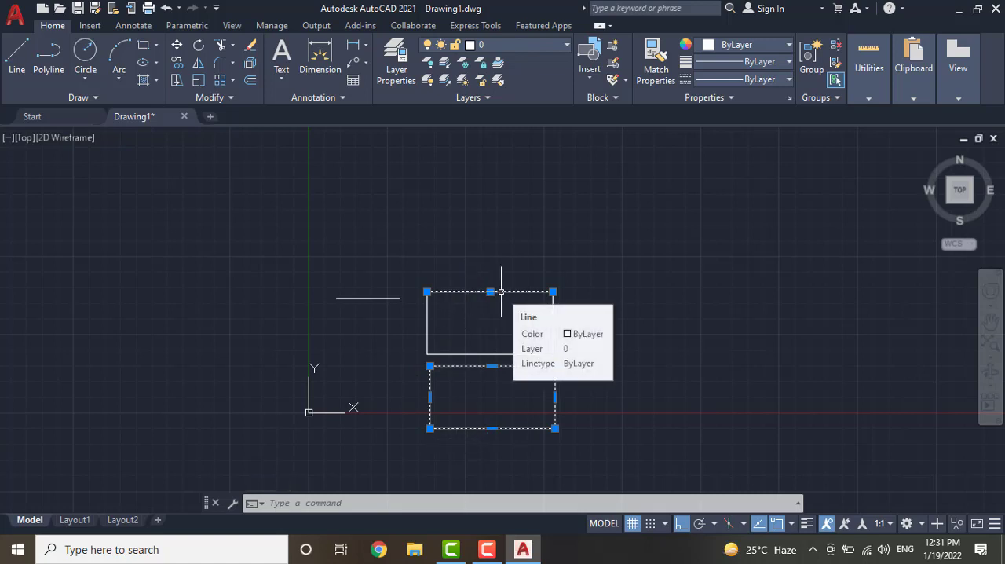
Draw a circle of radius 5 by centre and radius, above and to the right of the rectangles
left_click(86, 50)
left_click(649, 249)
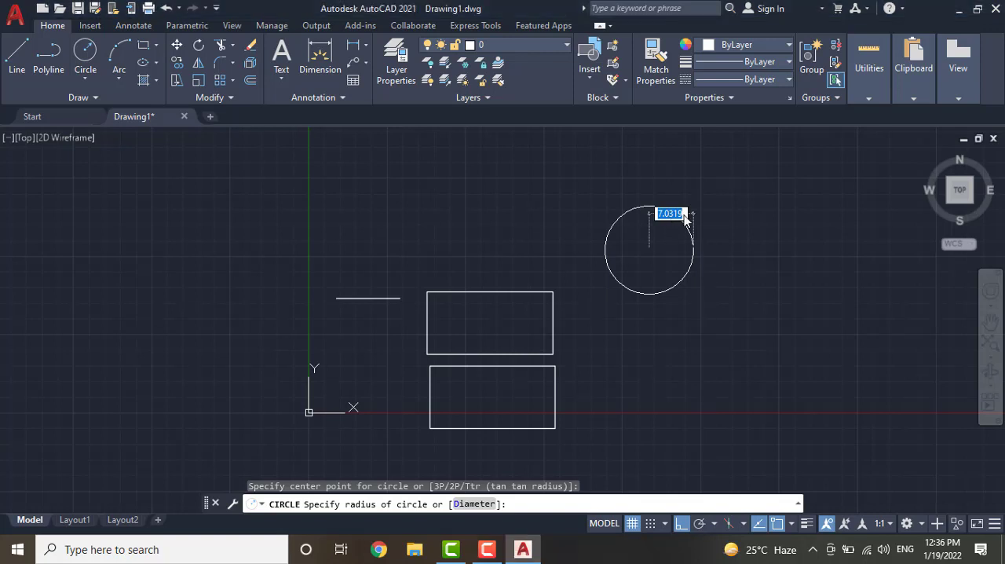
type("54")
key("Return")
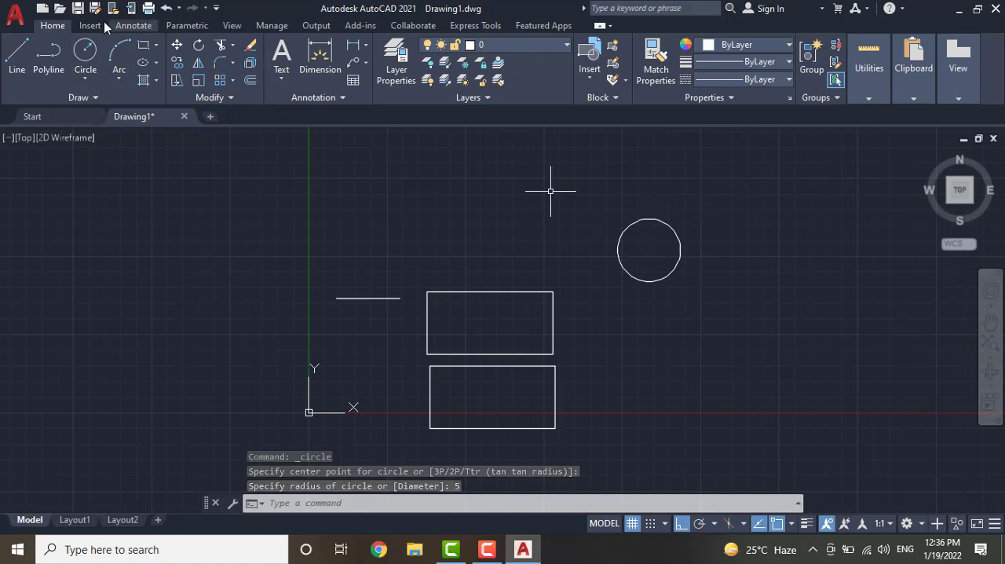
Draw a circle of diameter 10 with the Center, Diameter method, below and to the right of the first circle
left_click(84, 79)
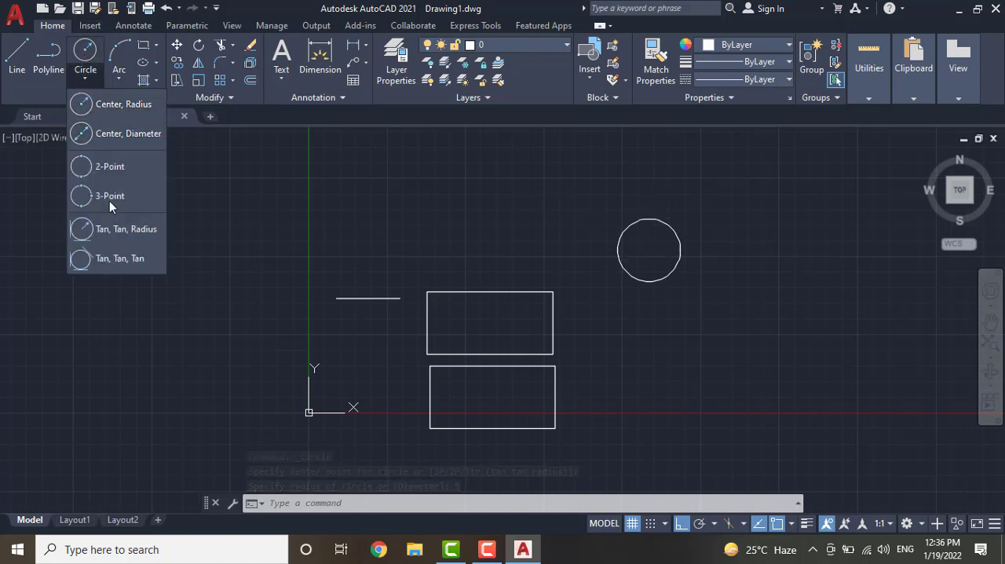
left_click(114, 135)
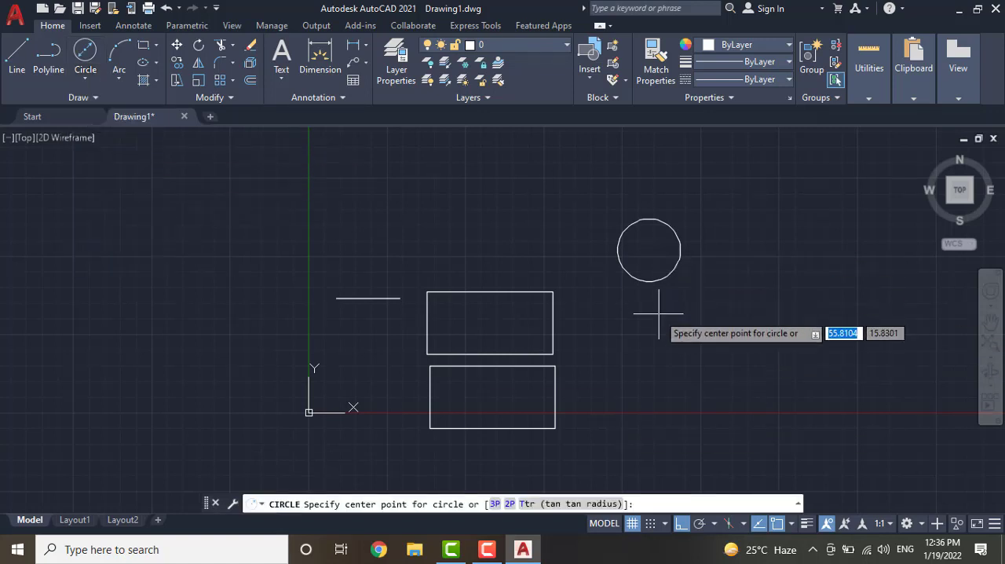
left_click(722, 321)
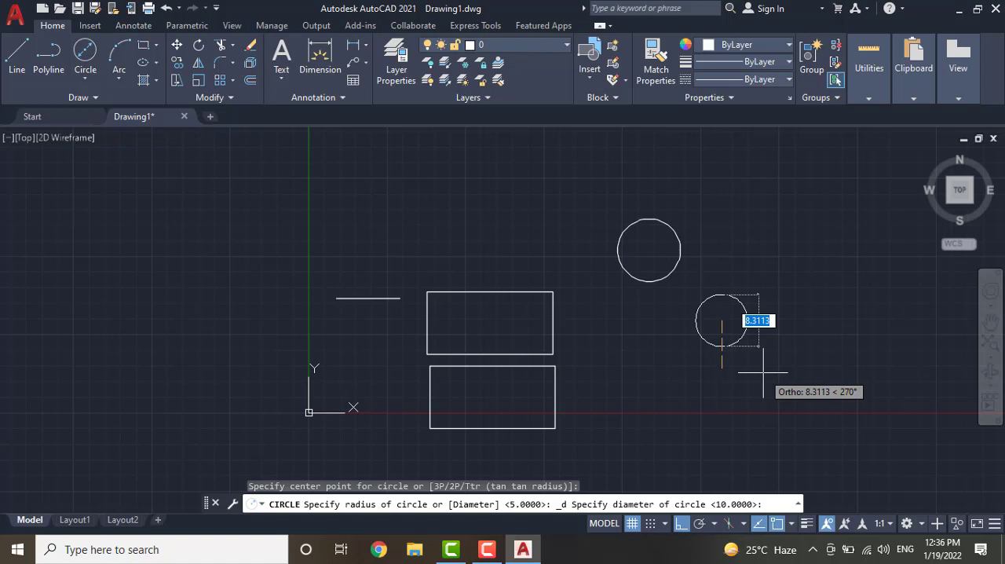
type("10")
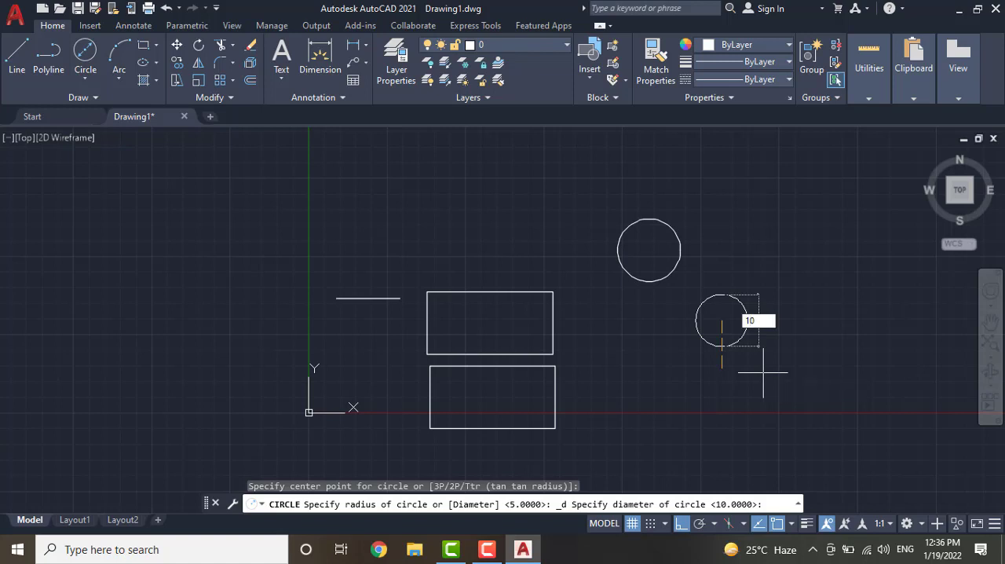
key("Return")
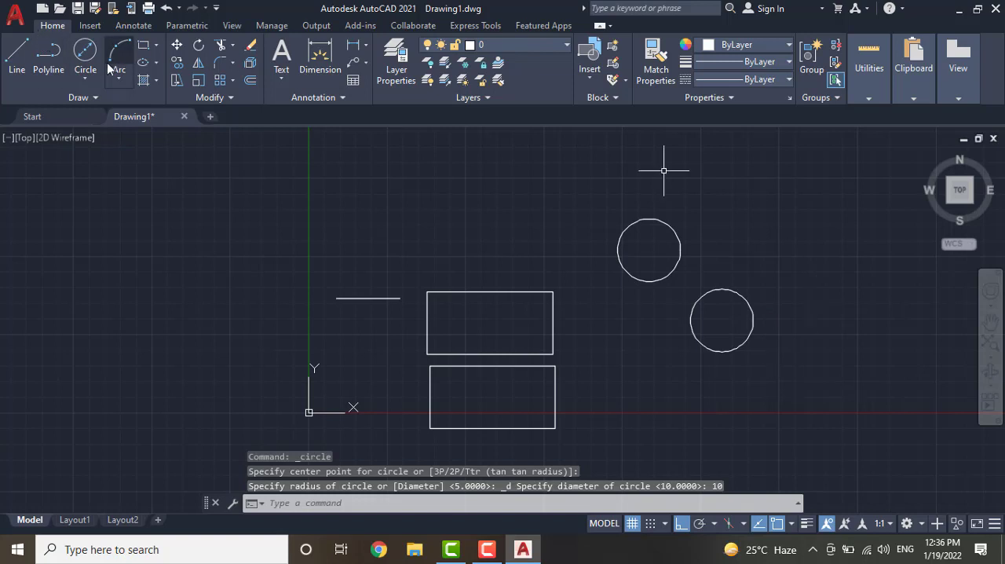
left_click(85, 79)
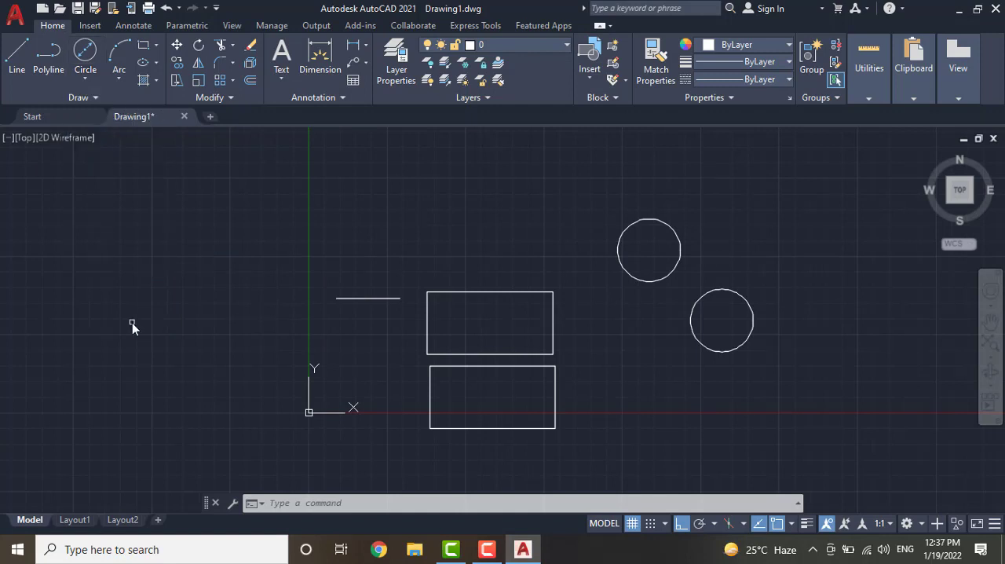
left_click(123, 68)
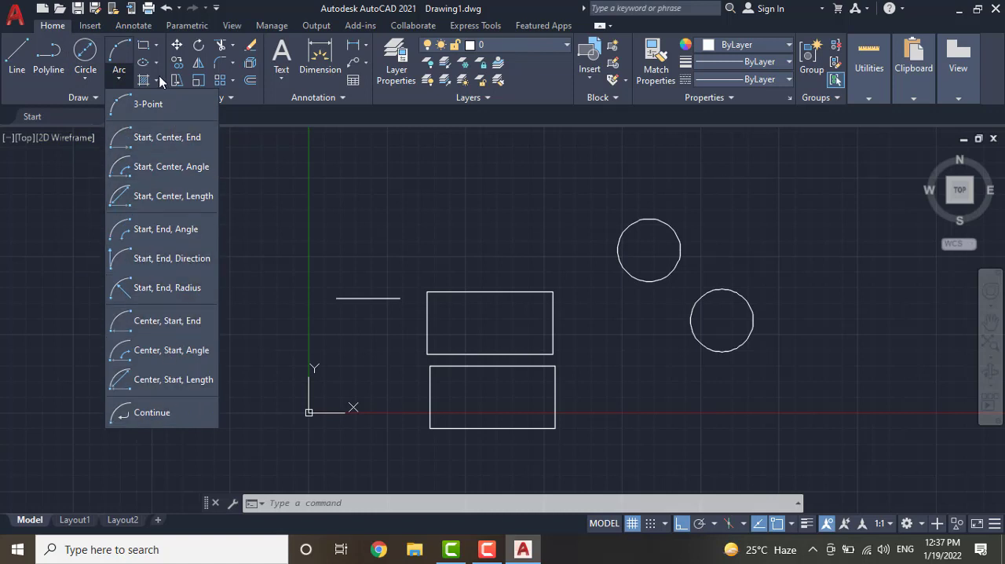
left_click(145, 103)
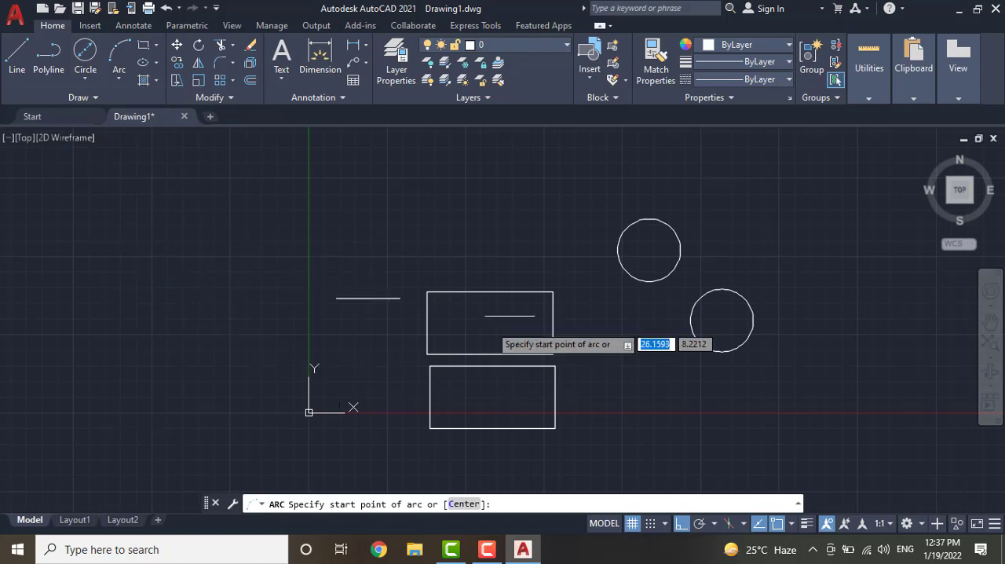
left_click(681, 249)
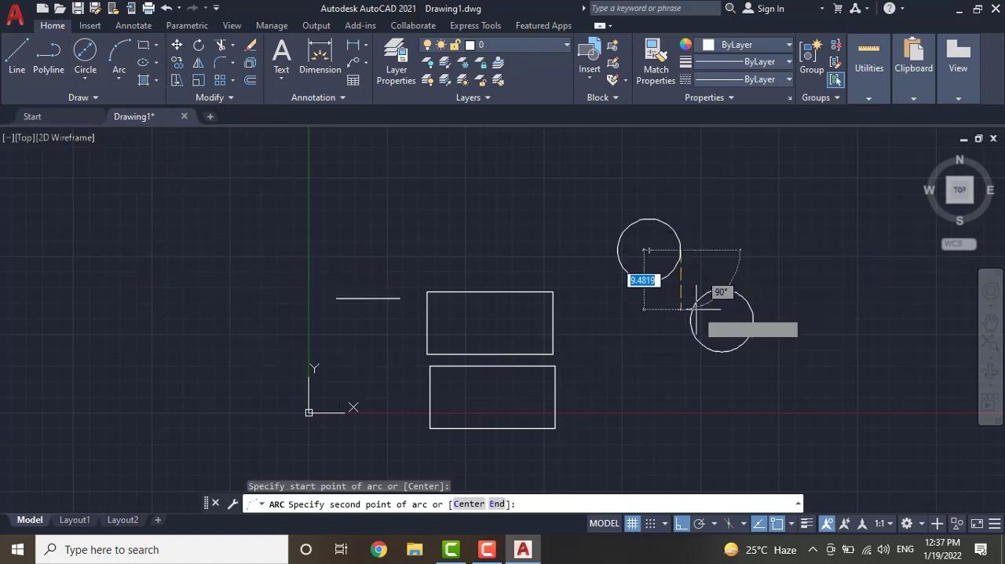
left_click(740, 293)
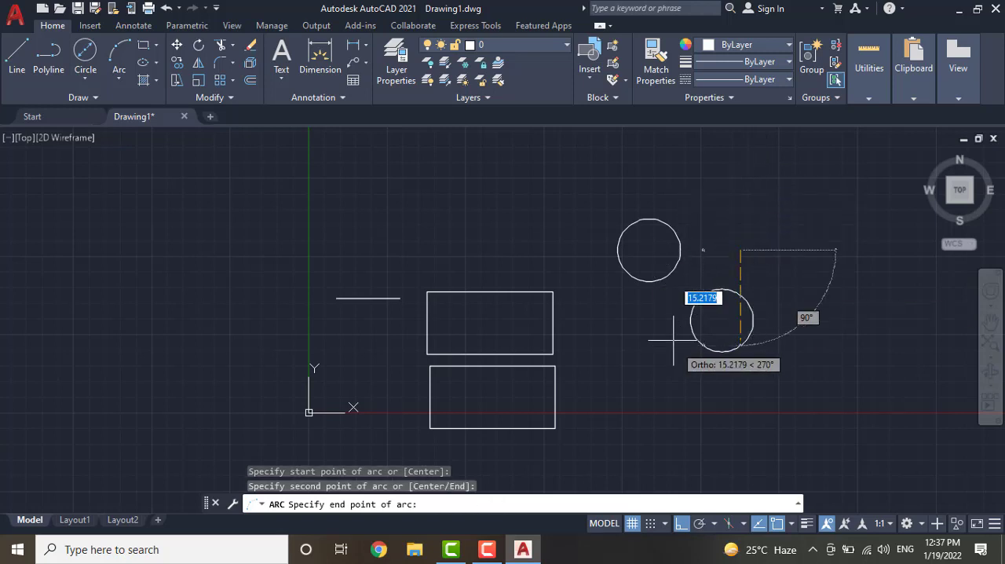
key("Escape")
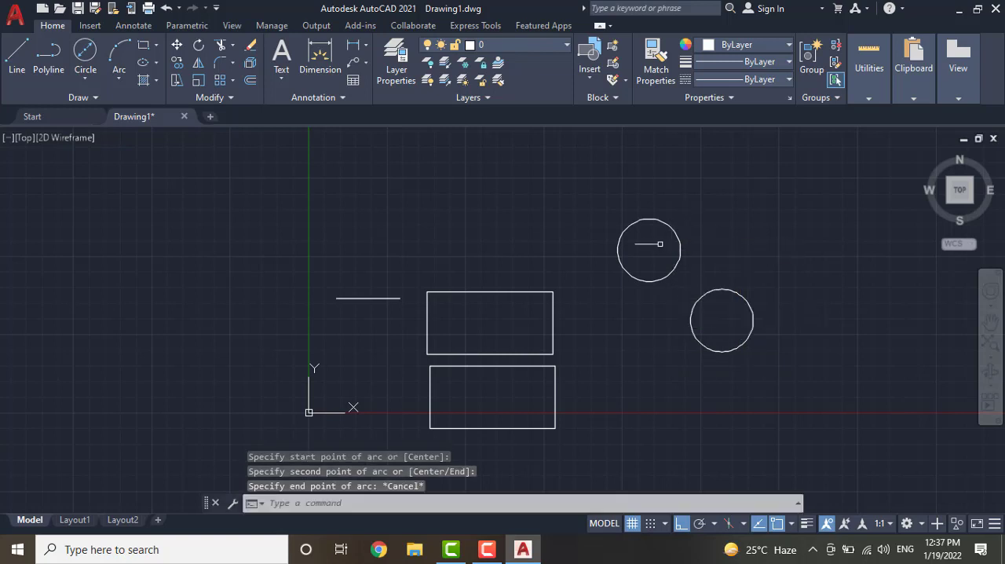
Try to draw a three-point arc from the upper circle's right quadrant through the lower circle's upper edge
left_click(119, 52)
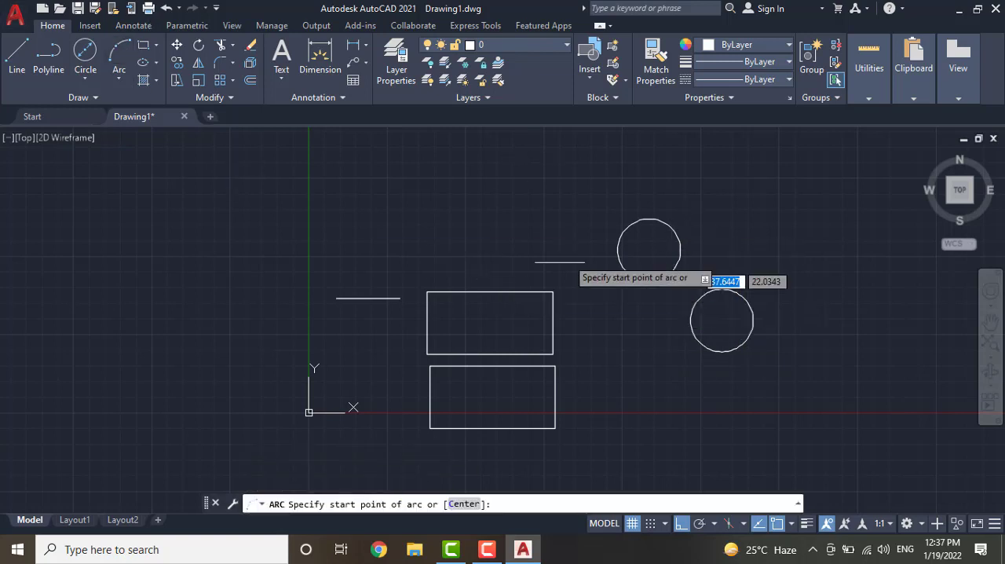
left_click(680, 250)
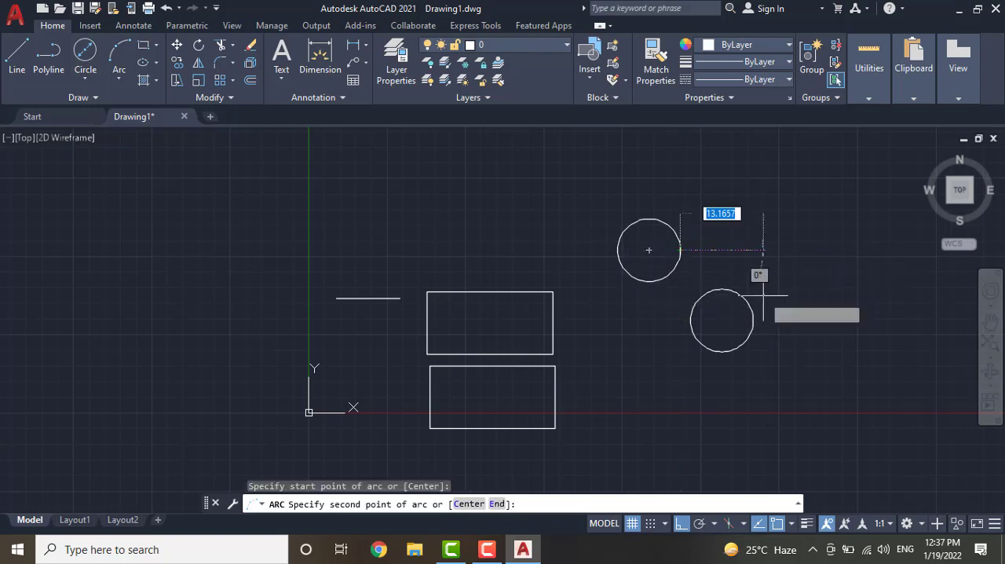
left_click(705, 292)
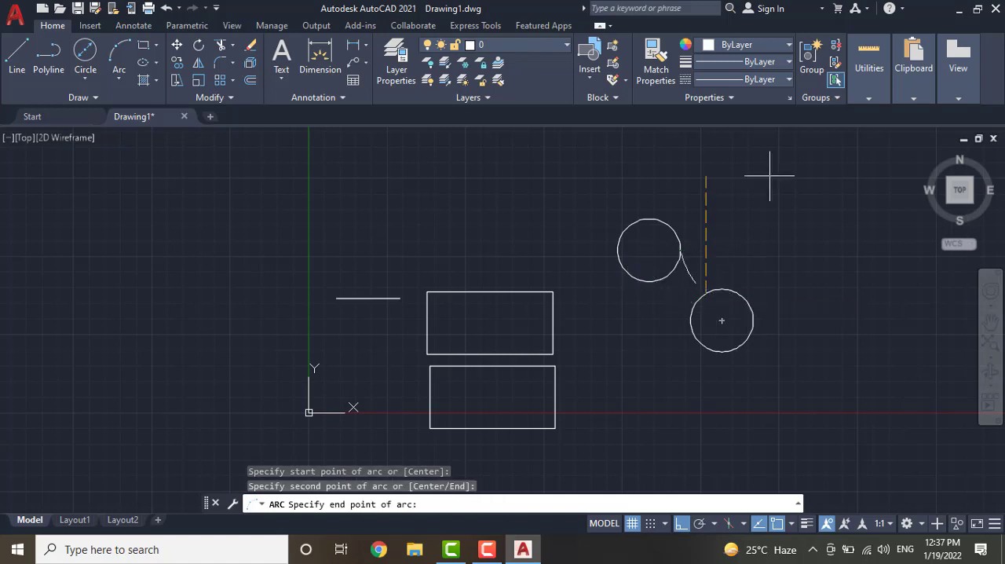
left_click(724, 244)
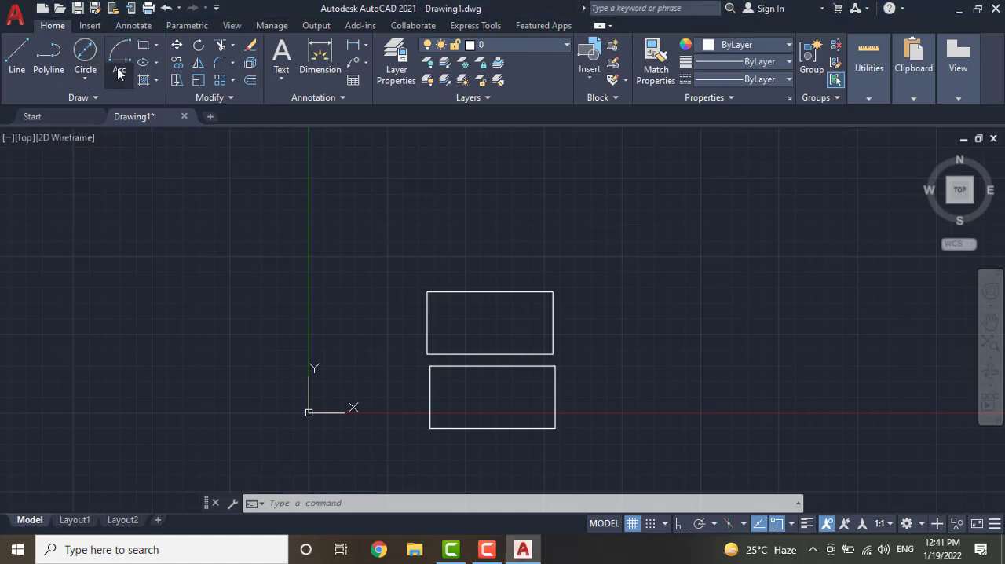
Draw a large three-point arc above and to the right of the rectangles, with its second point about 17.3 from the start and its end about 26.9 further
left_click(120, 76)
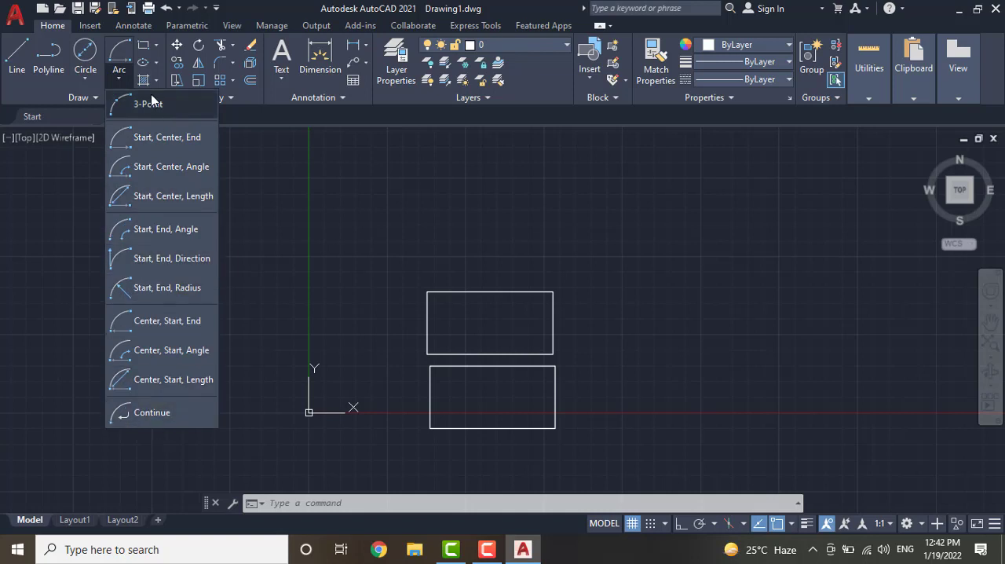
left_click(152, 107)
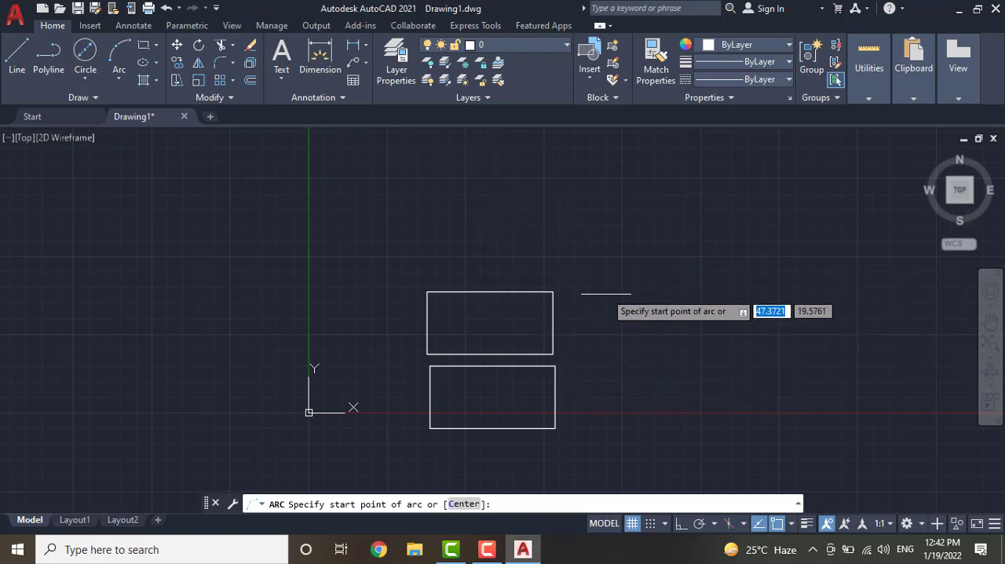
left_click(608, 294)
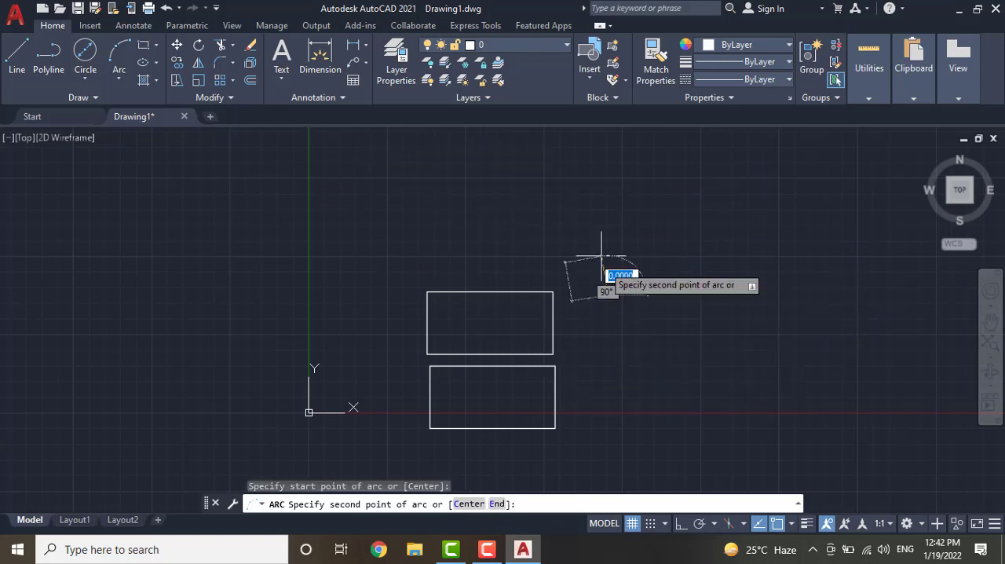
left_click(611, 186)
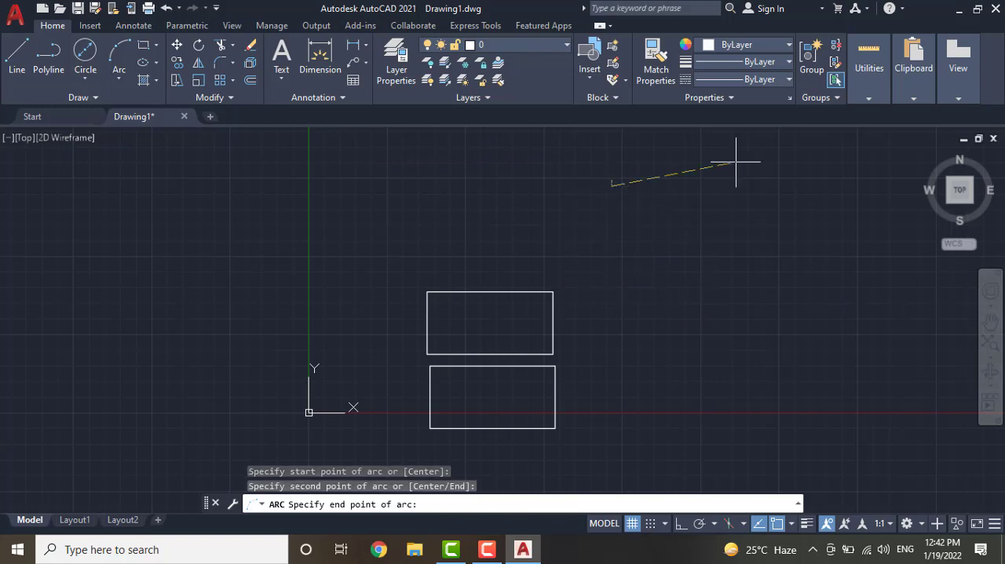
left_click(780, 162)
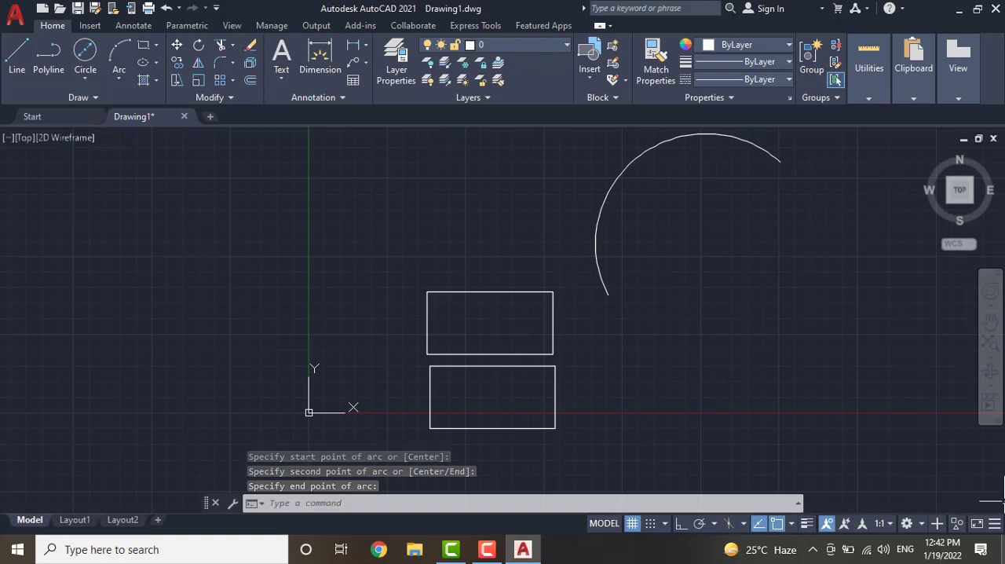
Close the arc into a circle with a Start, Center, End arc from its lower end about its centre to its upper end
left_click(119, 78)
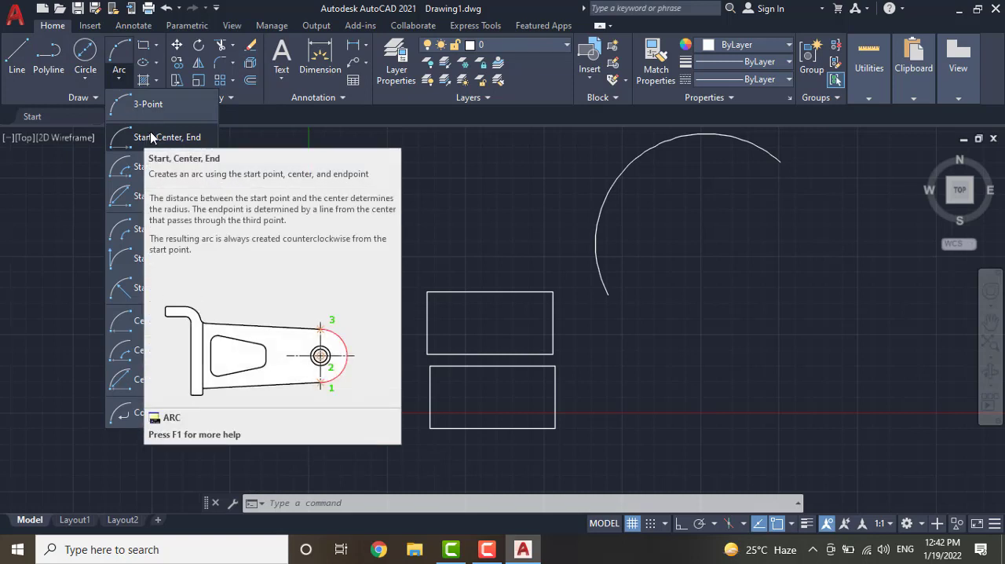
left_click(157, 138)
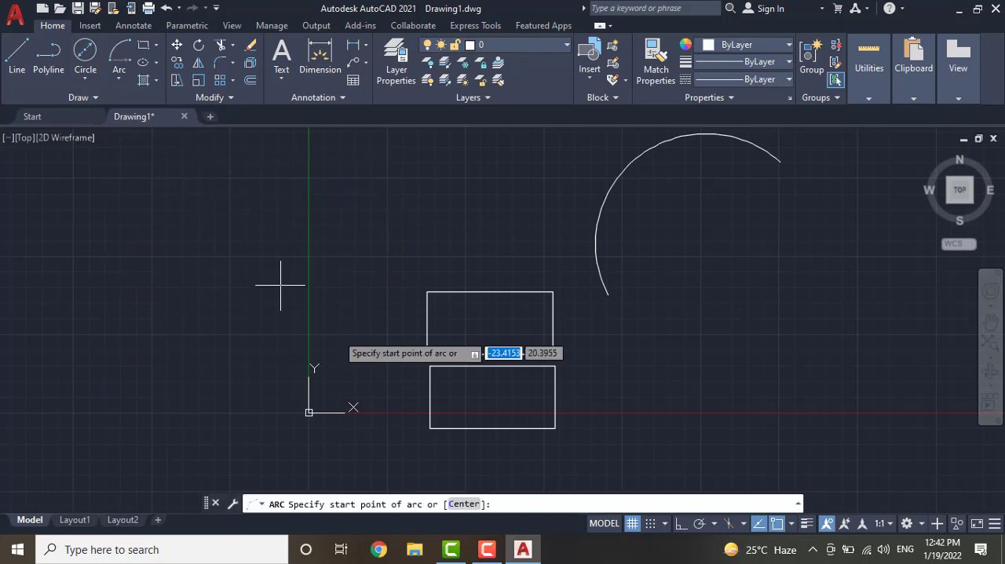
left_click(606, 296)
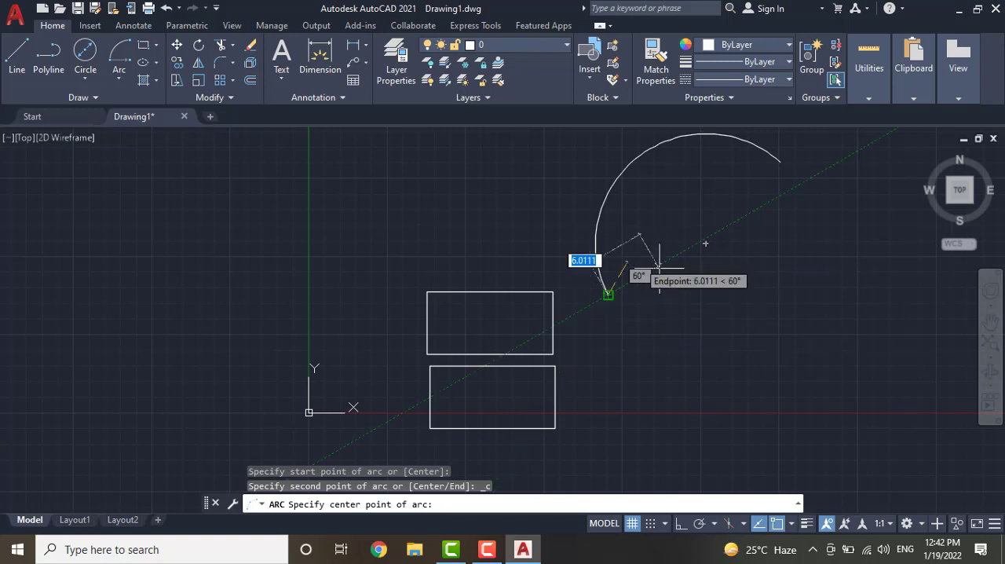
left_click(702, 237)
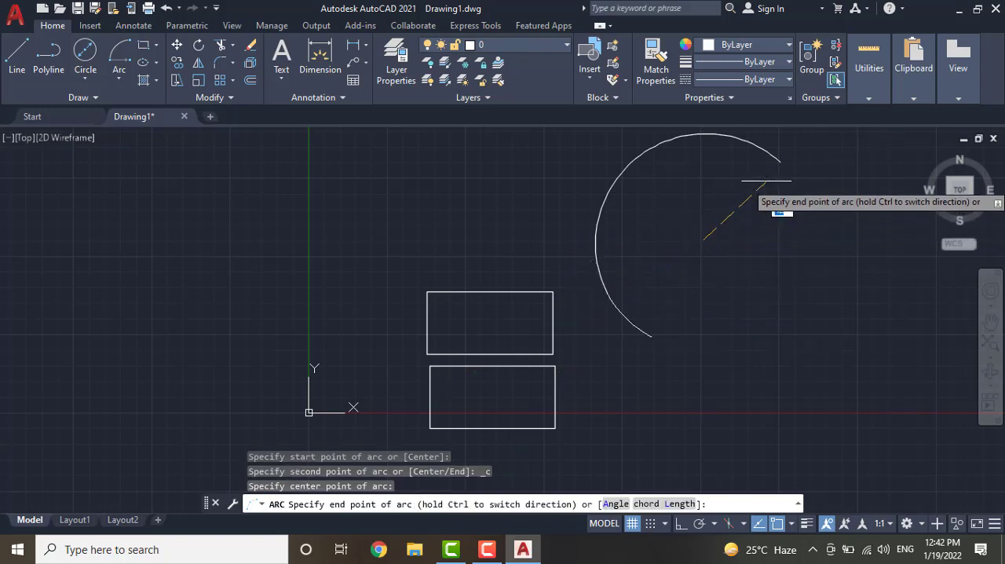
left_click(780, 162)
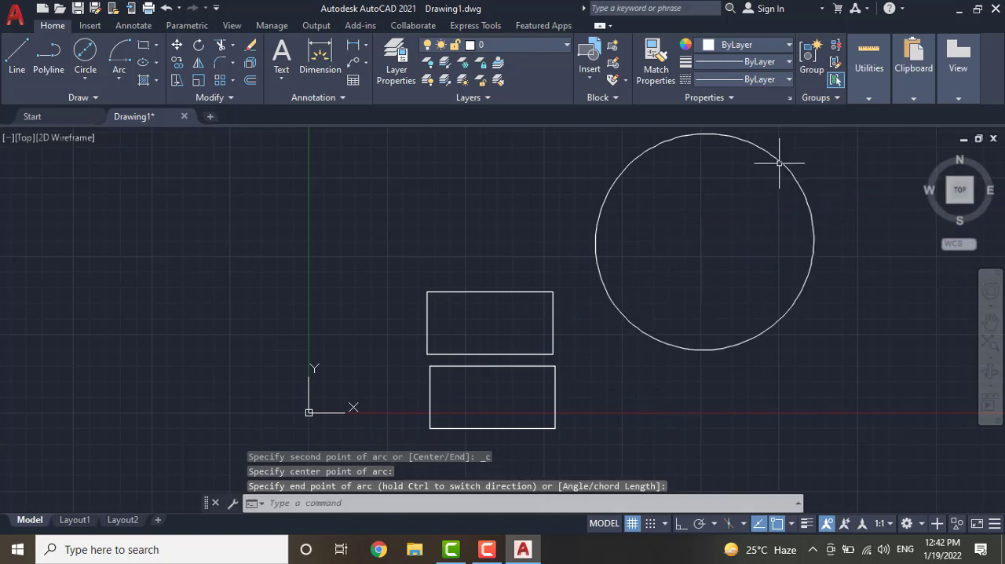
Draw a Start, Center, Angle arc with a 30-degree included angle on the circle's lower-left edge, about the circle's centre
left_click(124, 79)
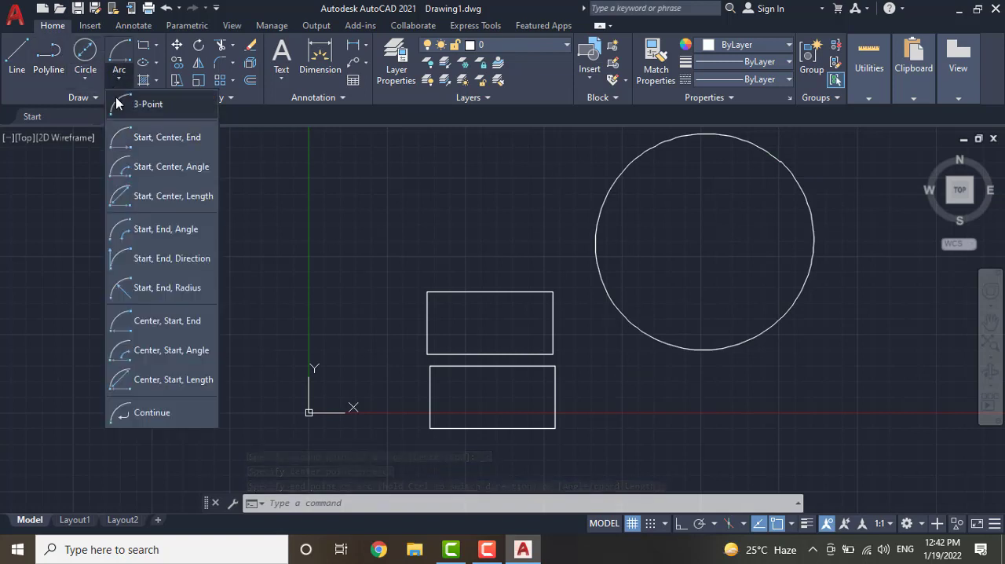
left_click(159, 168)
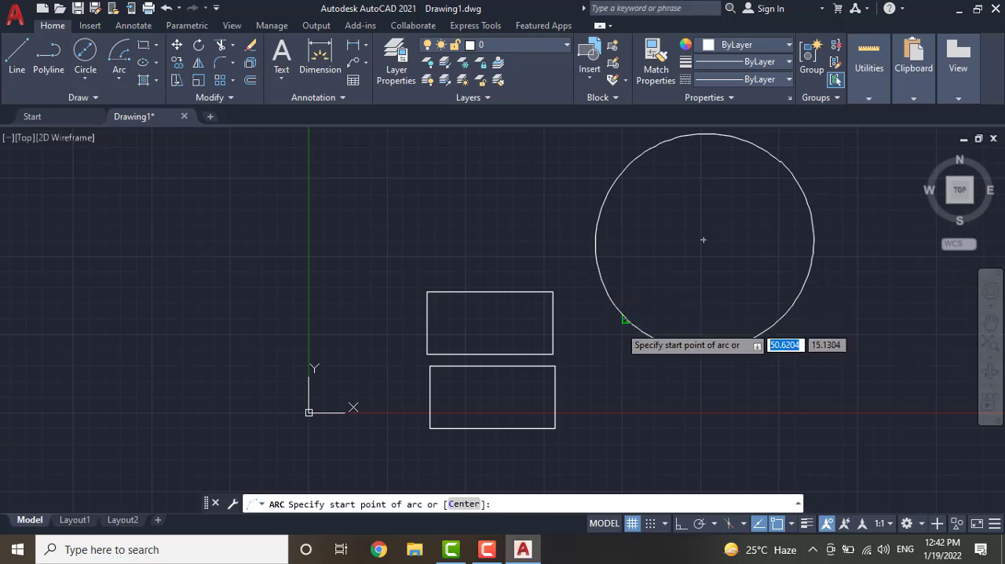
left_click(625, 318)
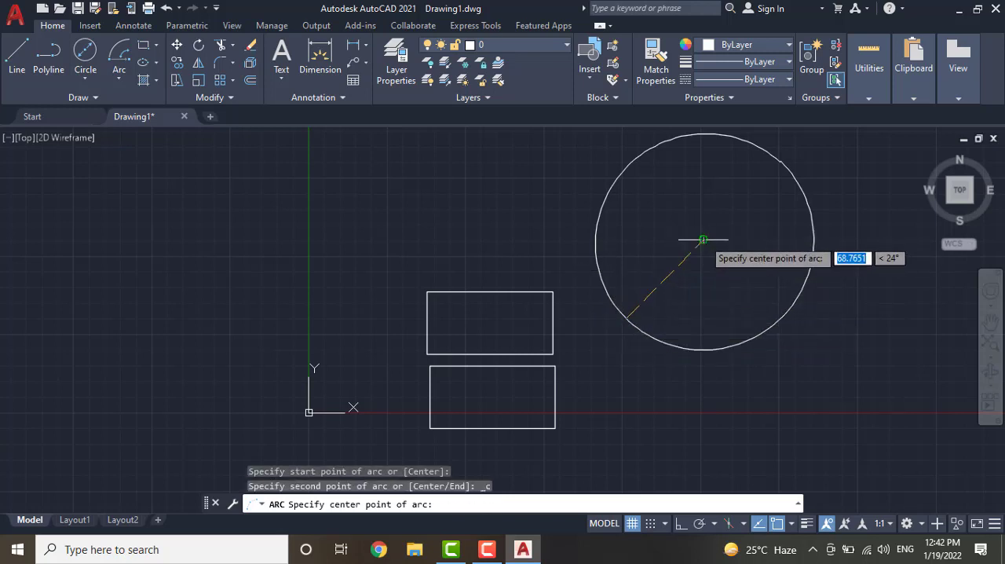
left_click(702, 240)
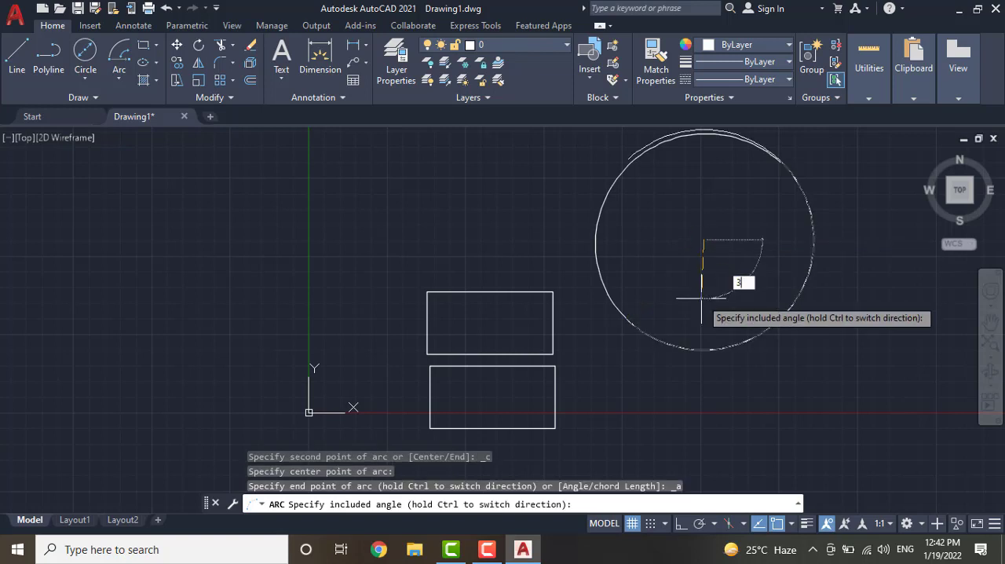
type("30")
key("Return")
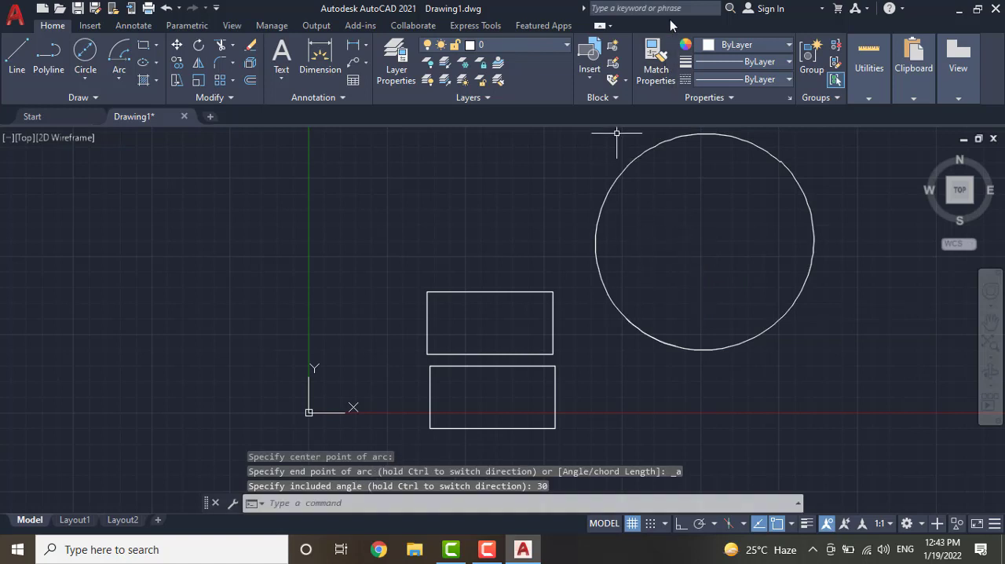
Draw another Start, Center, Angle arc with a 50-degree included angle across the upper rectangle's top edge, and select it
key("Return")
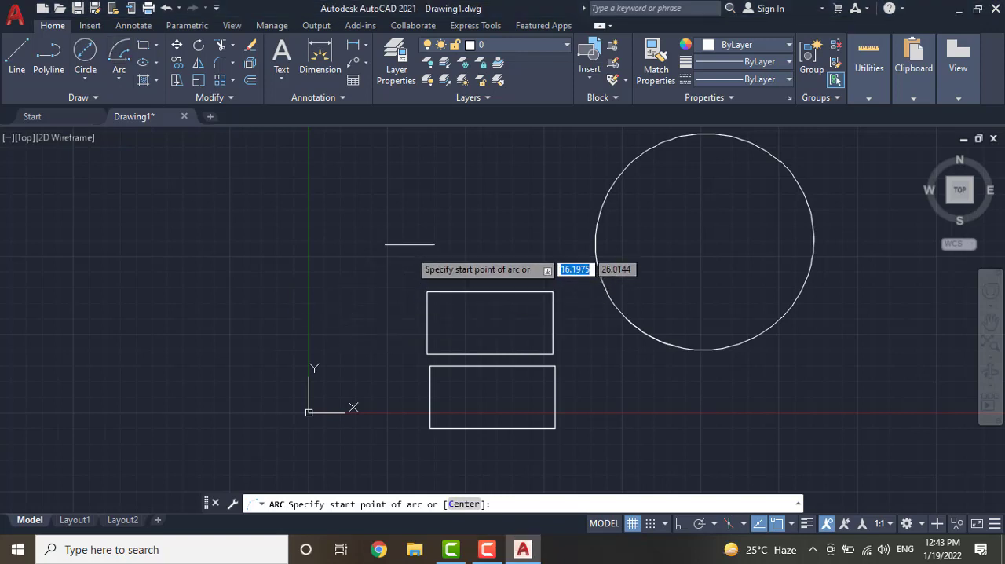
left_click(409, 238)
left_click(518, 195)
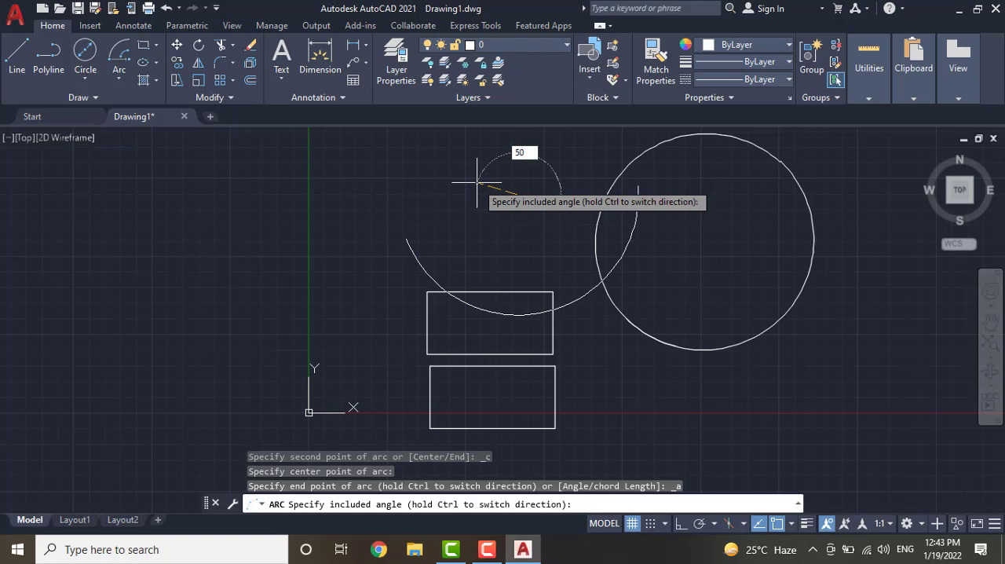
key("Return")
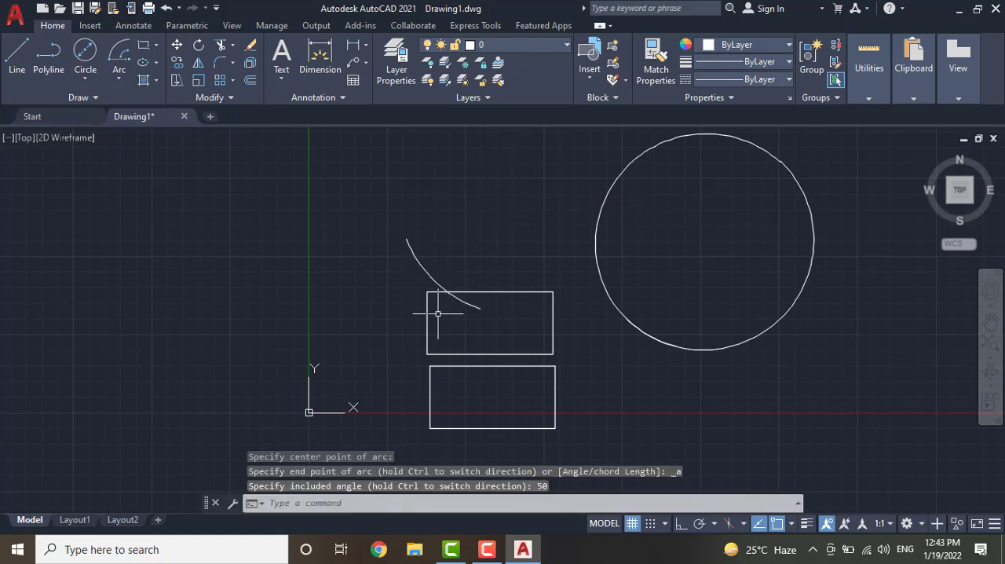
left_click(421, 264)
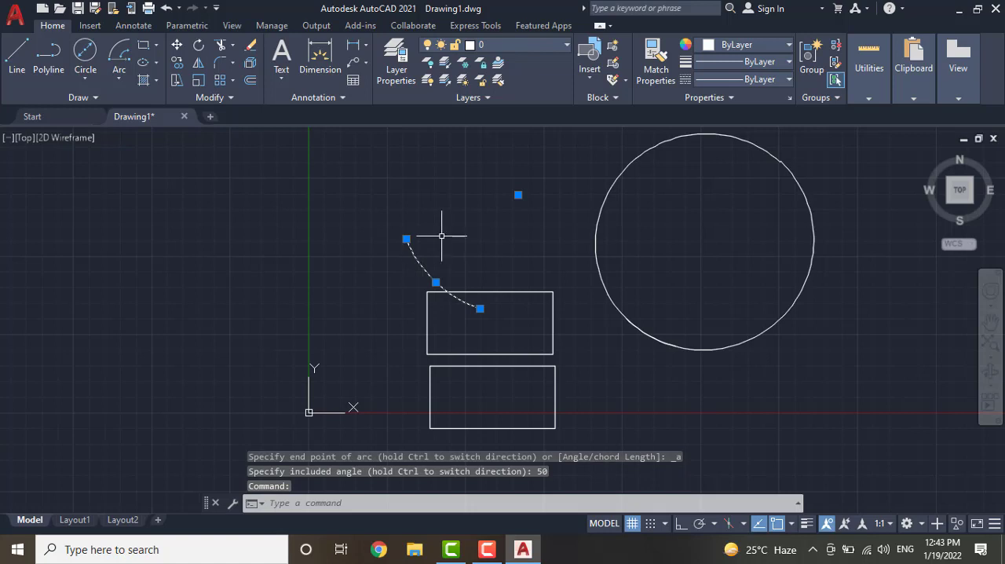
left_click(454, 178)
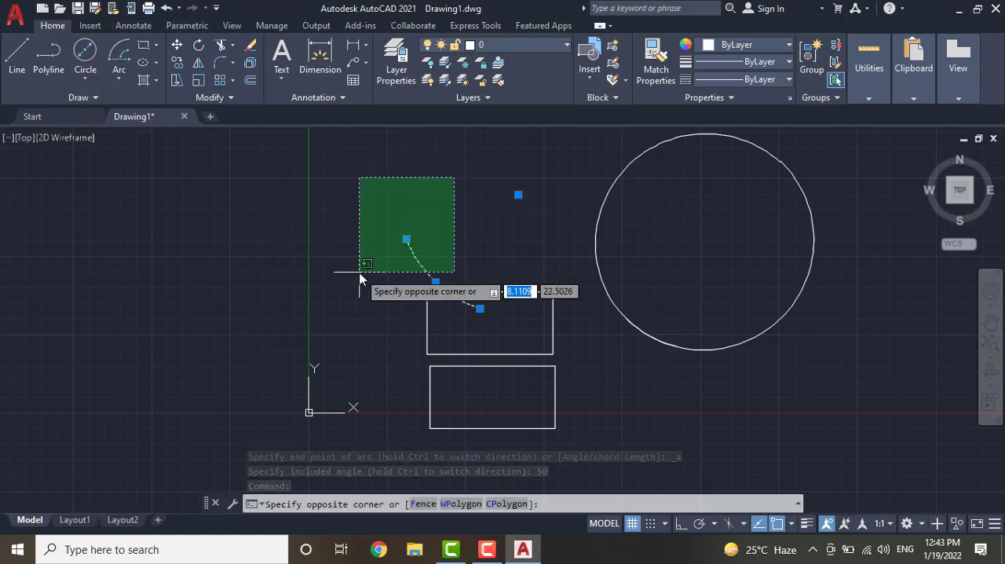
key("Escape")
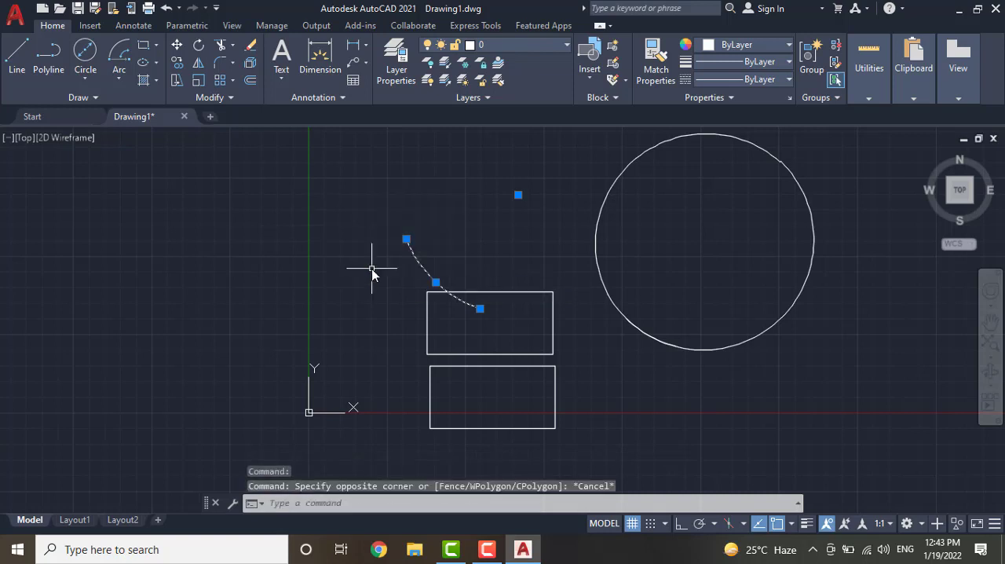
Draw a 24 by 30 rectangle with the Rectangle tool in the empty area to the left of the Y axis
left_click(156, 47)
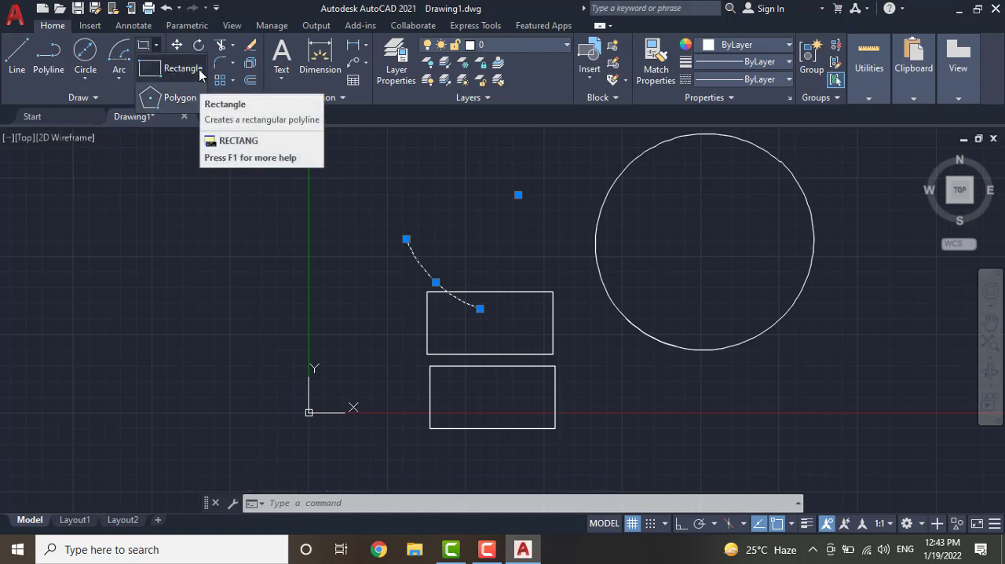
left_click(198, 69)
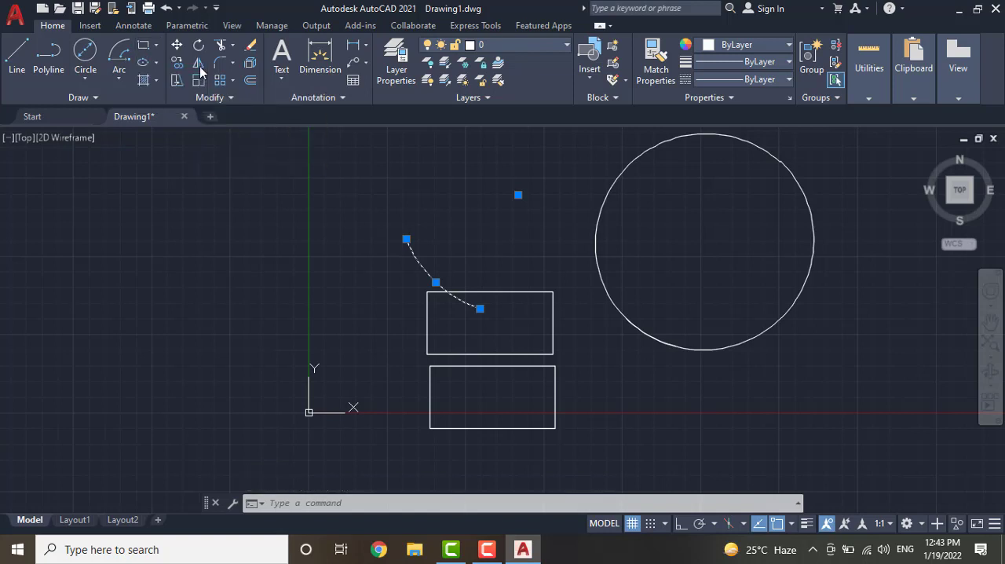
left_click(56, 187)
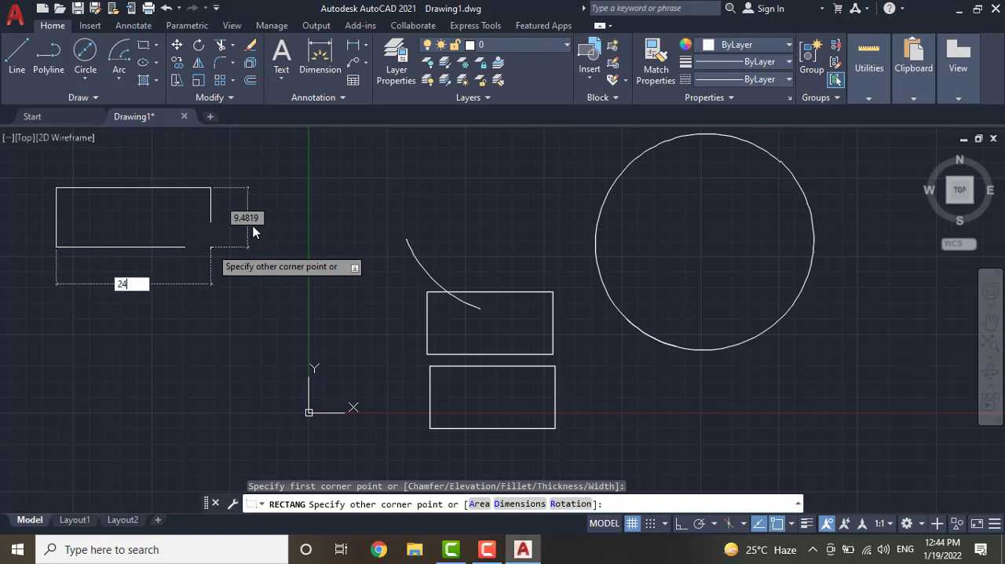
key("Tab")
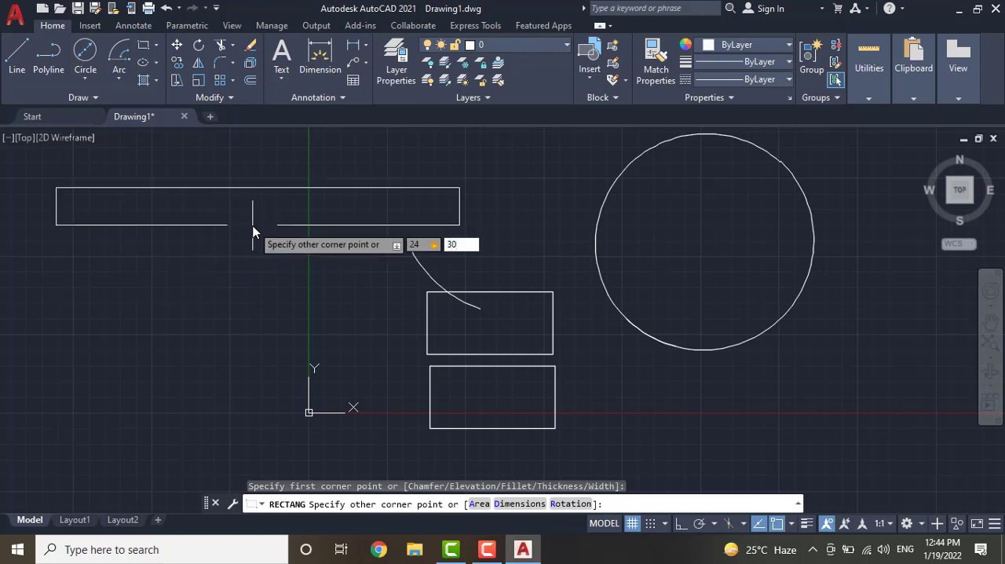
type("30")
key("Return")
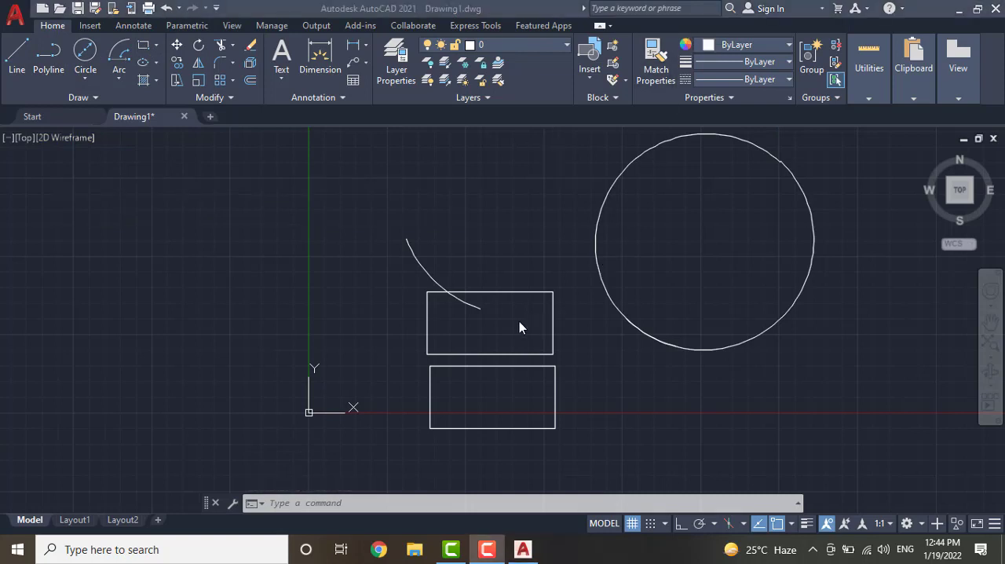
Restore the rectangle left of the Y axis and draw another one, about 31 units wide, directly below it
key("ctrl+z")
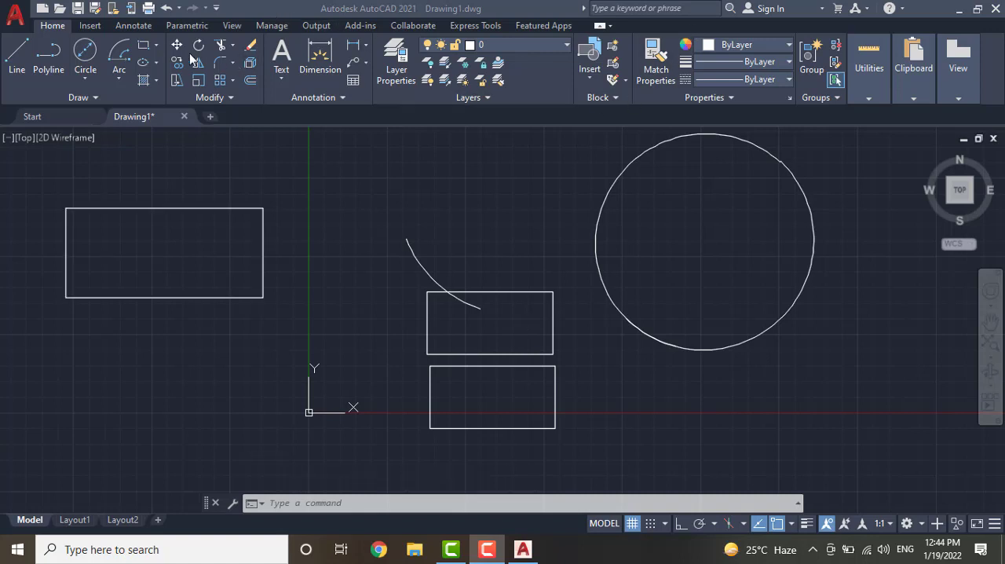
left_click(143, 49)
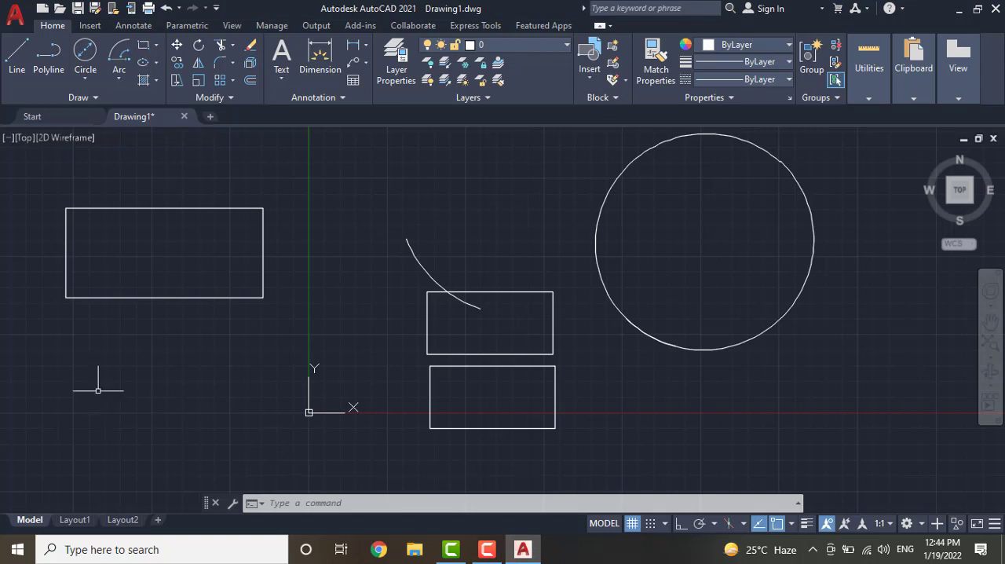
type("rec")
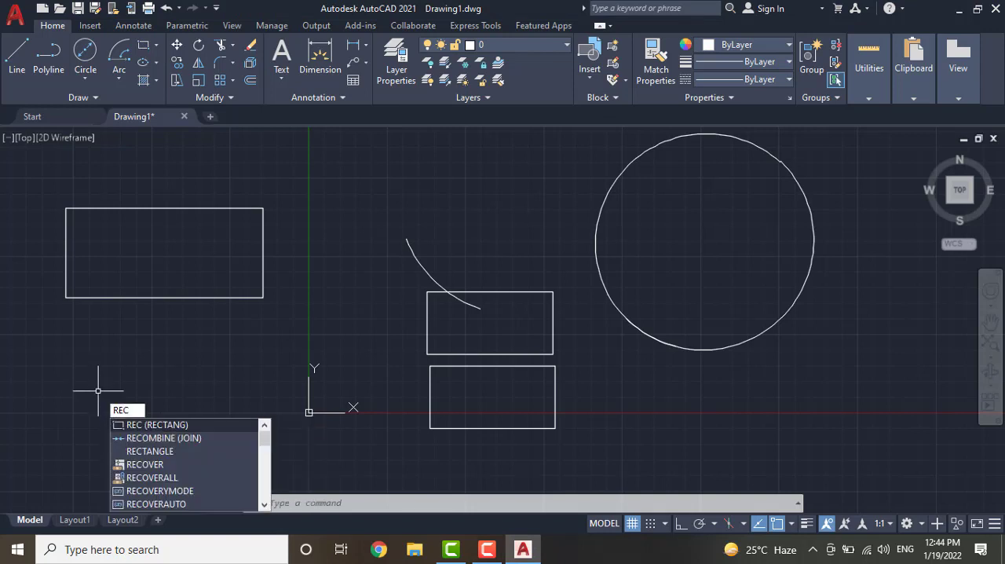
key("Return")
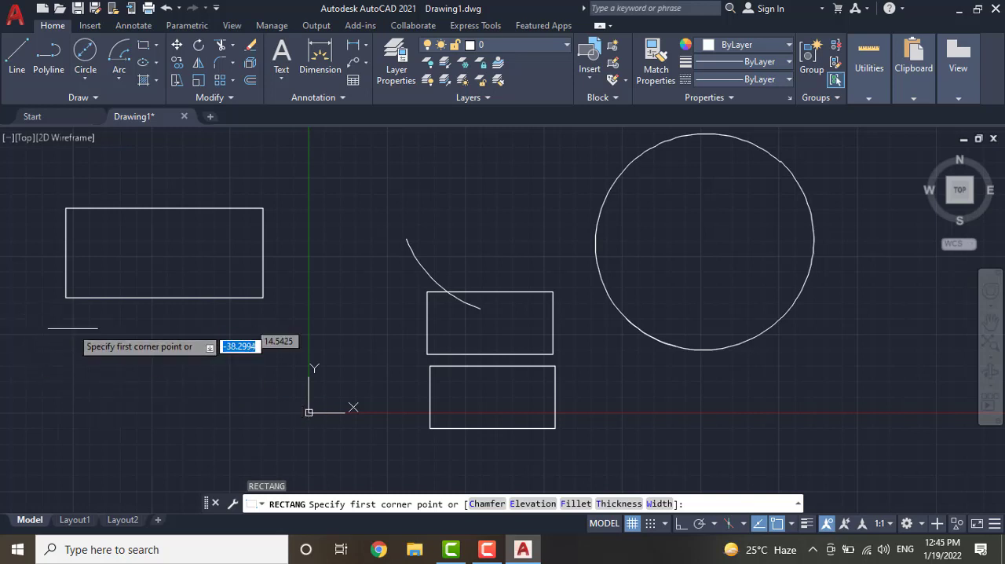
left_click(76, 338)
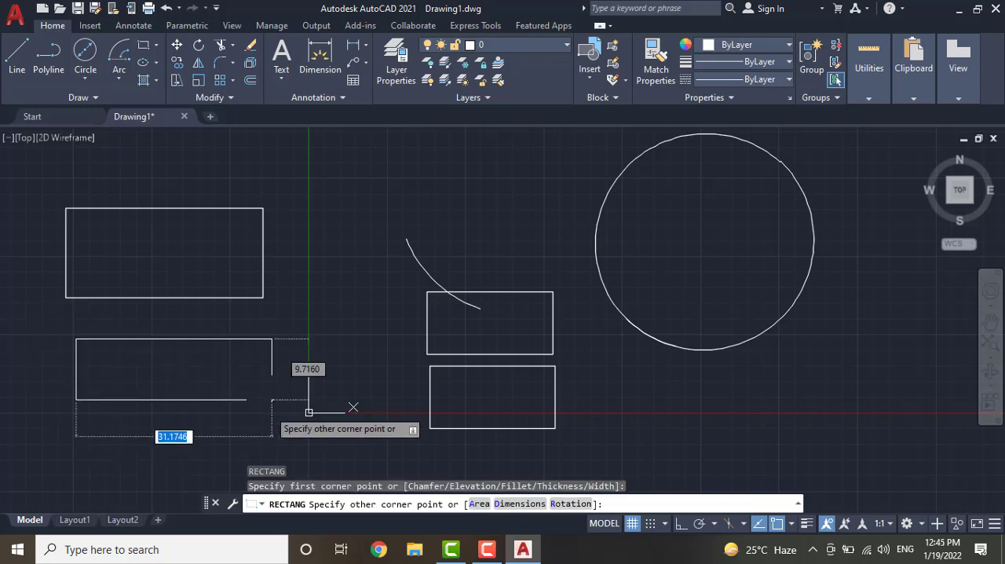
left_click(272, 426)
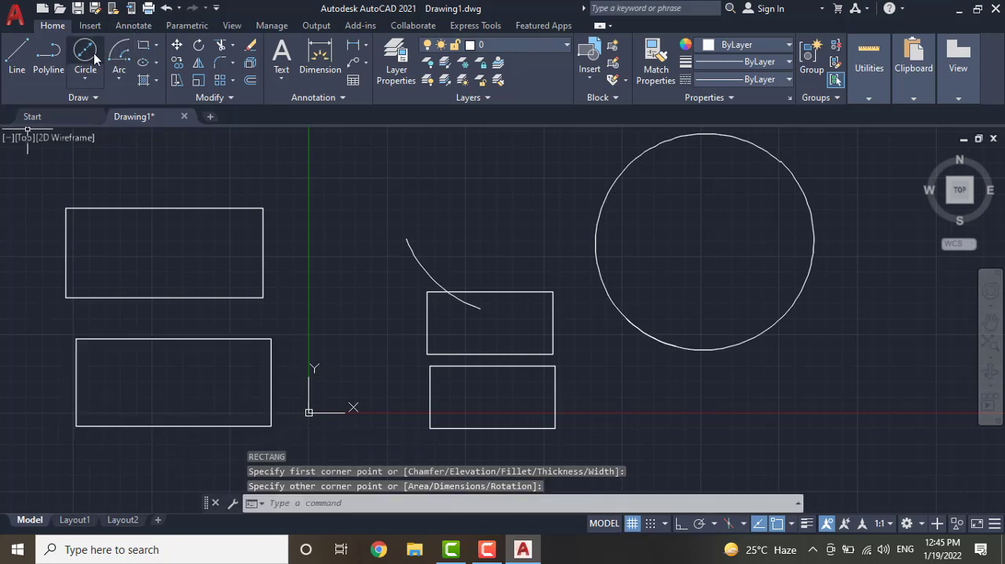
Draw an 8-sided polygon, Inscribed in circle with radius 10, centred on the large circle's centre
left_click(158, 46)
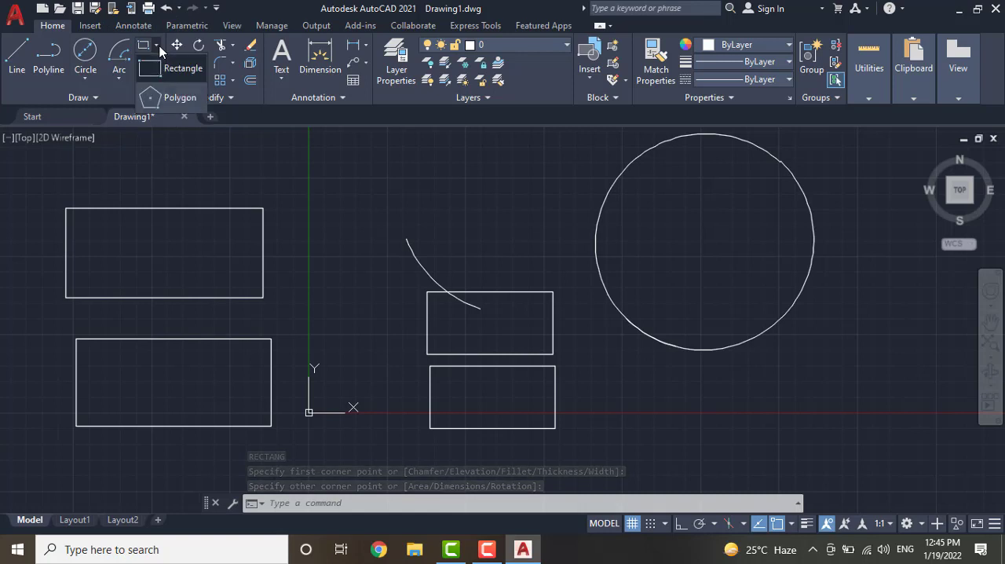
left_click(177, 100)
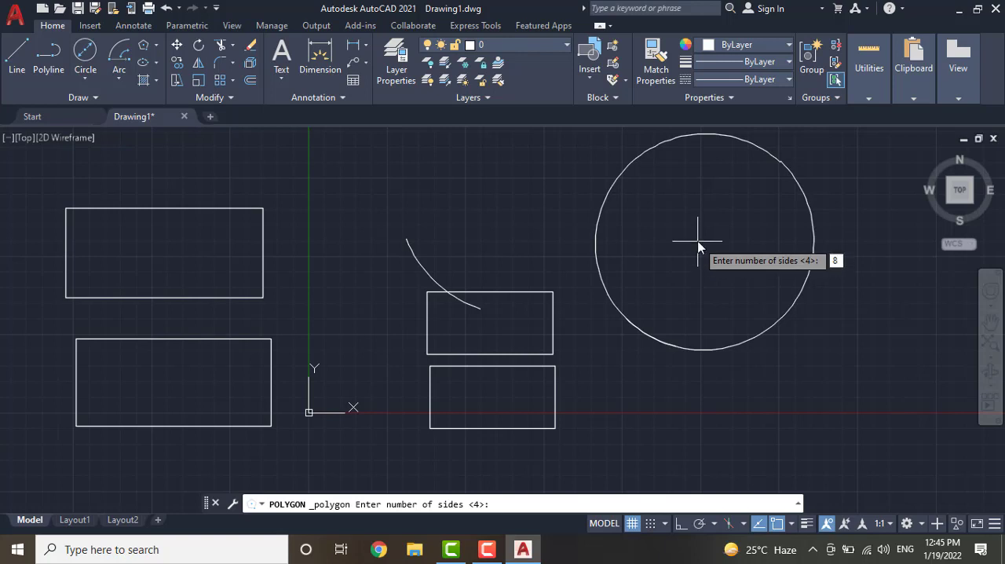
key("Return")
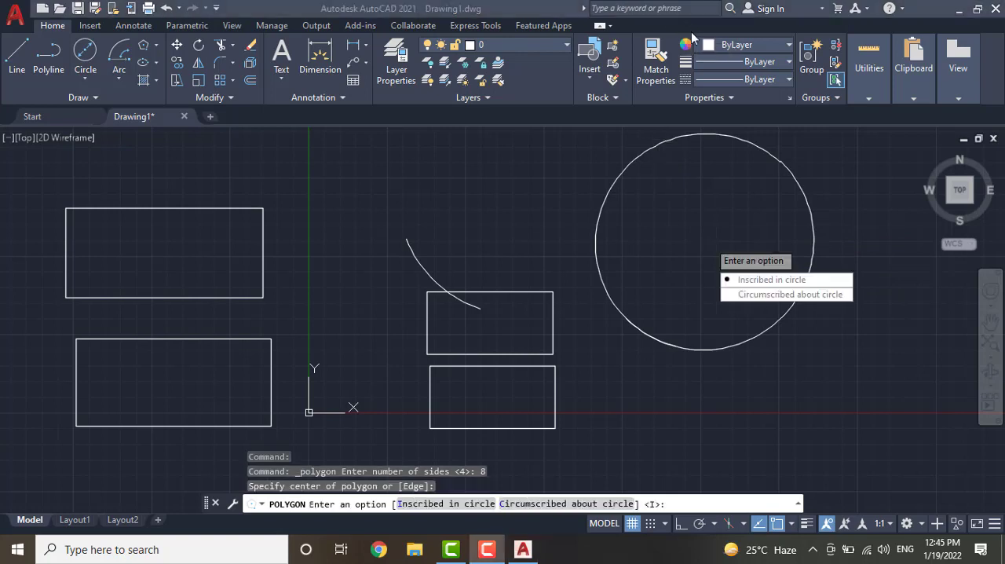
left_click(773, 281)
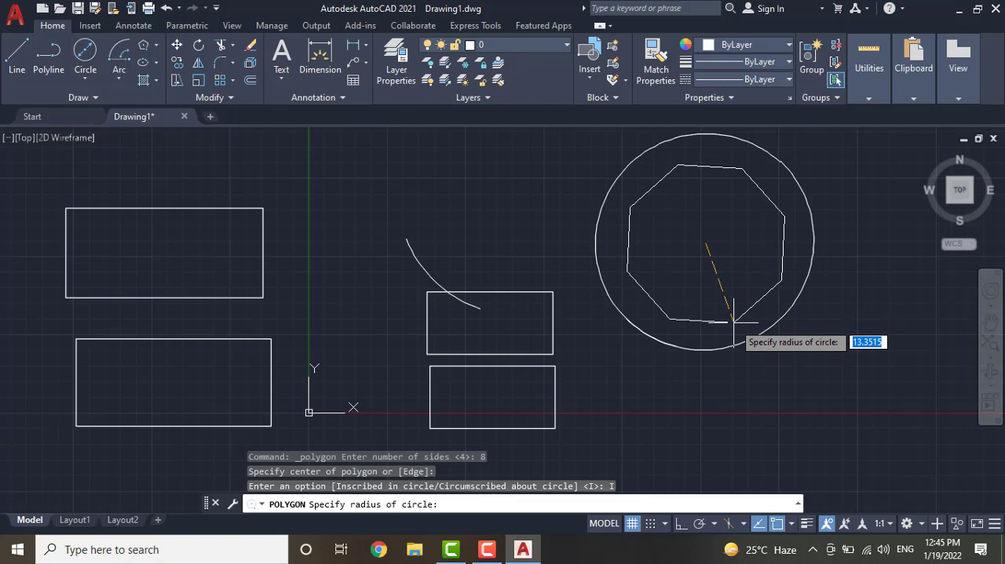
type("10")
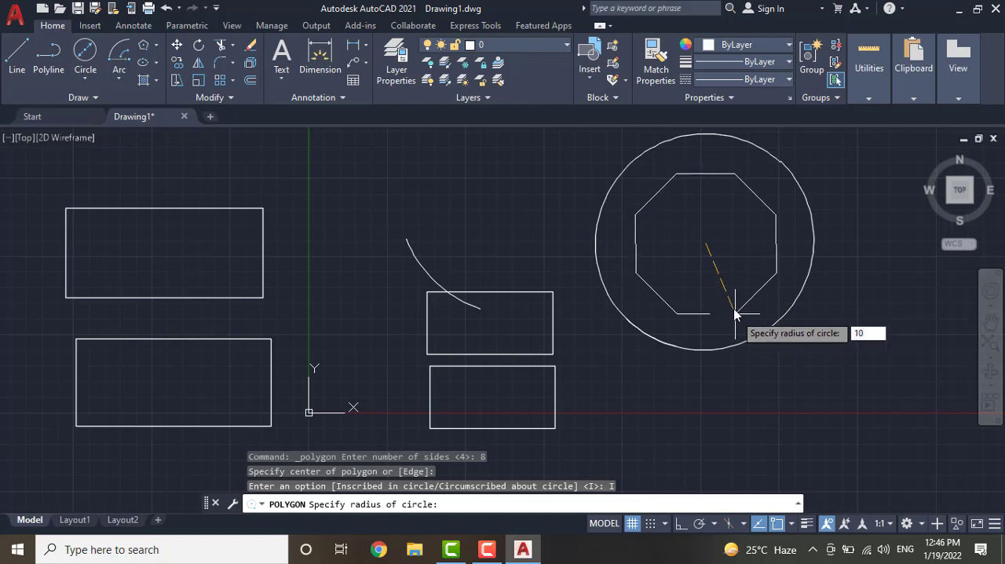
key("Return")
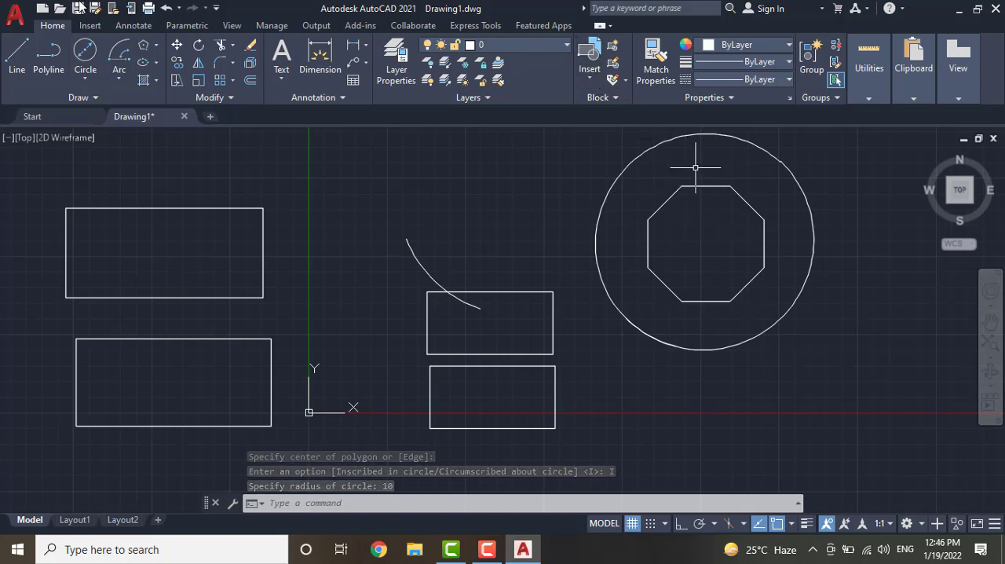
Draw an 8-sided polygon, Circumscribed about circle with radius 10, centred above the upper small rectangle and the arc
left_click(146, 47)
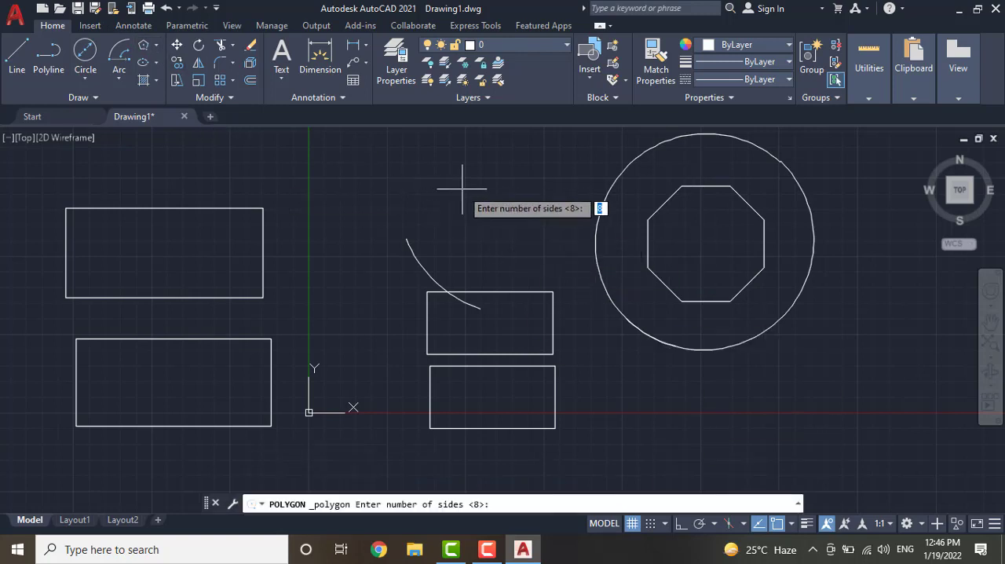
key("Return")
left_click(462, 189)
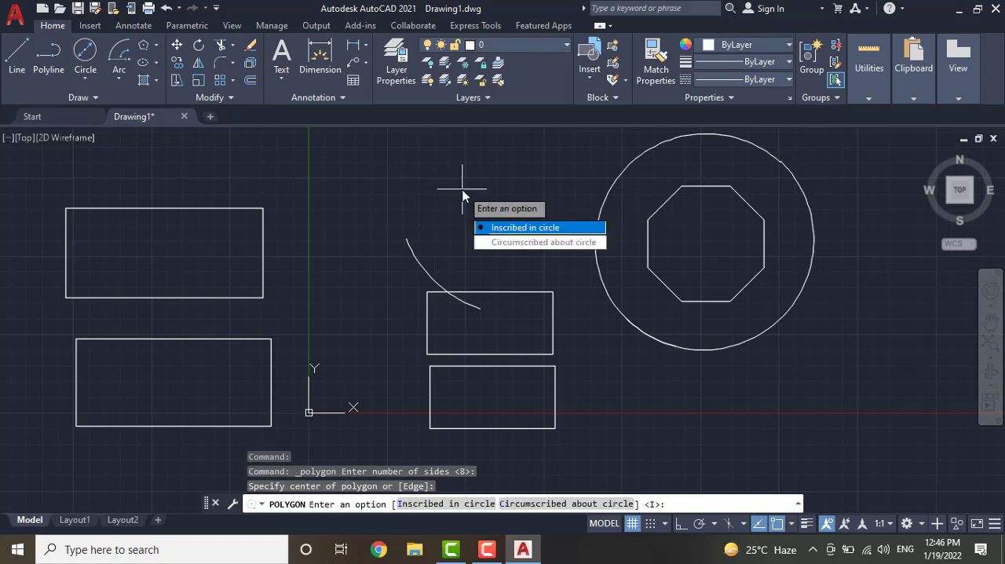
left_click(504, 243)
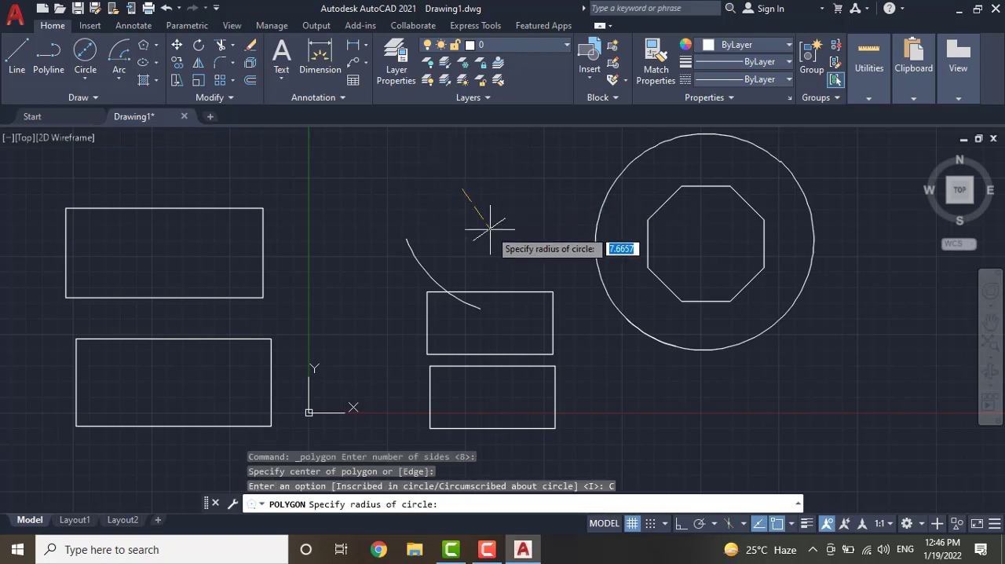
type("1")
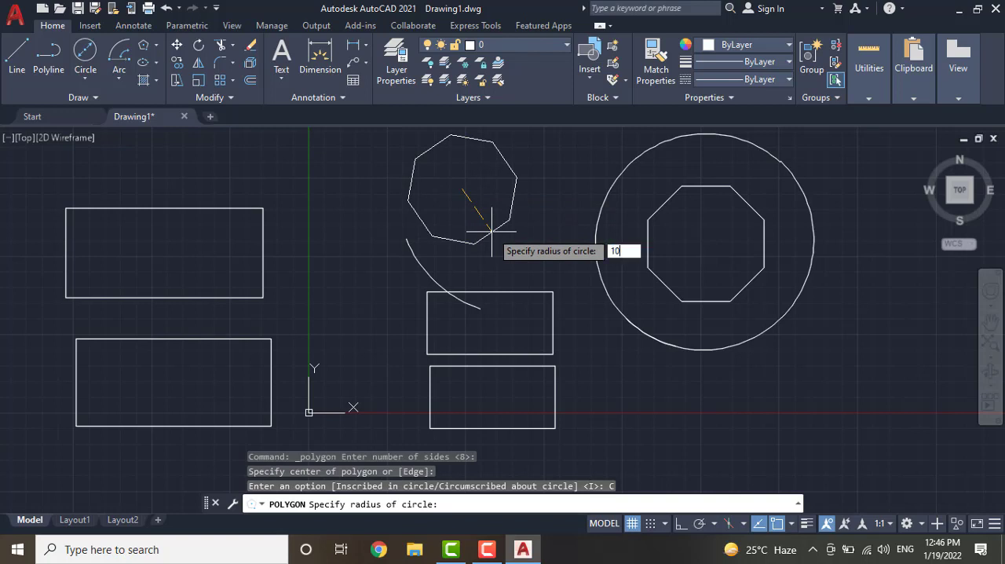
type("0")
key("Return")
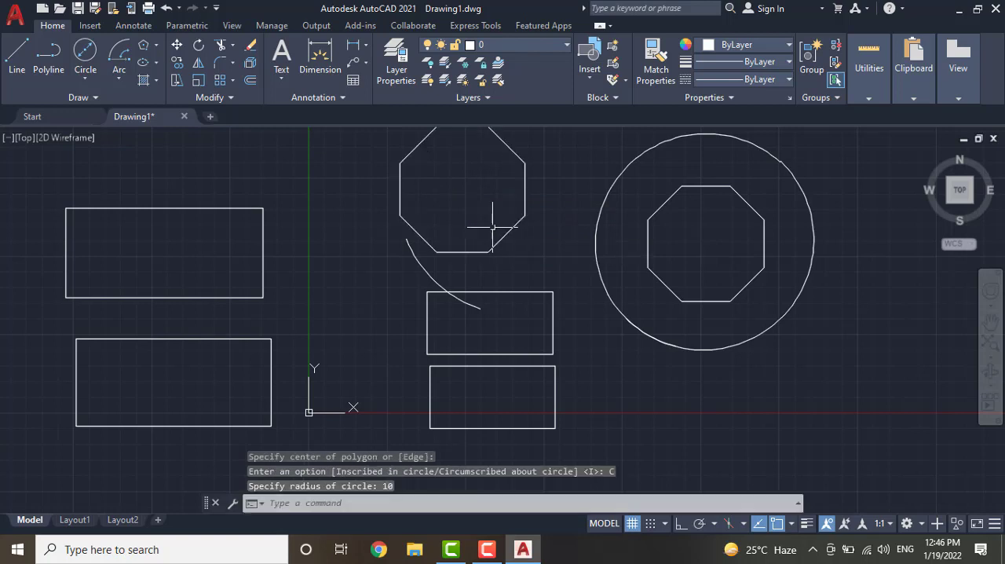
Draw an 8-sided polygon, Circumscribed about circle with radius 10, about the same centre as the inscribed octagon in the large circle
scroll(573, 194, "down", 6)
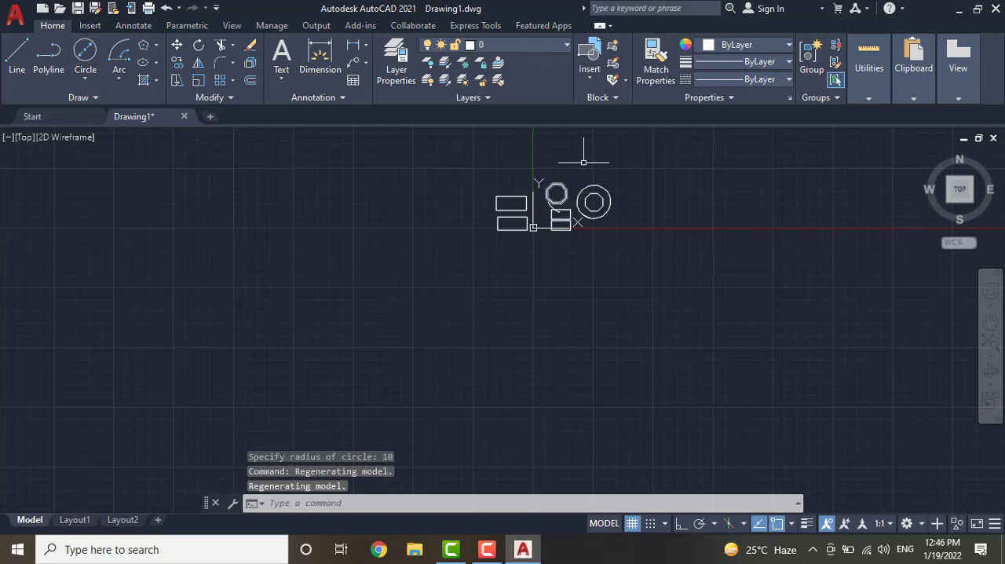
scroll(593, 153, "up", 4)
scroll(585, 224, "up", 5)
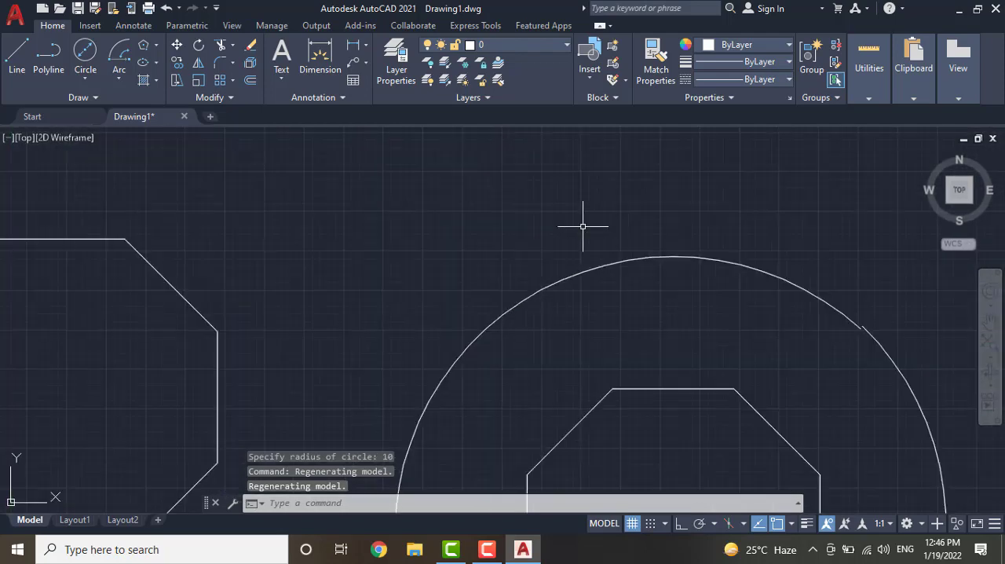
scroll(585, 224, "down", 4)
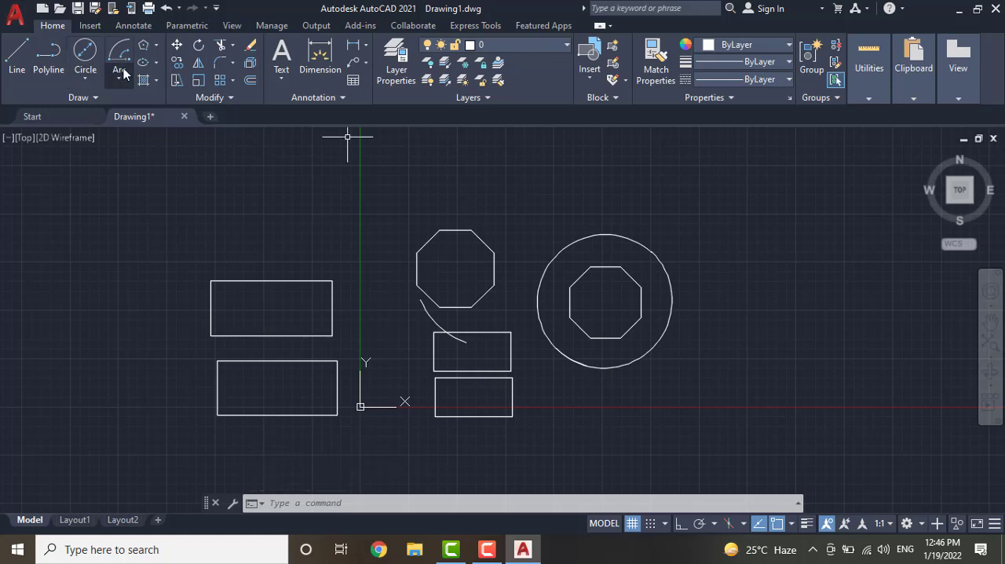
left_click(144, 48)
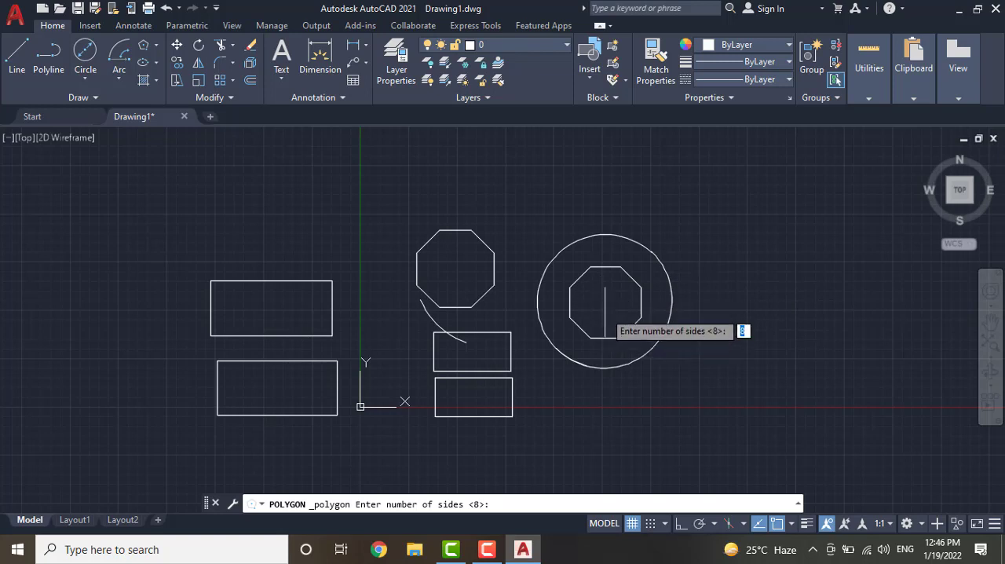
key("Return")
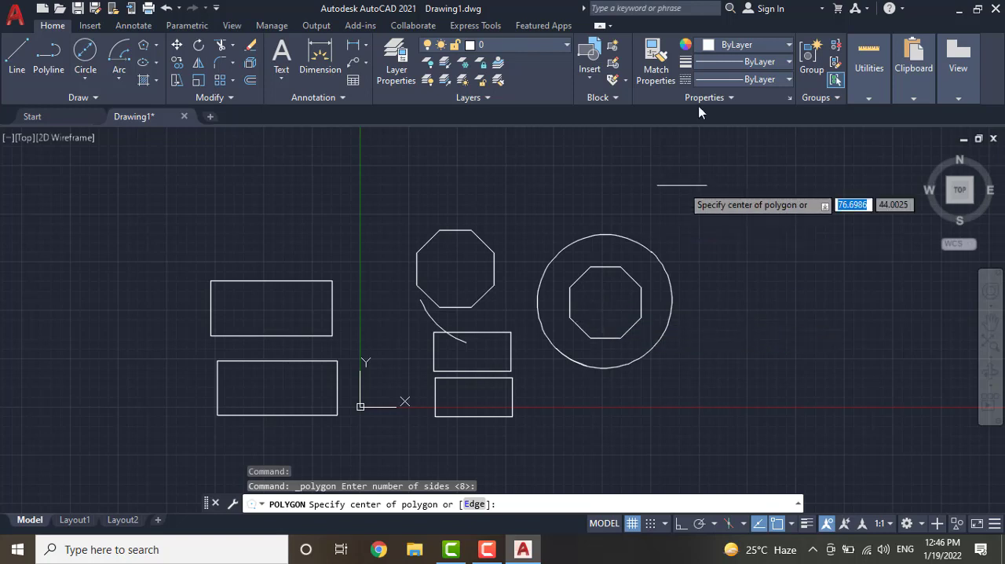
left_click(671, 315)
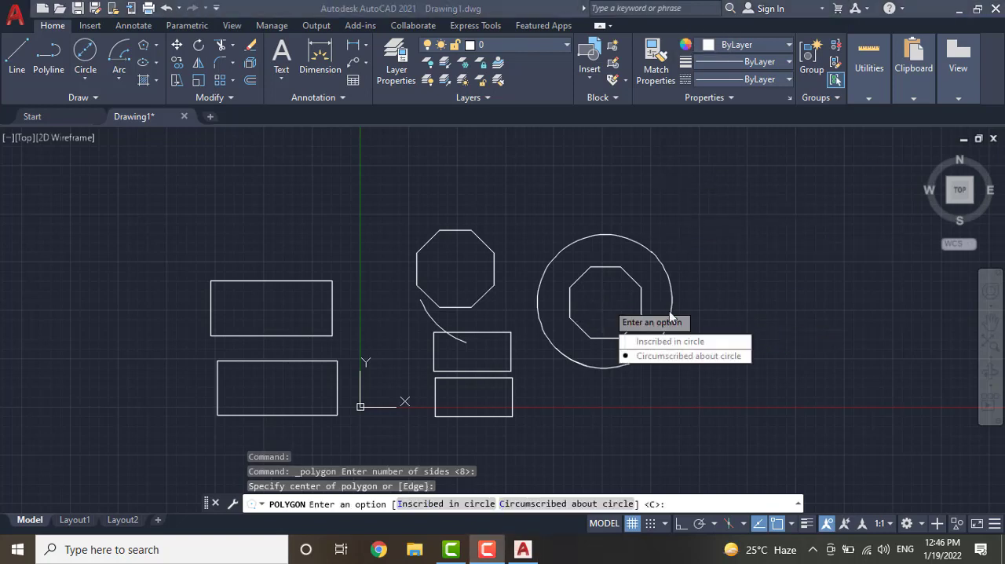
left_click(656, 357)
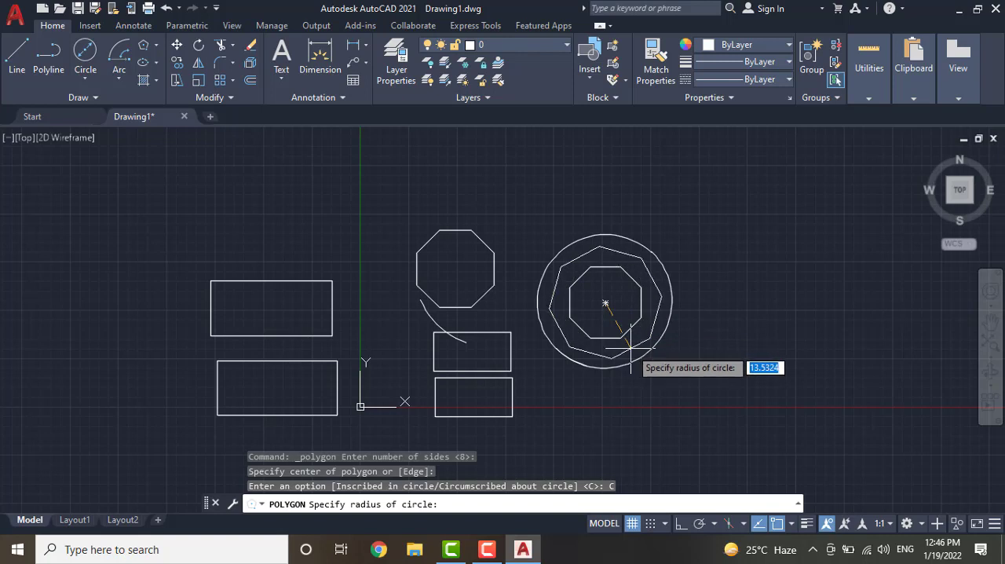
type("10")
key("Return")
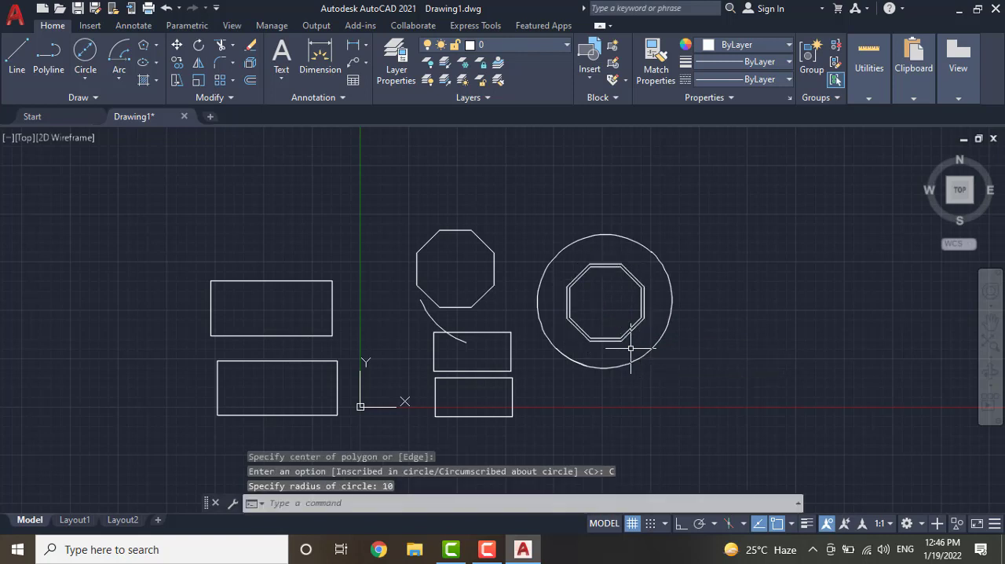
Draw a Center, Diameter circle with diameter 10 in the empty area to the right of the large circle
scroll(669, 326, "up", 5)
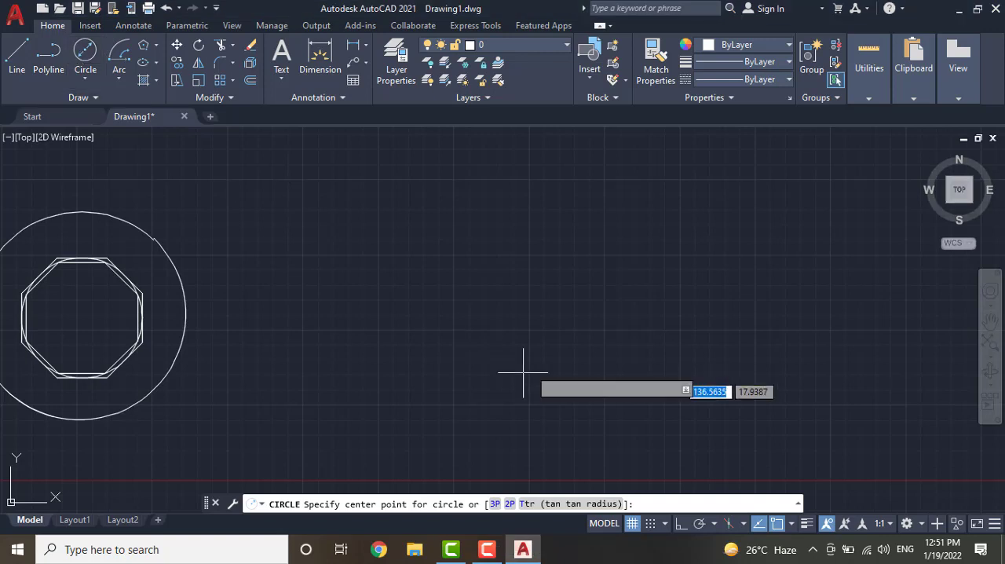
left_click(444, 259)
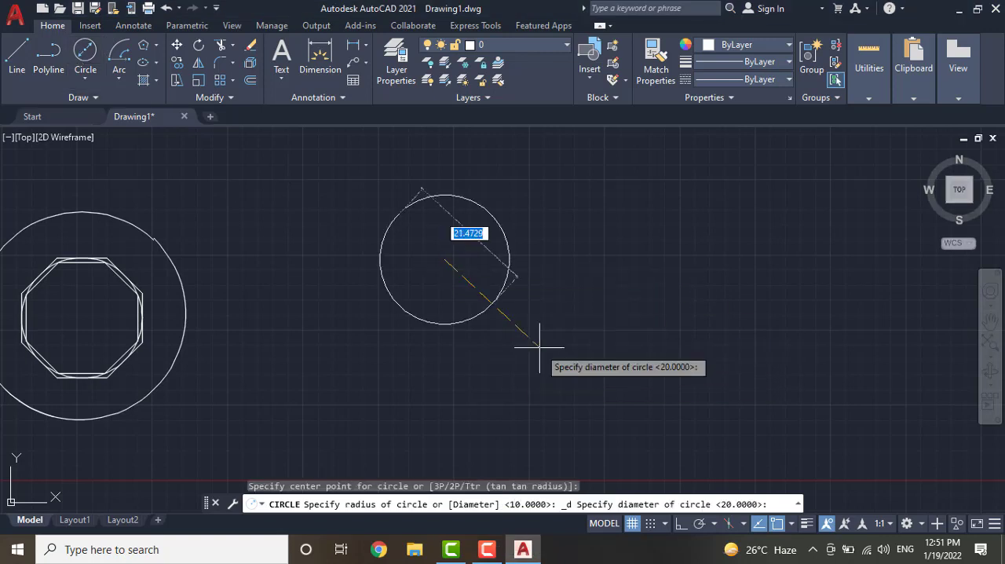
type("10")
key("Return")
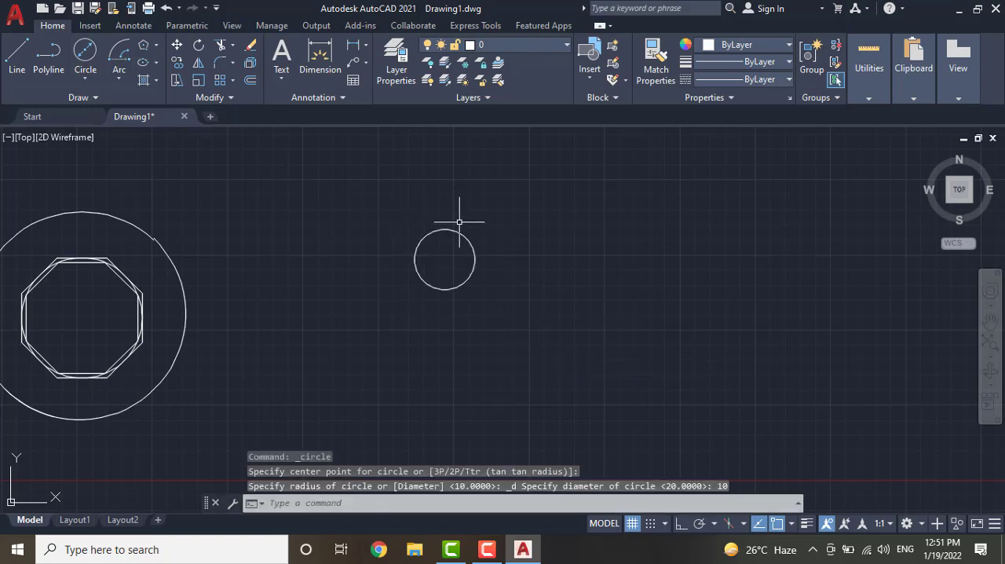
Draw an 8-sided polygon, Inscribed in circle, about the new small circle's centre with its corners on that circle
scroll(460, 222, "up", 5)
scroll(460, 267, "down", 3)
scroll(445, 331, "up", 4)
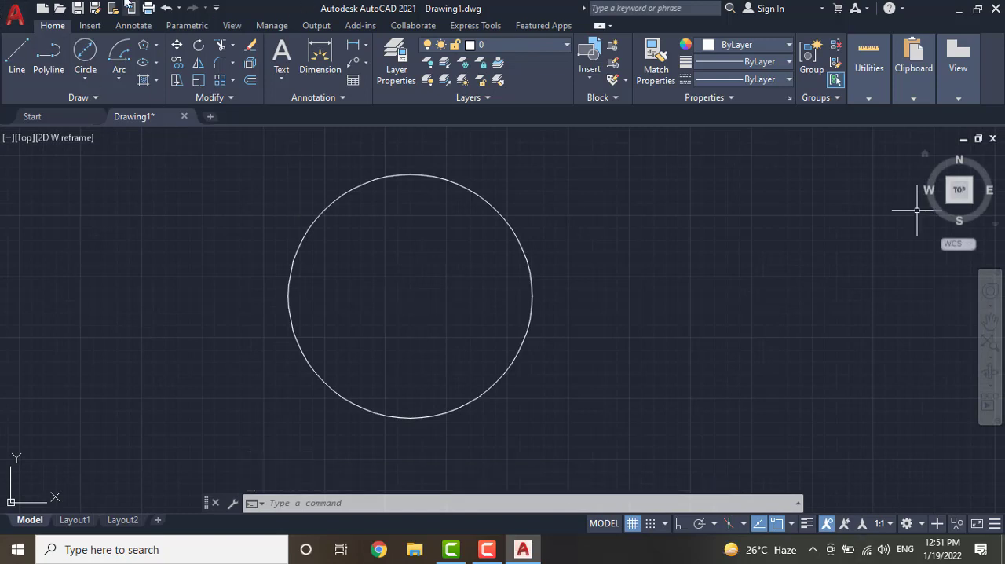
left_click(144, 45)
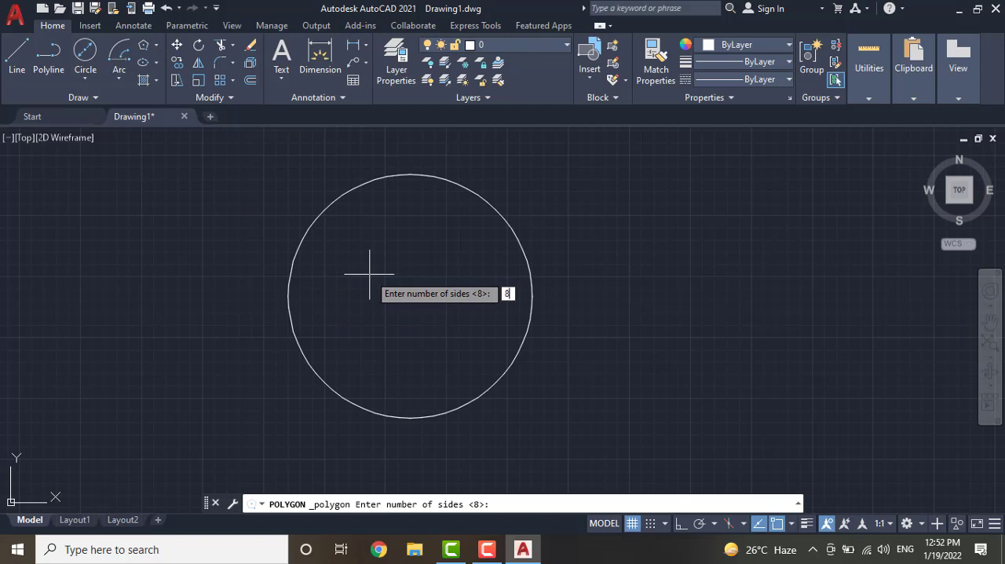
type("8")
key("Return")
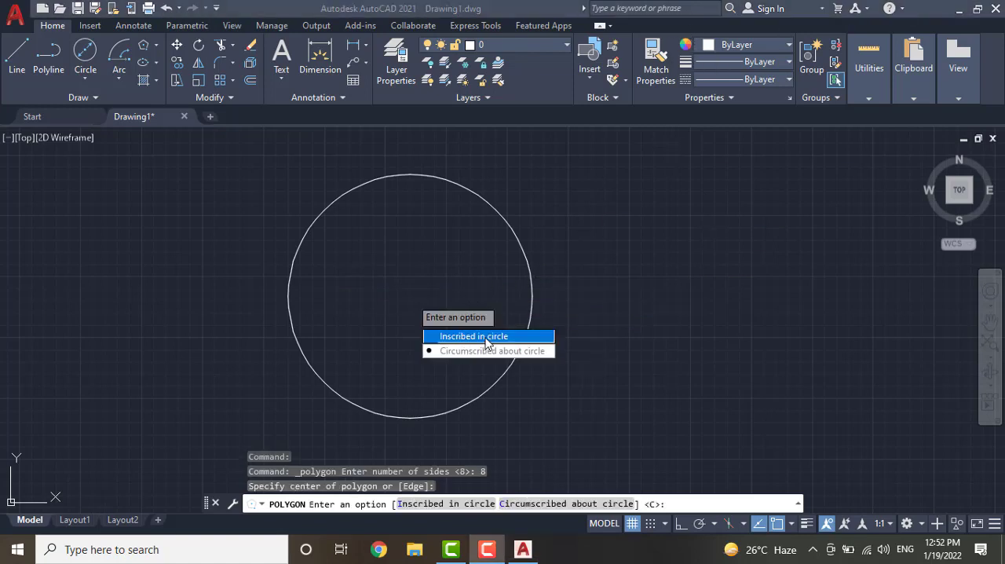
left_click(483, 337)
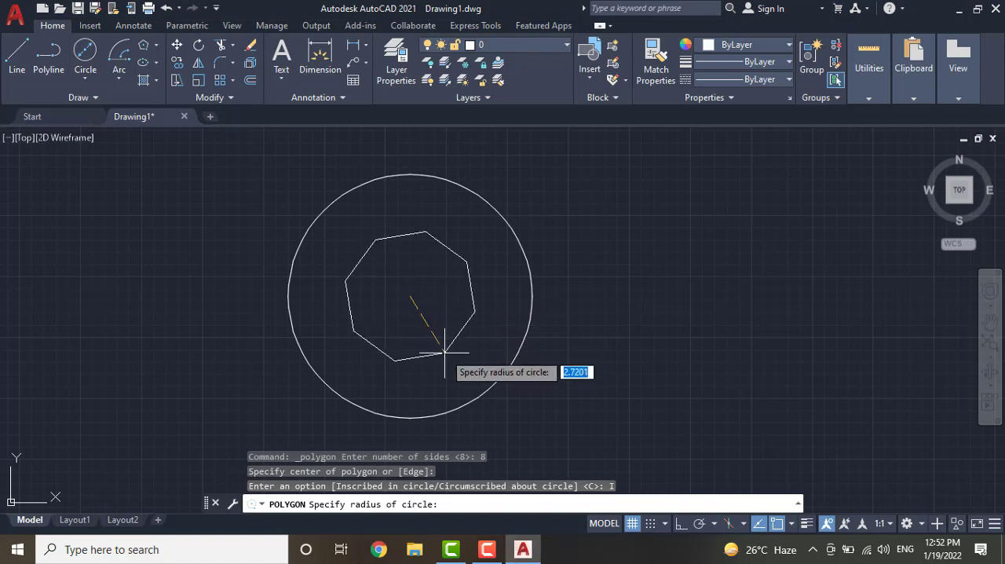
type("10")
key("Return")
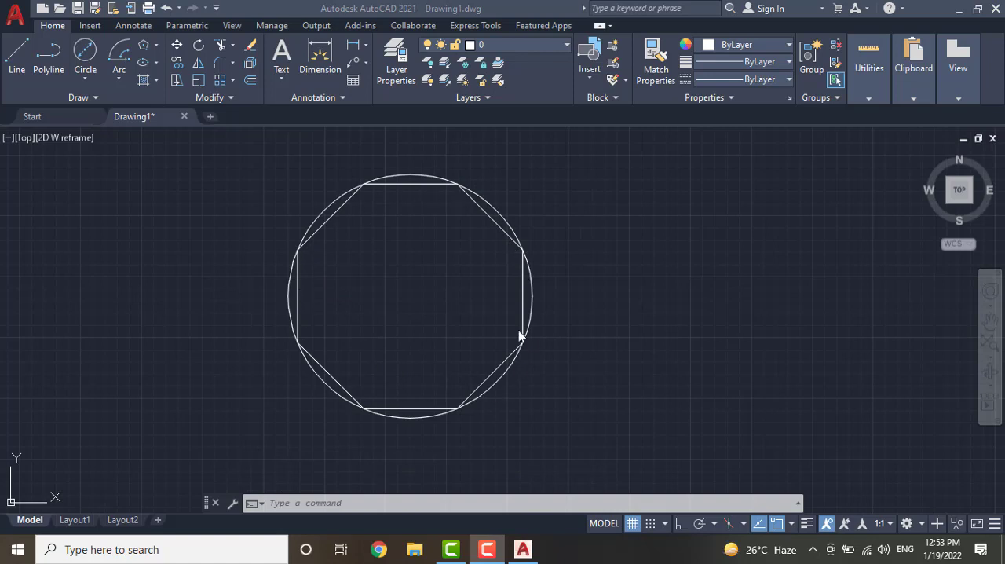
Draw an 8-sided polygon, Circumscribed about circle with radius 5, about the centre of the small circle
left_click(153, 47)
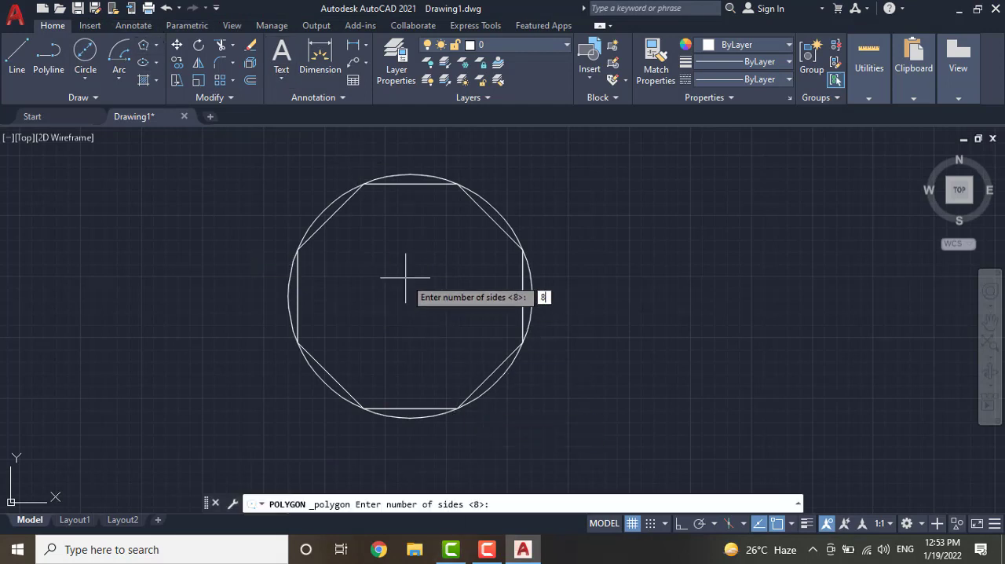
key("Return")
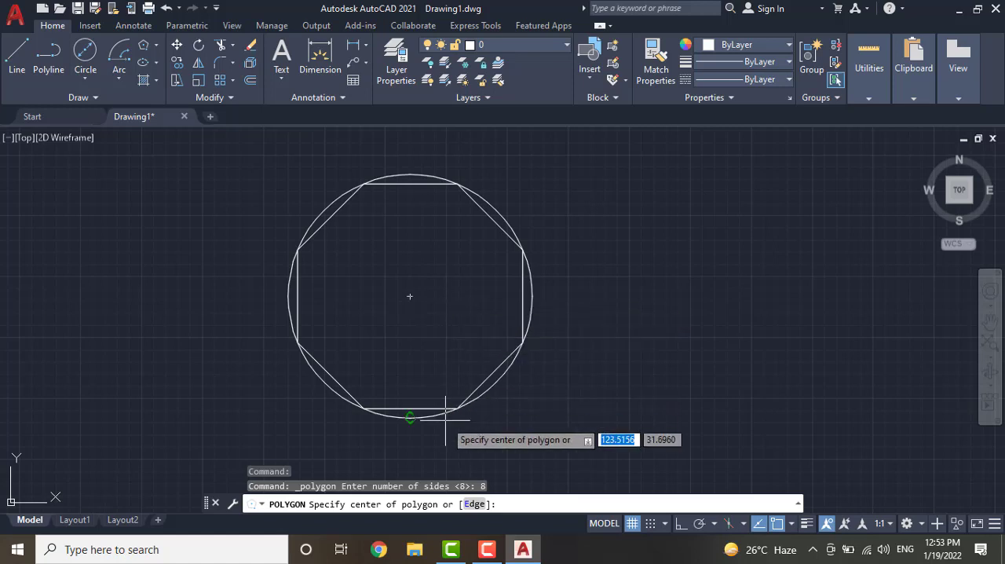
left_click(409, 295)
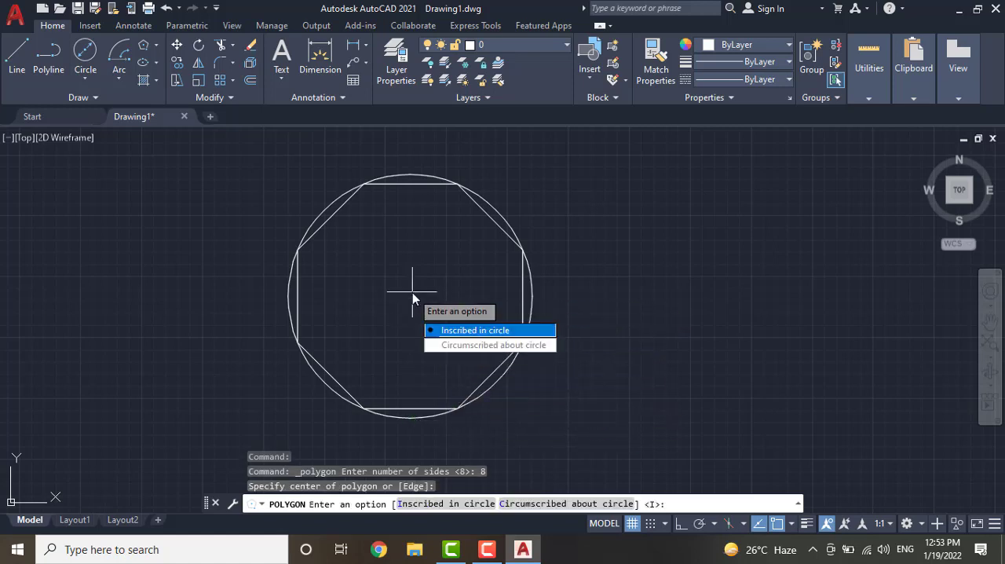
left_click(455, 345)
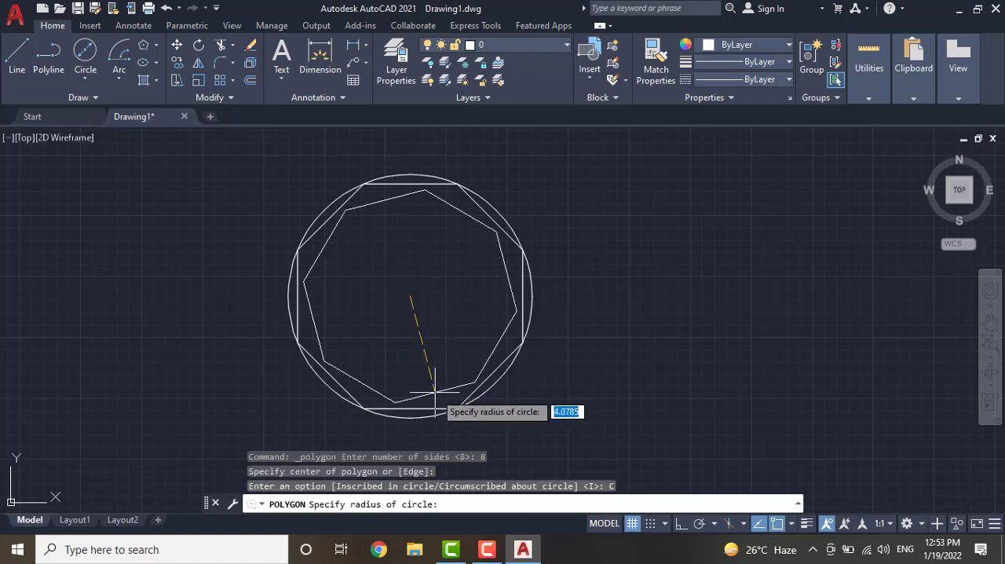
type("5")
key("Return")
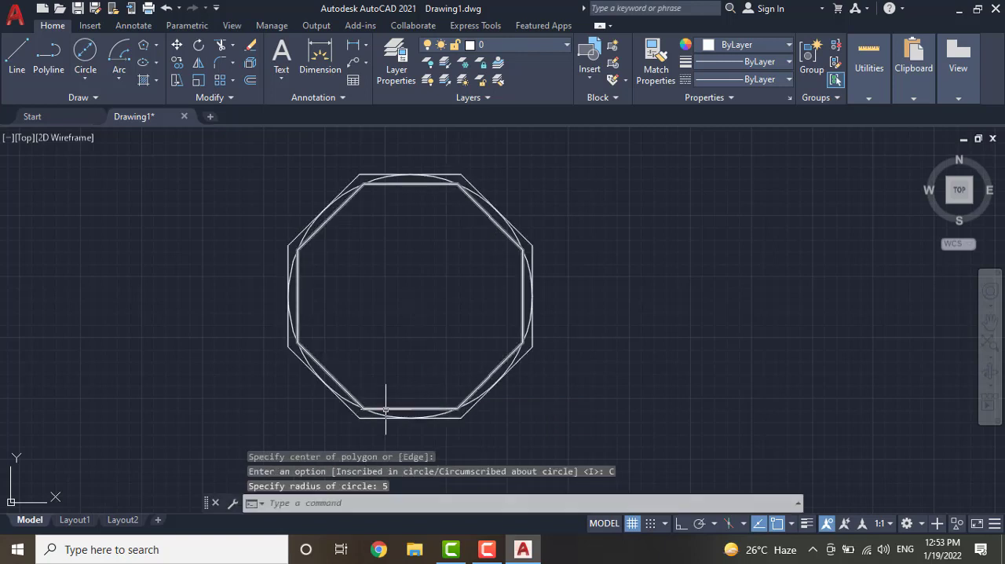
scroll(382, 432, "up", 5)
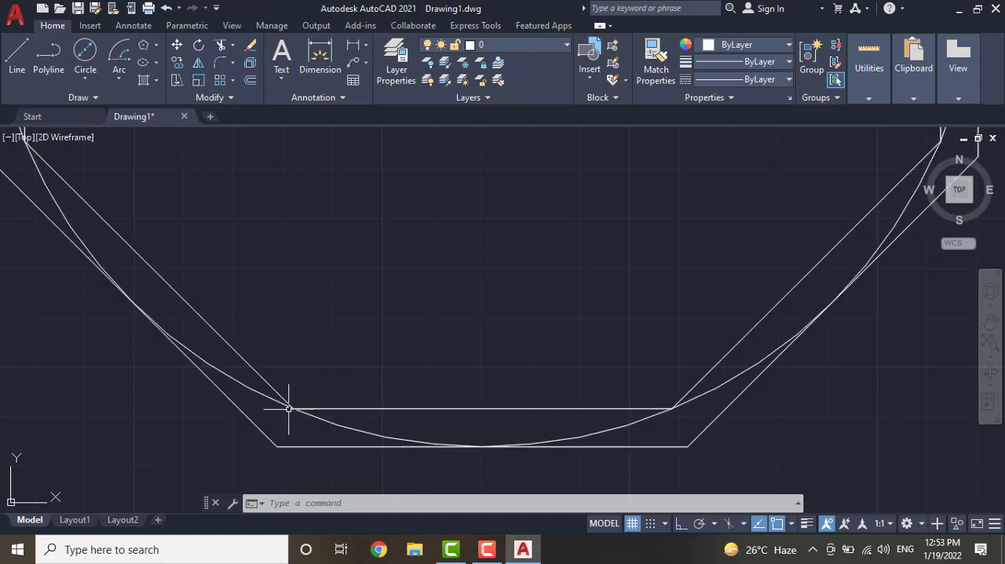
scroll(321, 416, "down", 7)
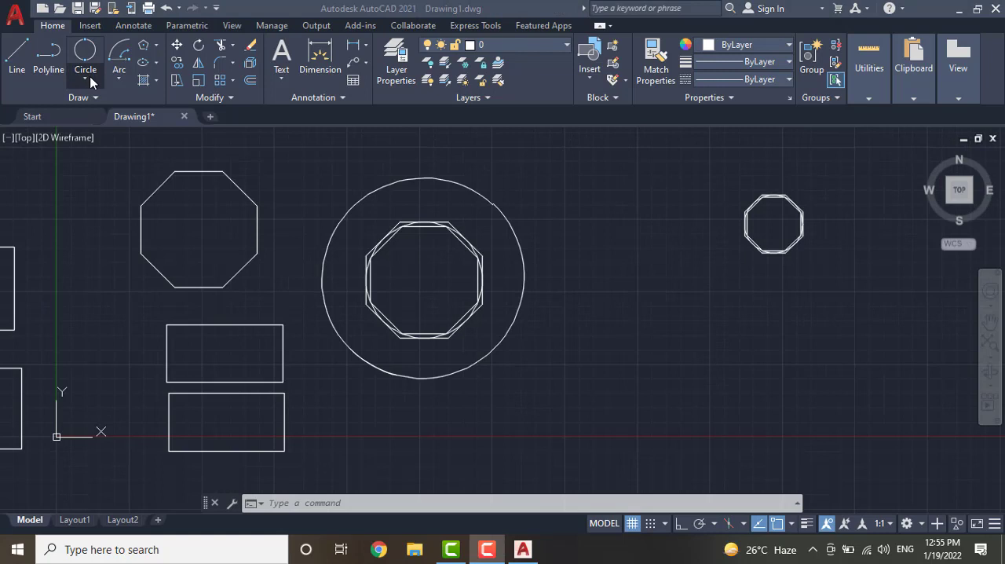
Draw a 2-Point circle over the small circle, its diameter running from the small circle's bottom quadrant to its top quadrant
left_click(86, 78)
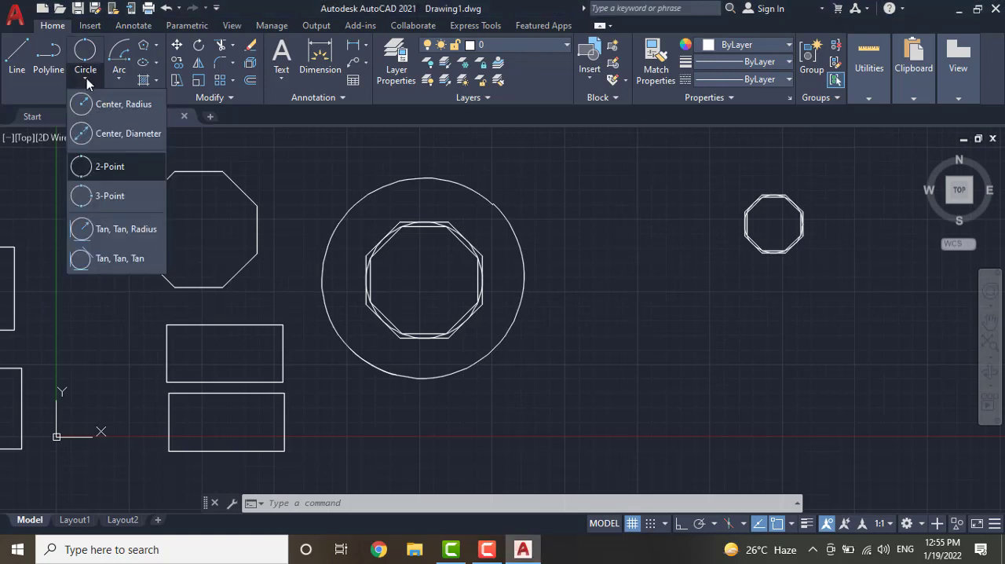
left_click(112, 168)
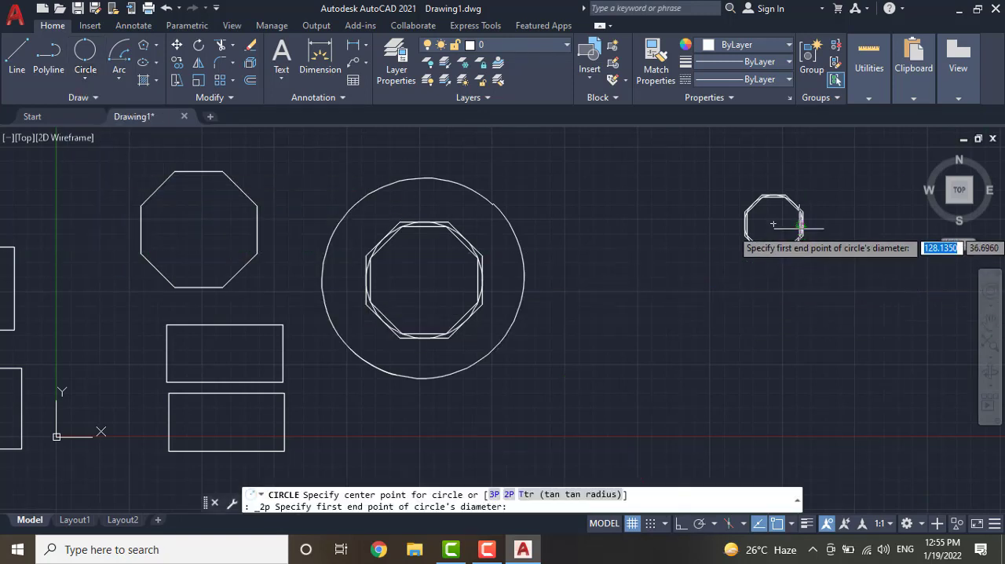
scroll(785, 226, "up", 5)
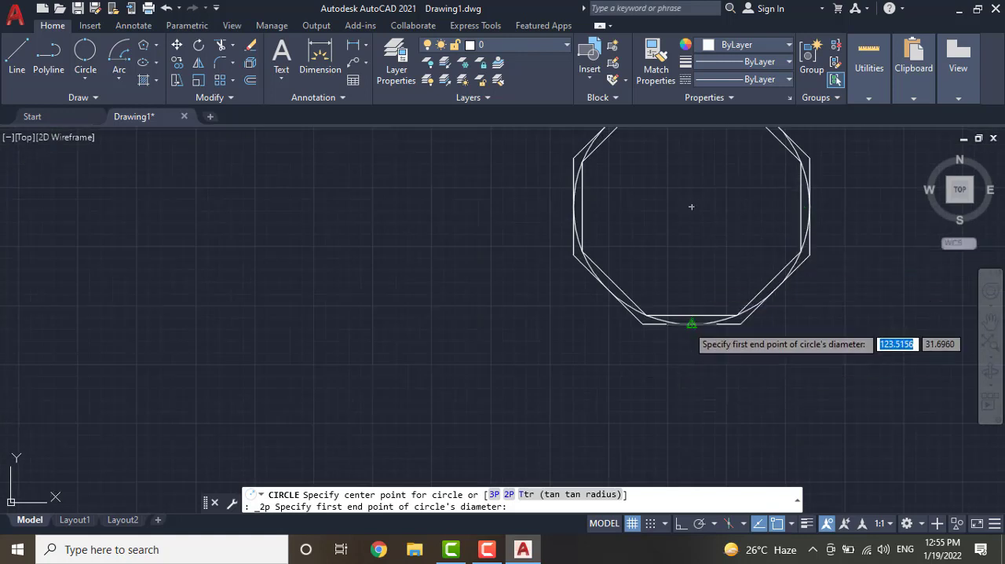
left_click(692, 324)
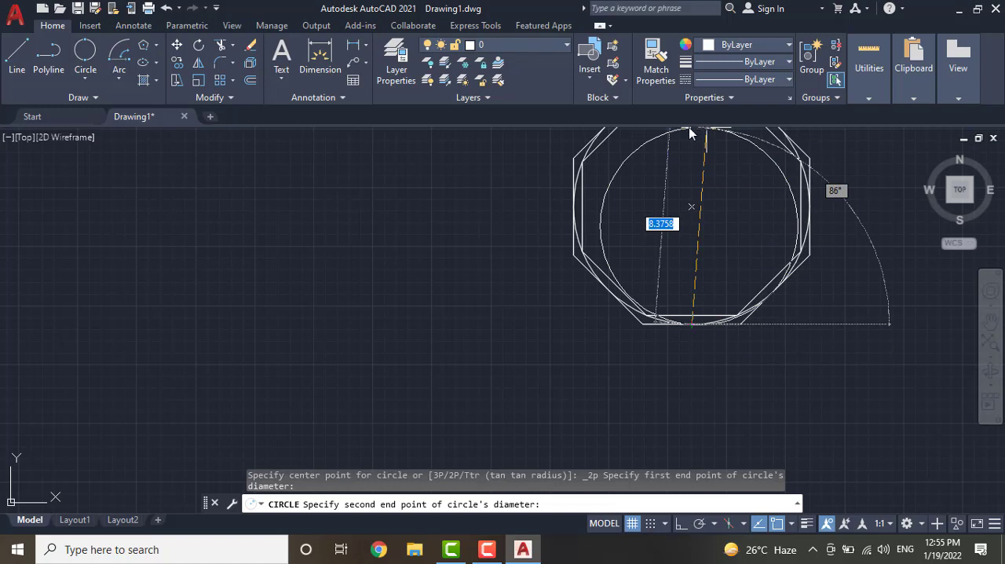
scroll(684, 200, "down", 4)
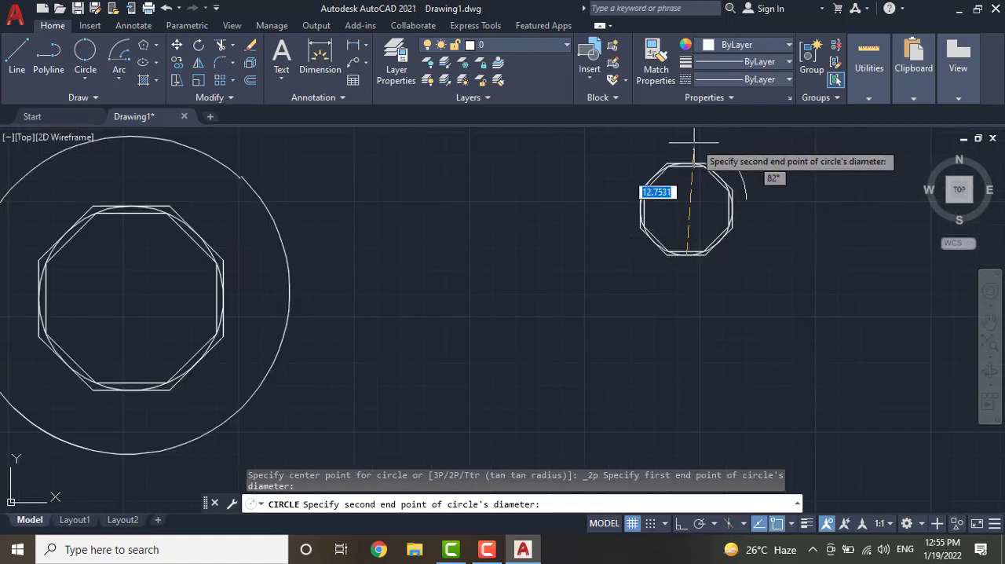
scroll(691, 153, "up", 4)
scroll(683, 177, "up", 5)
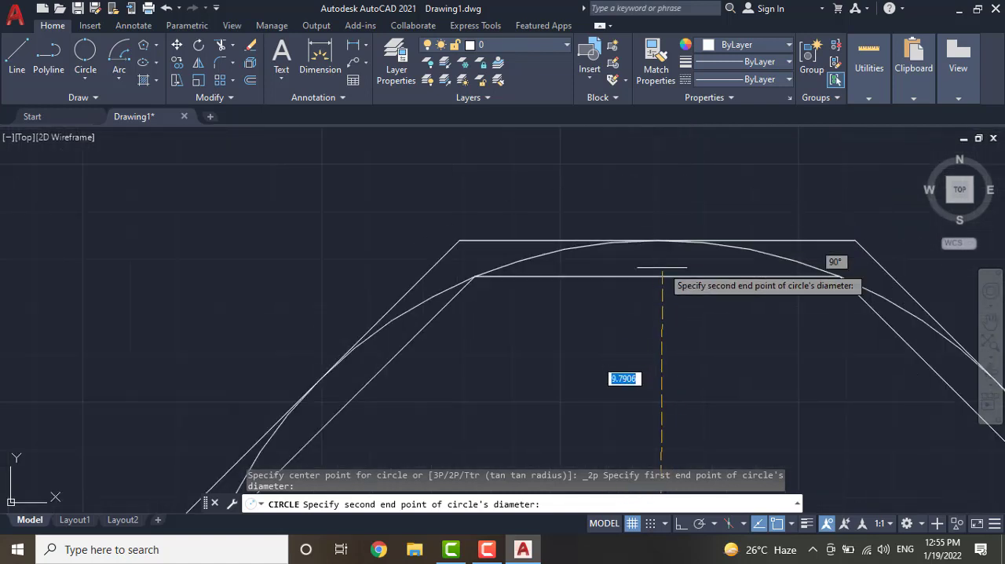
left_click(658, 239)
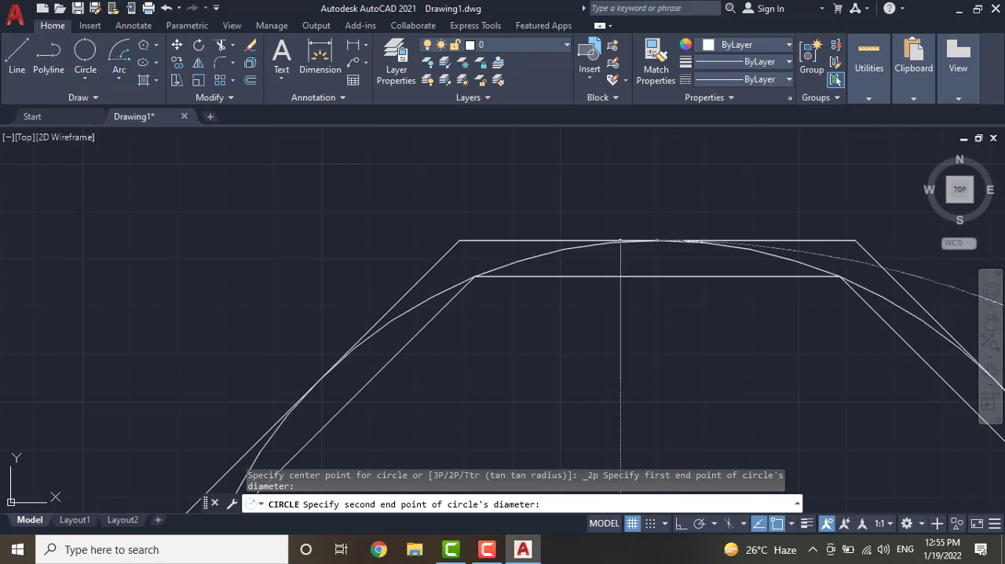
scroll(659, 242, "down", 4)
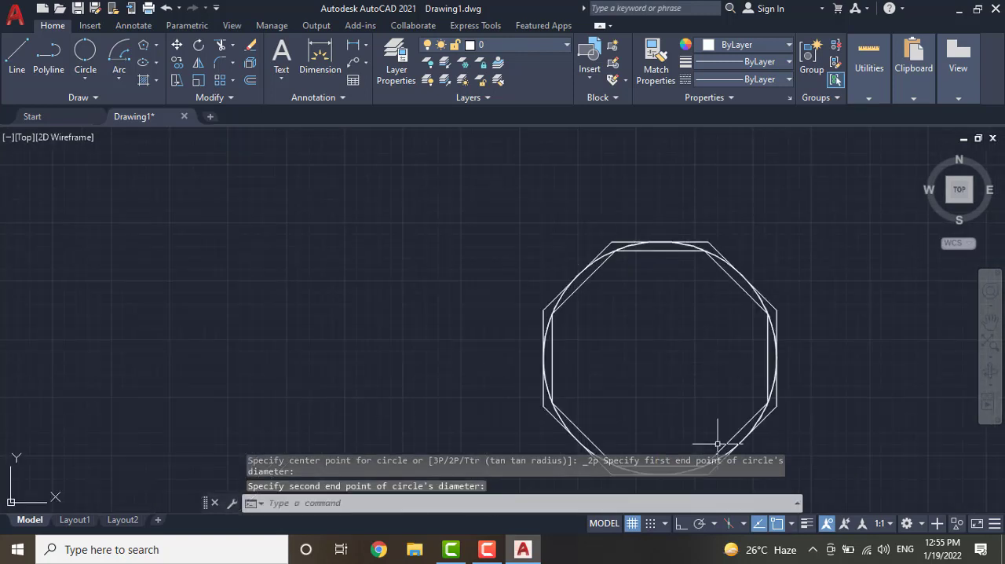
scroll(617, 429, "down", 6)
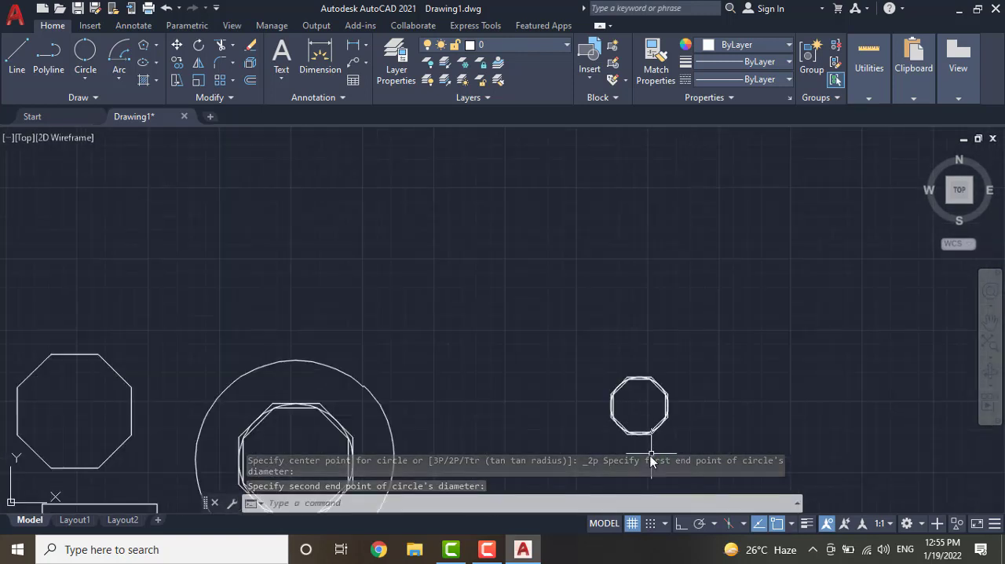
left_click(640, 435)
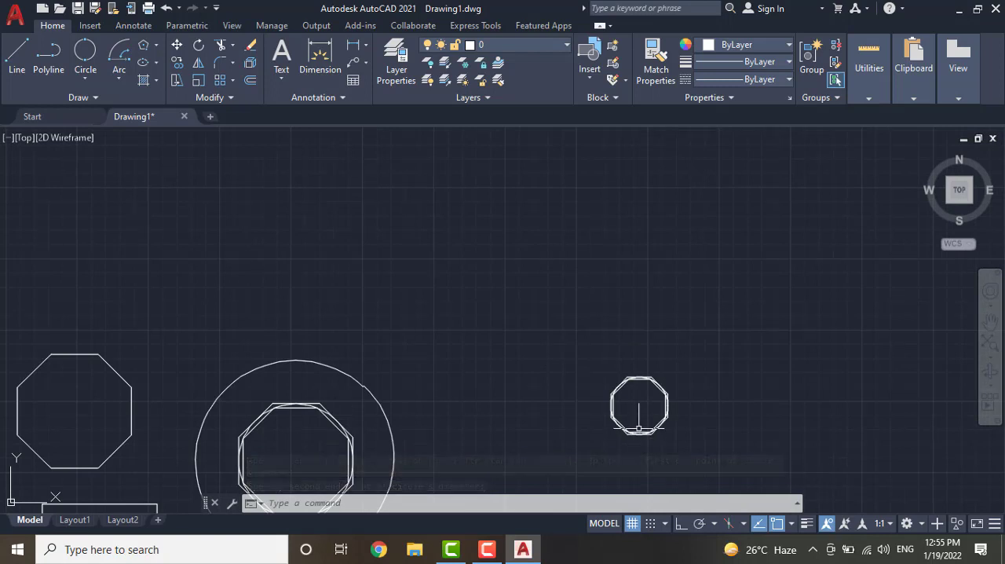
Draw a 2-Point circle inside the small inscribed octagon, from the midpoint of its bottom edge to the midpoint of its top edge
scroll(635, 428, "up", 6)
scroll(635, 428, "up", 2)
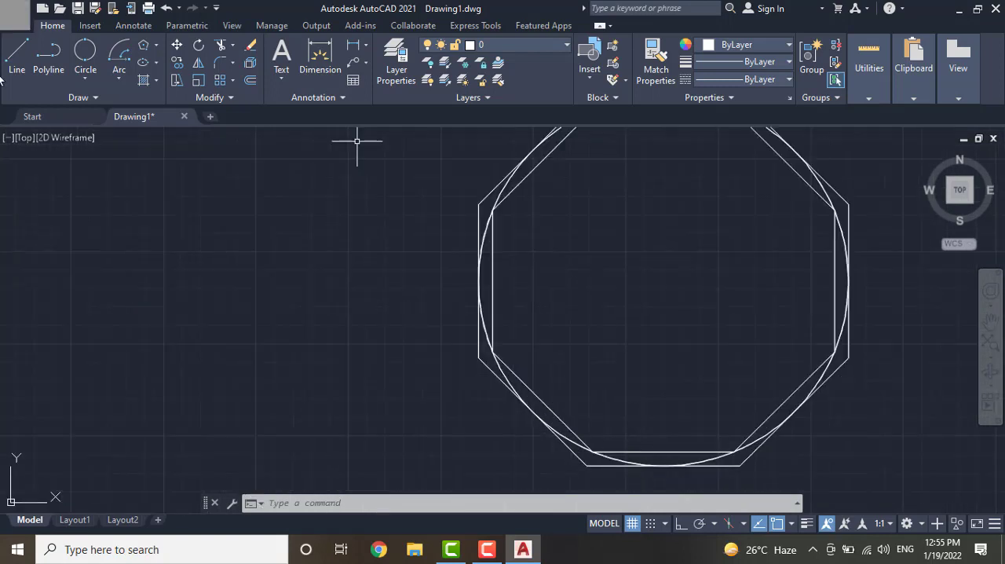
left_click(81, 57)
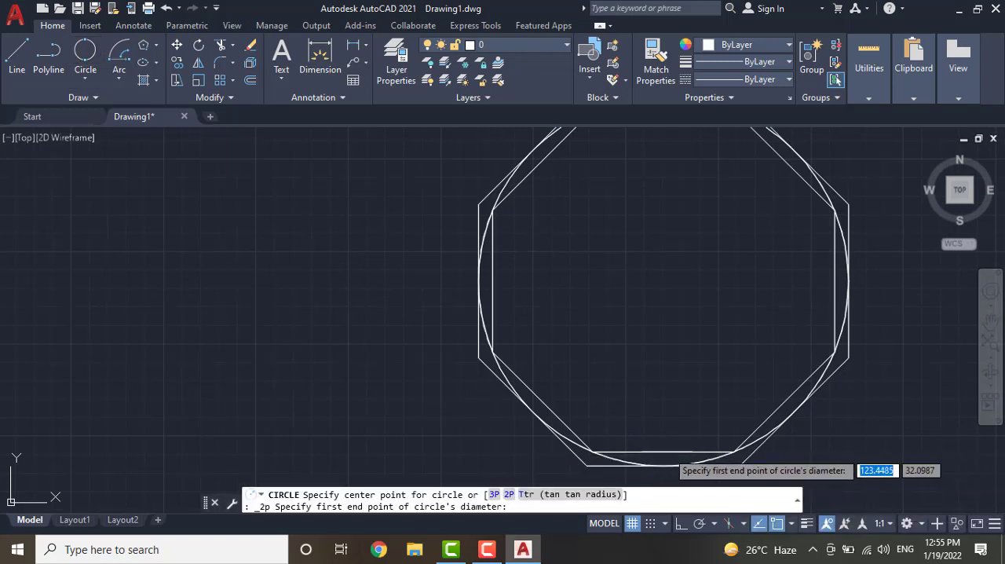
left_click(663, 453)
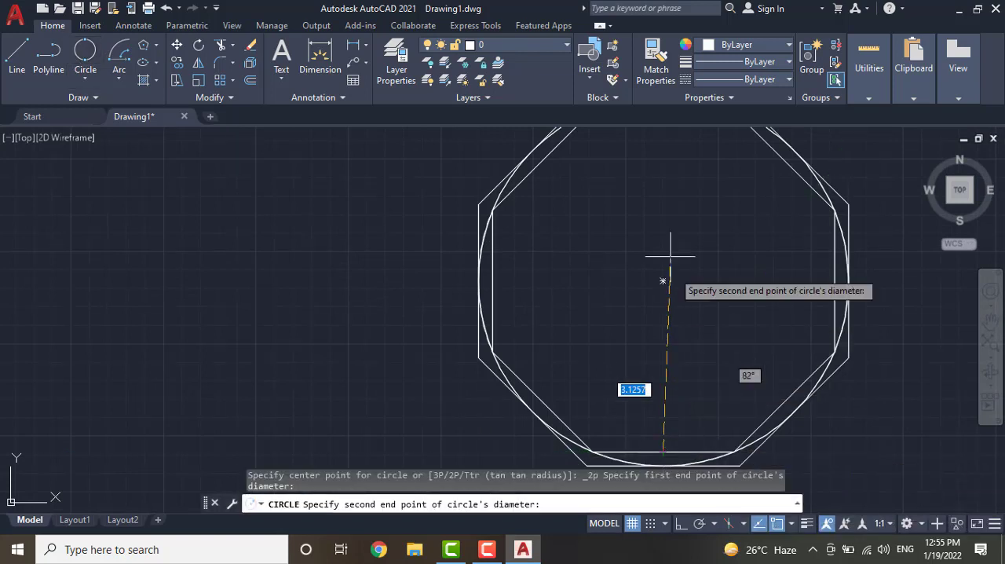
scroll(669, 146, "down", 5)
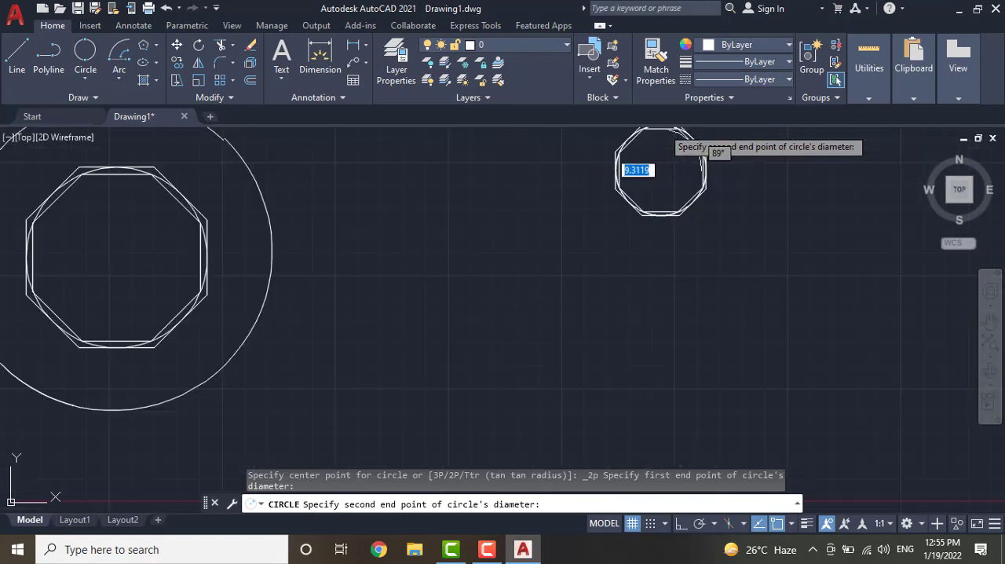
left_click(662, 128)
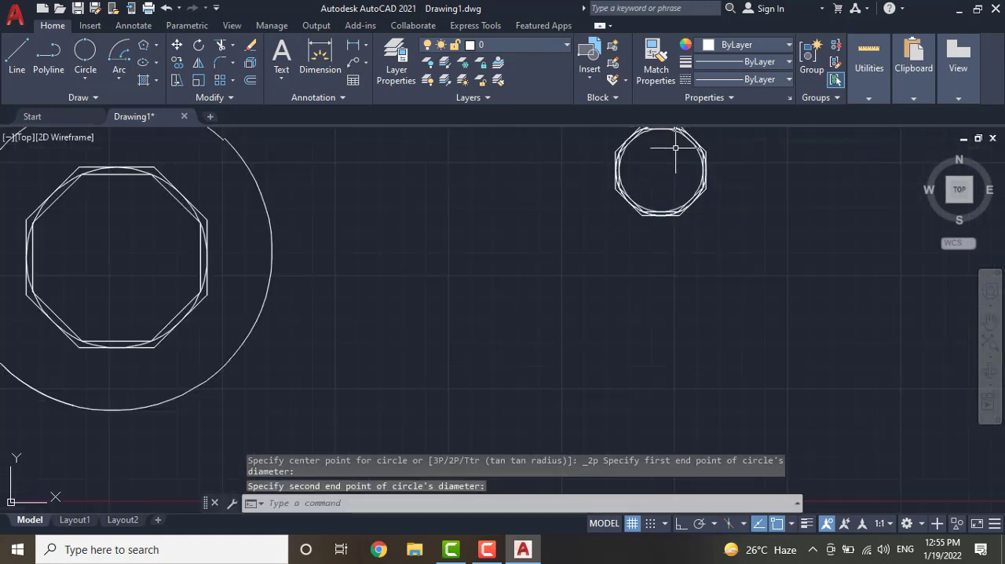
scroll(675, 148, "up", 8)
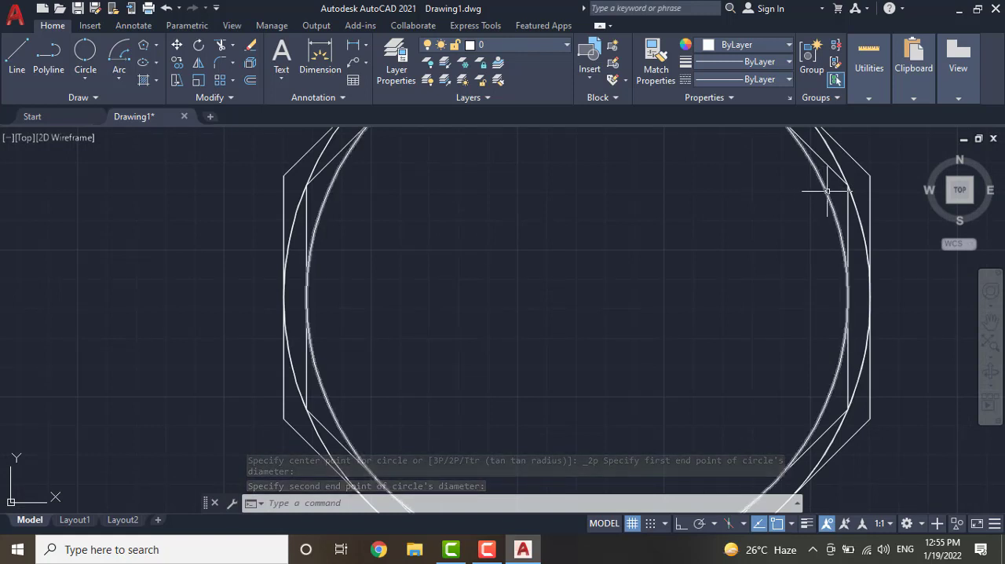
left_click(811, 169)
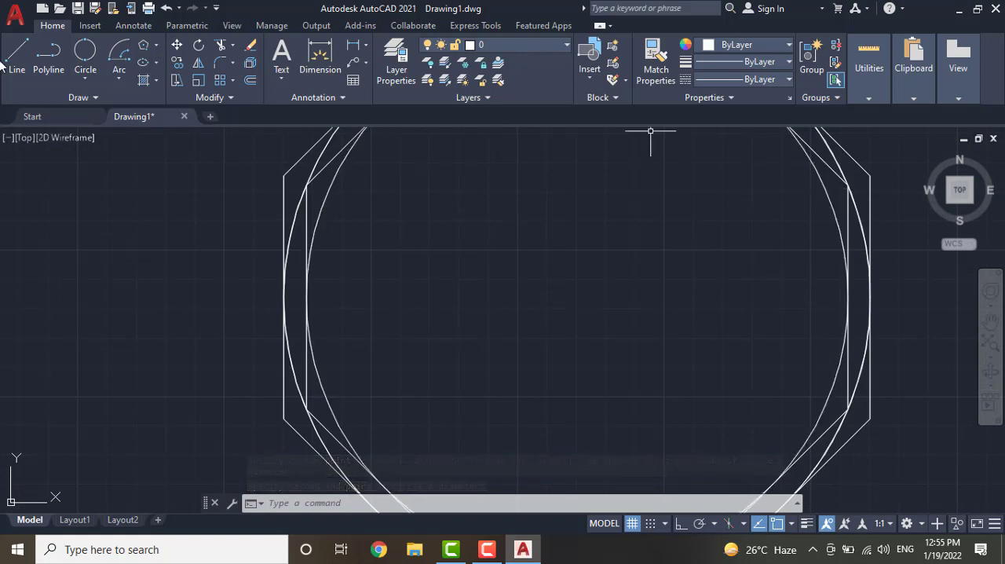
Draw a 3-Point circle between the large circle and its octagons, through points picked above, right of and below their centre
left_click(83, 77)
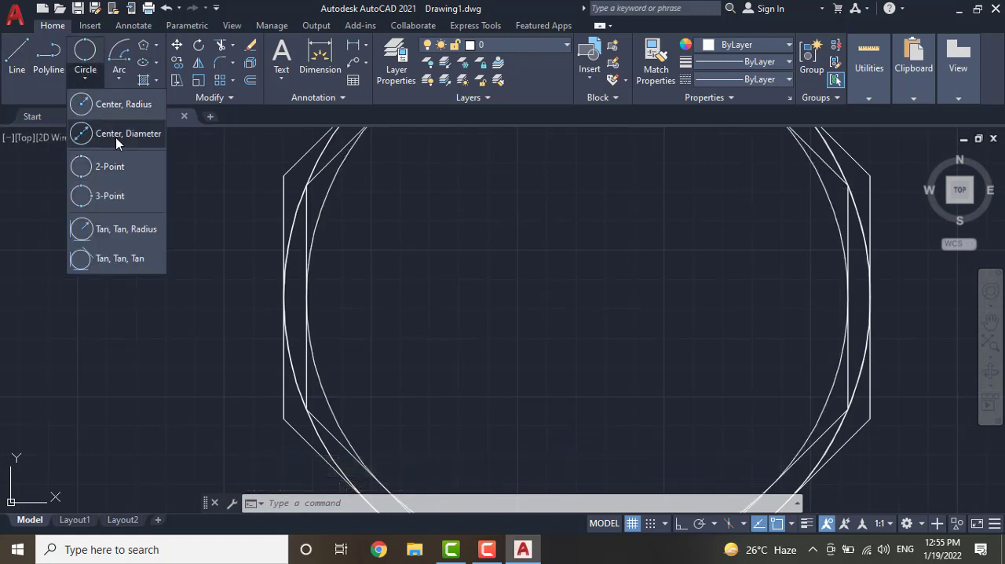
left_click(114, 197)
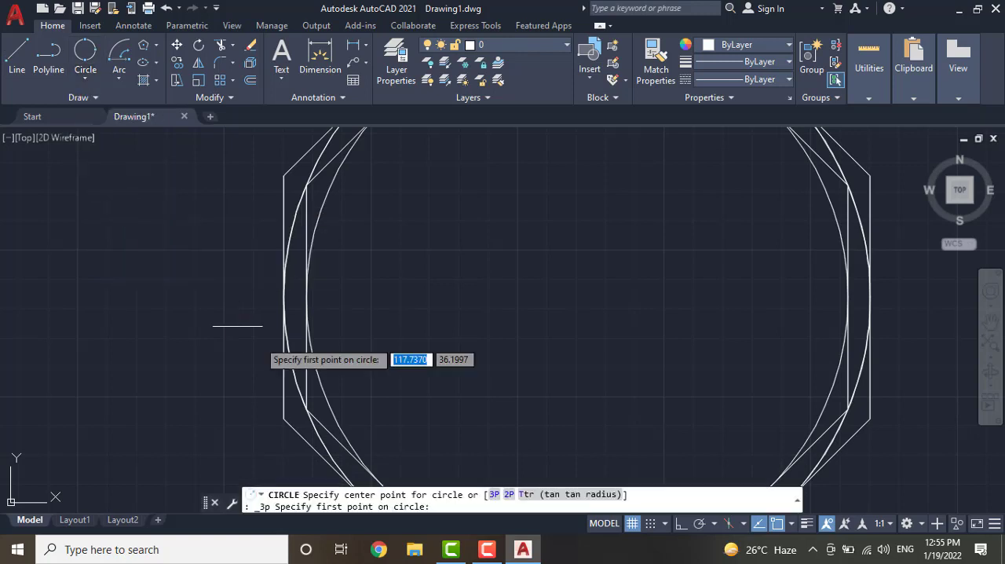
scroll(363, 332, "down", 10)
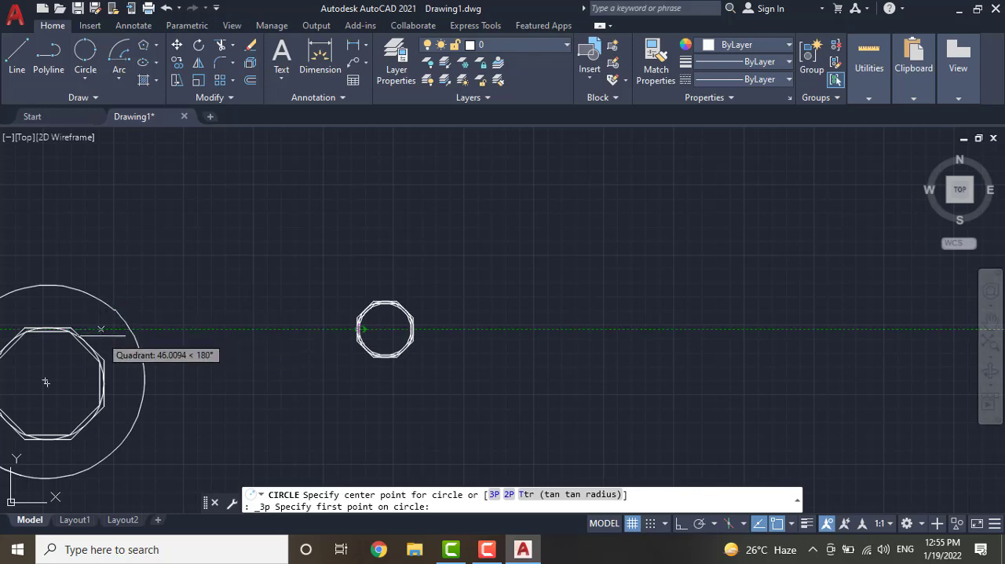
scroll(101, 336, "down", 4)
scroll(100, 336, "up", 10)
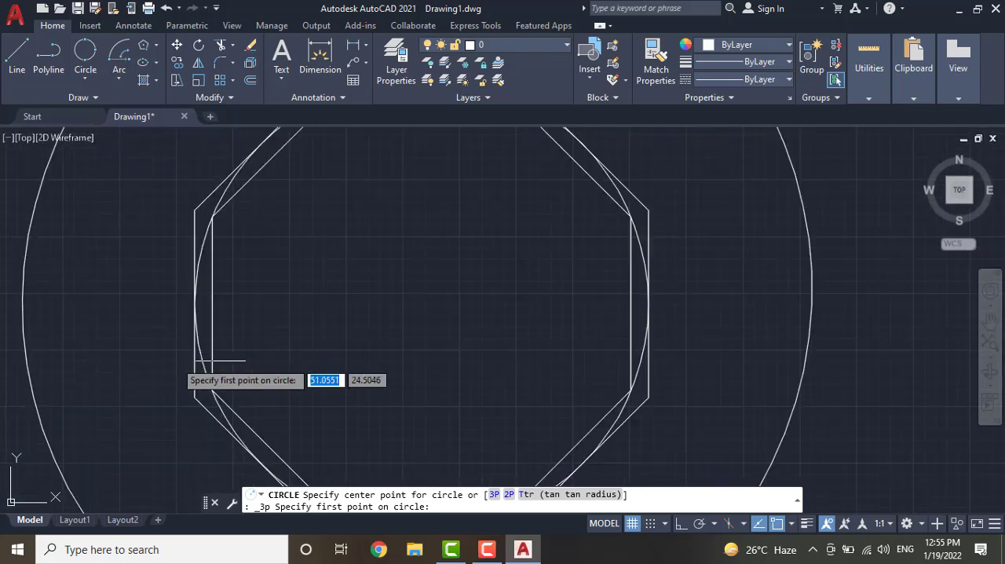
scroll(406, 340, "down", 6)
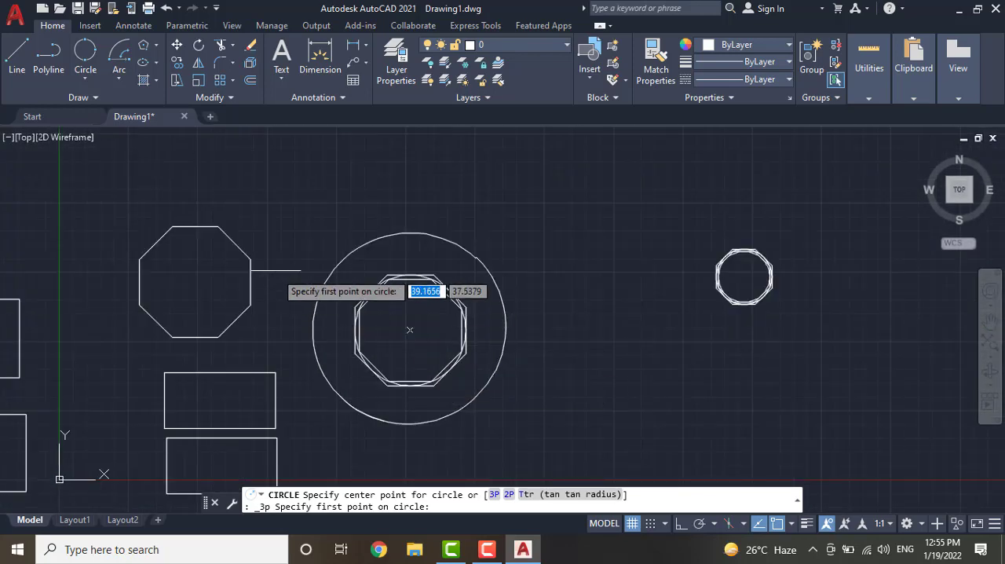
left_click(409, 252)
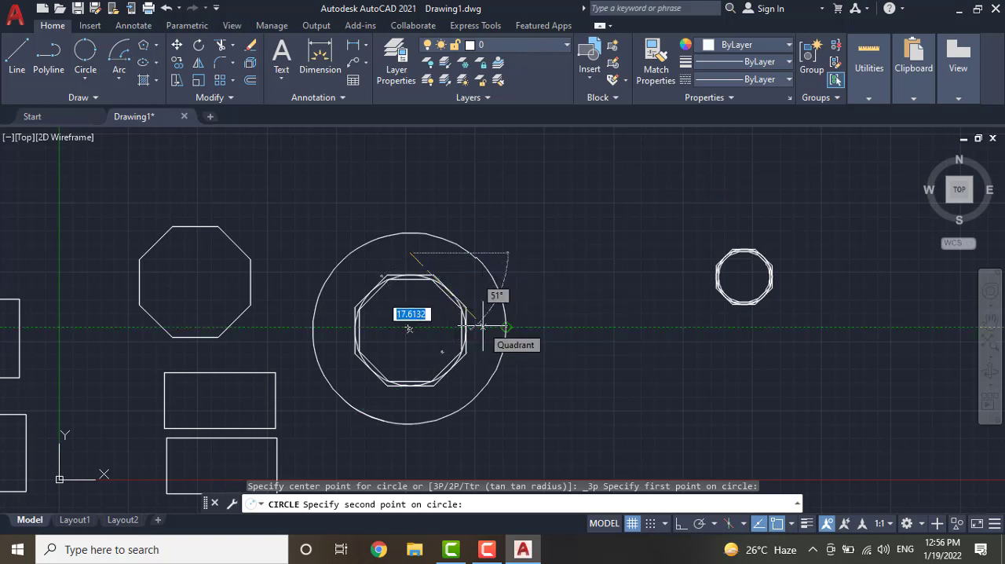
left_click(485, 327)
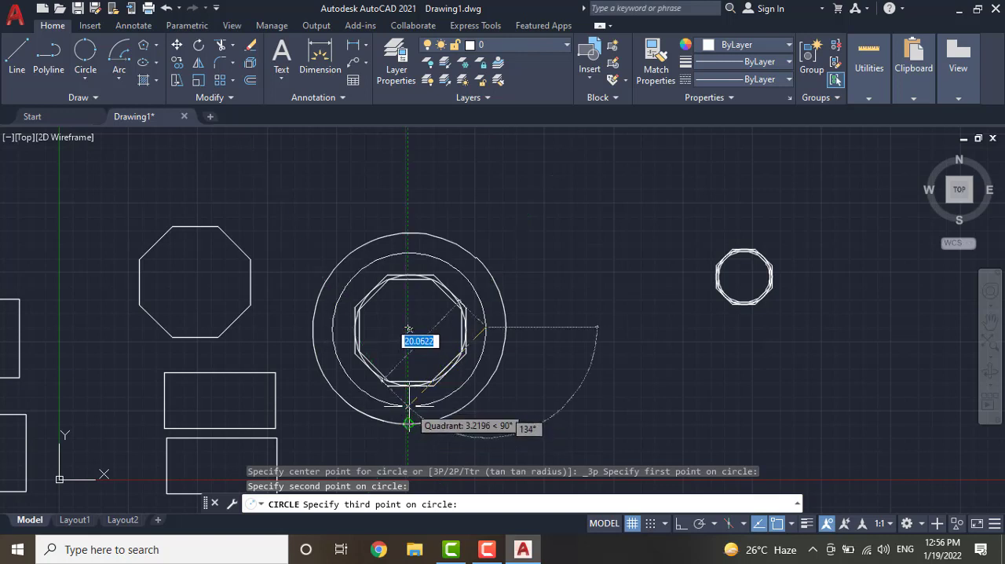
left_click(409, 424)
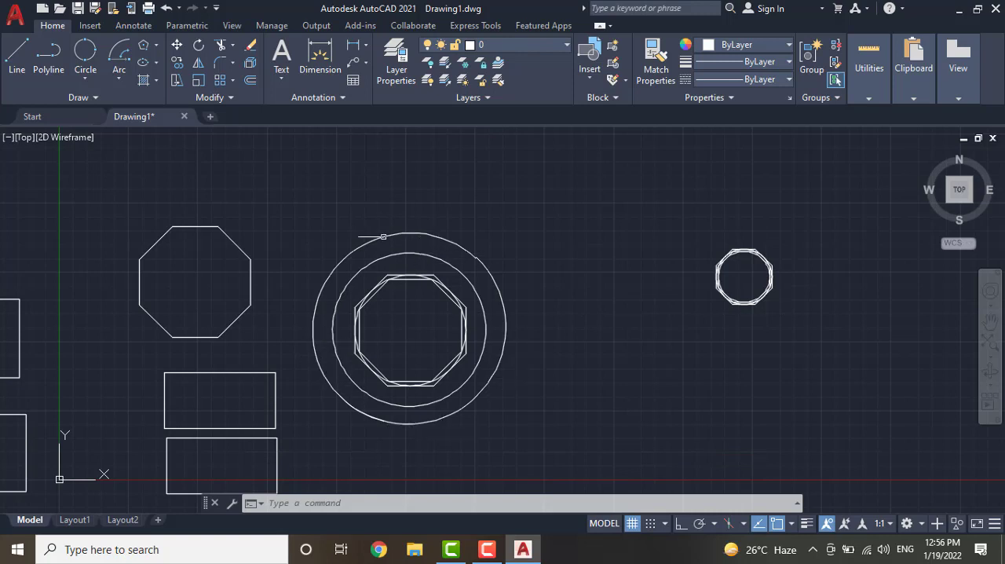
left_click(79, 55)
left_click(96, 69)
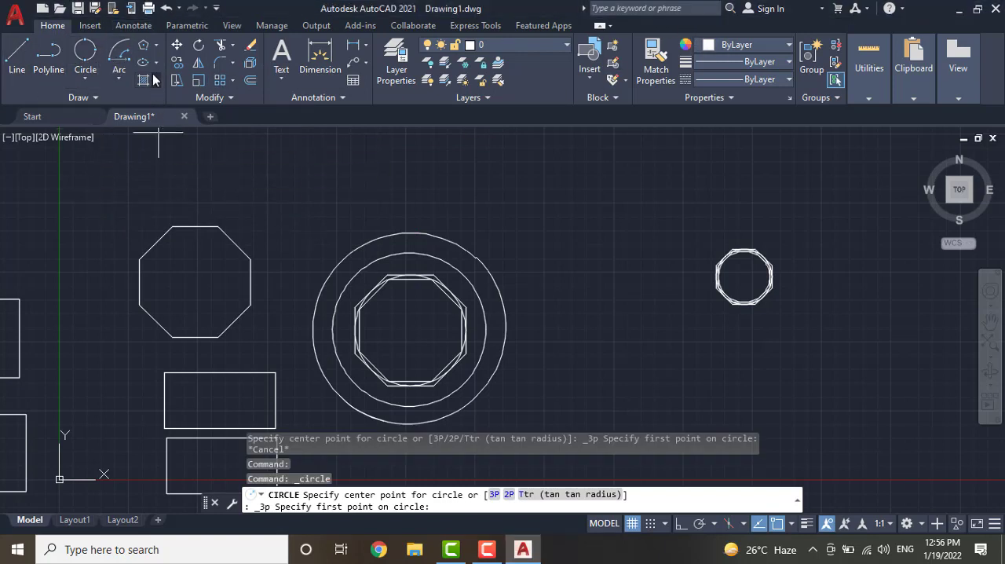
left_click(122, 55)
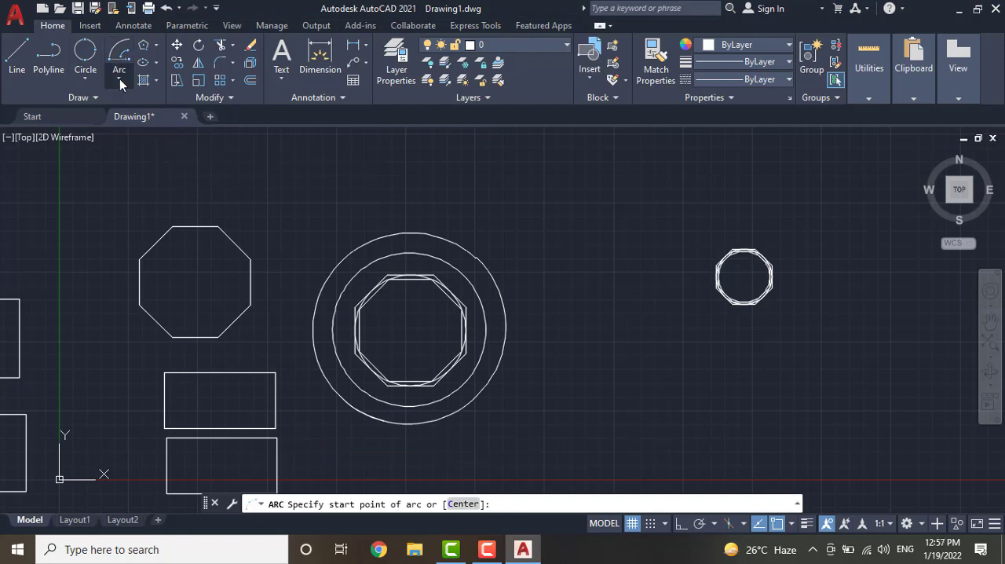
left_click(119, 78)
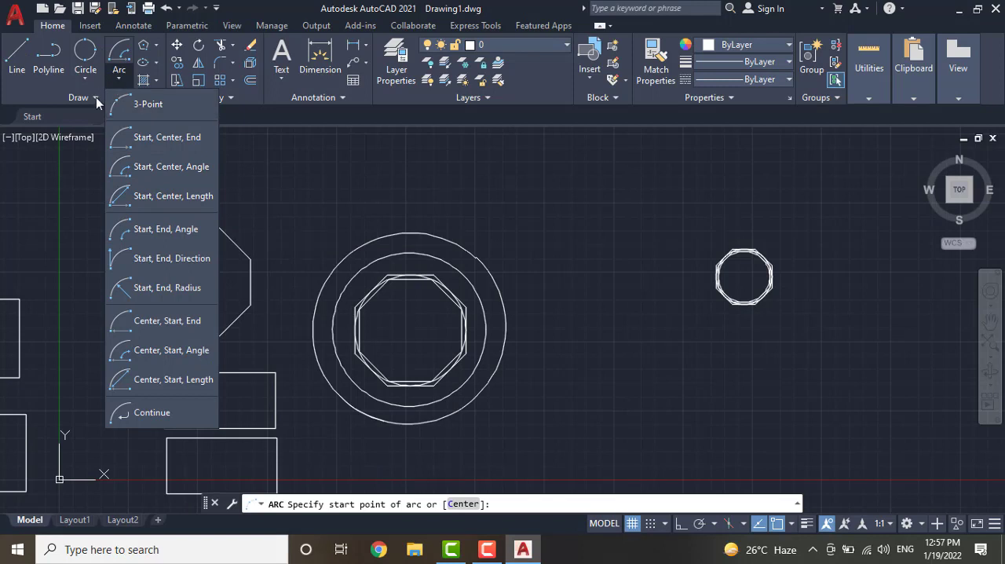
Draw a Center ellipse between the large and small circles with a first half-axis of 12, picking the other axis distance freehand
left_click(157, 45)
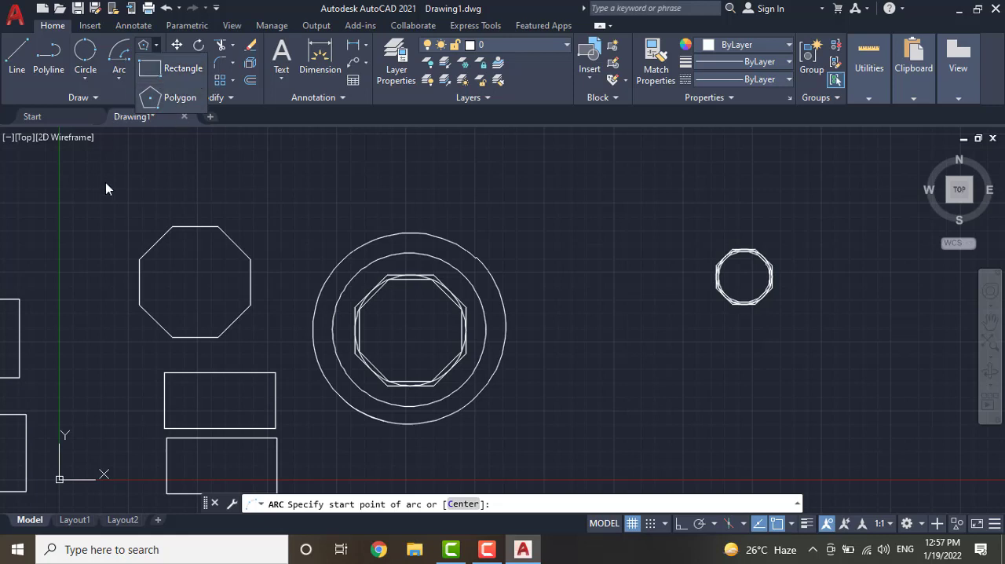
left_click(155, 62)
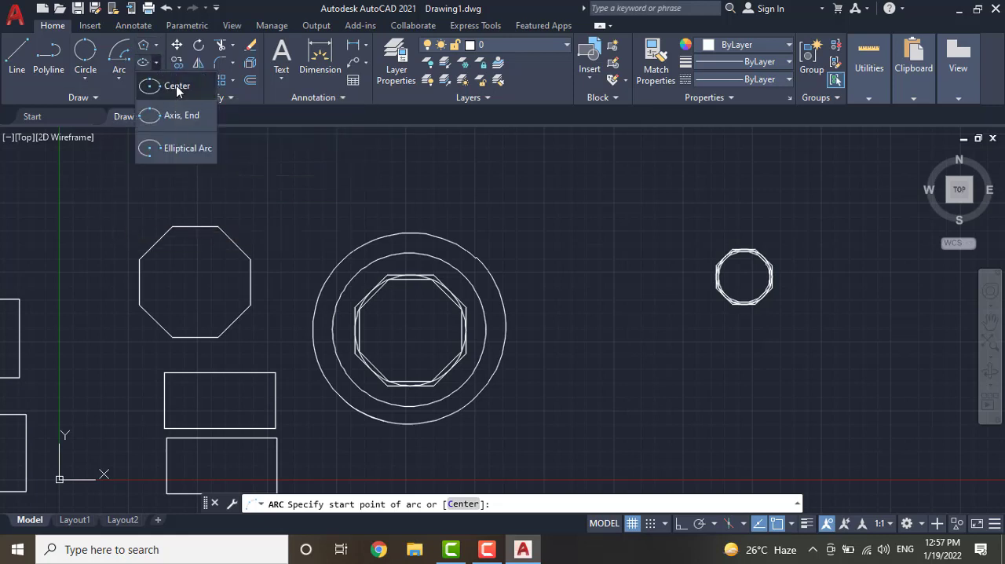
left_click(176, 86)
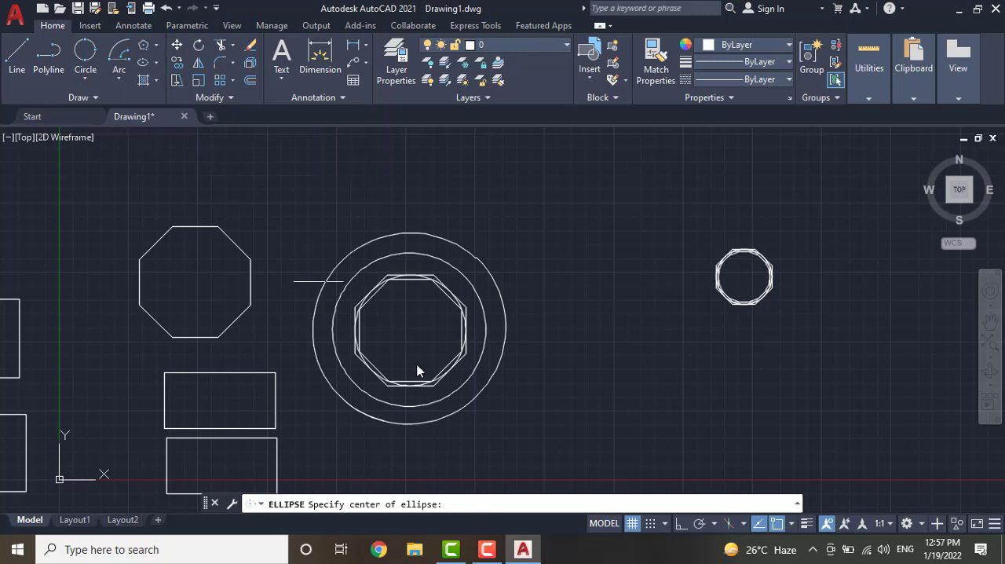
left_click(588, 237)
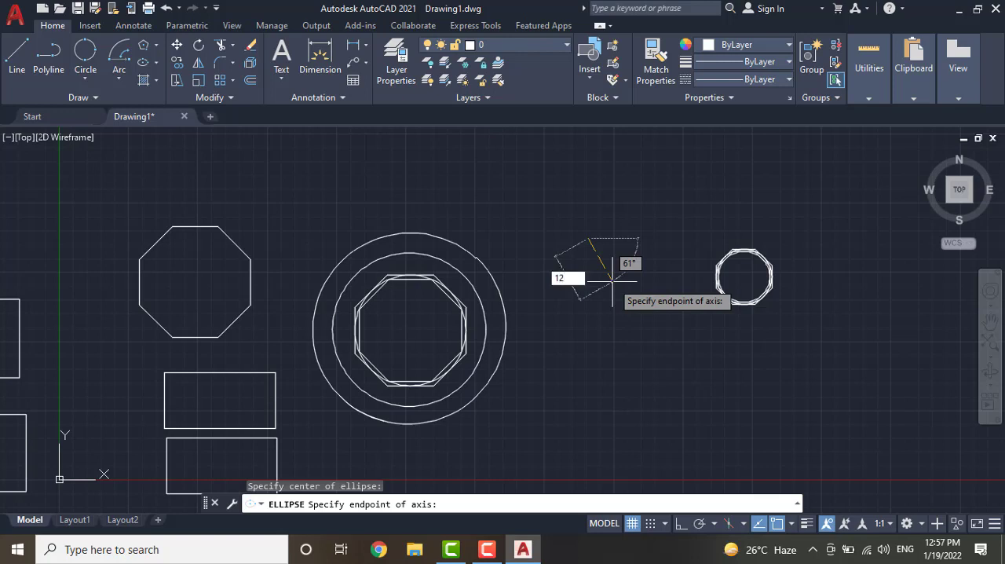
key("Return")
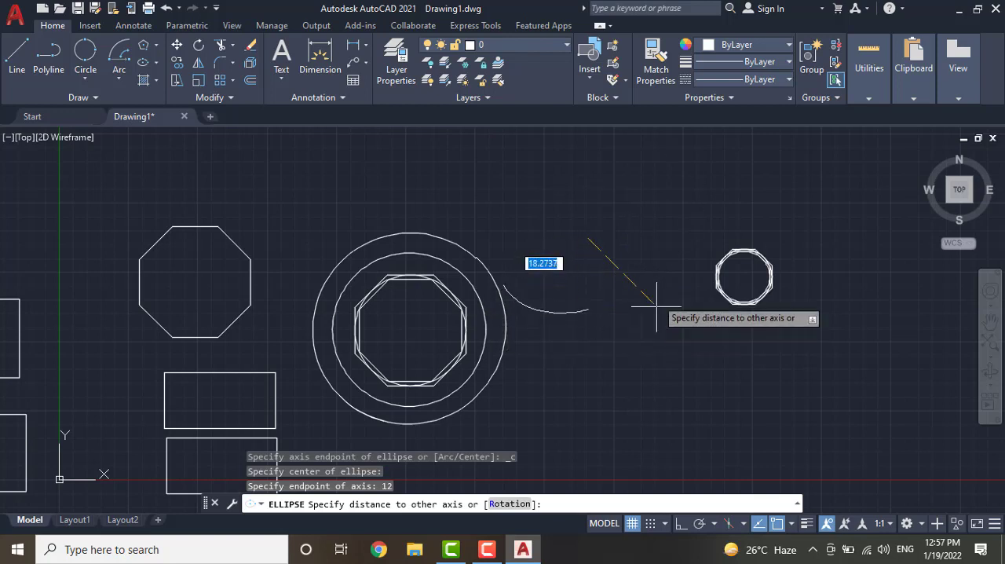
left_click(582, 283)
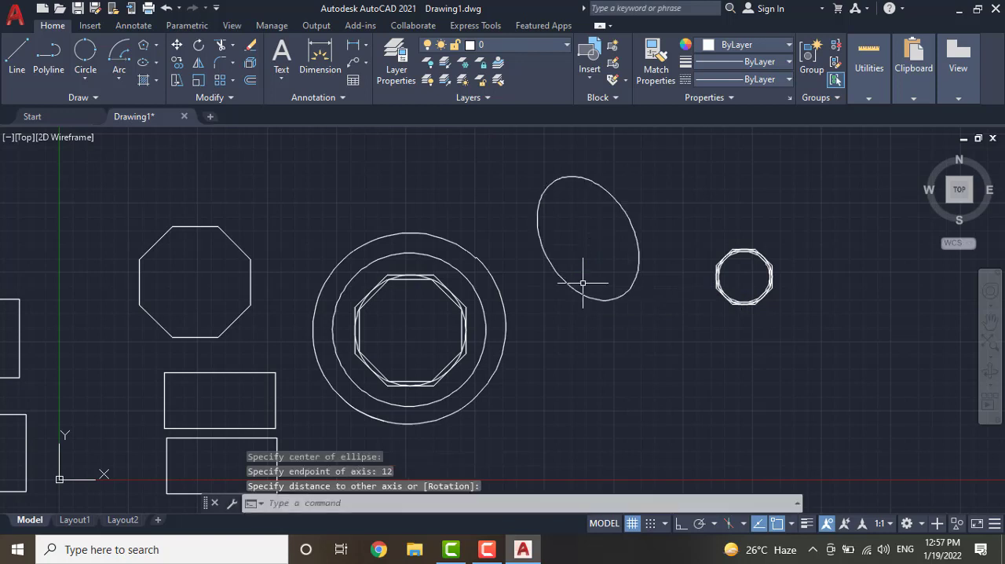
Start a hatch and fill the interior of the large inscribed octagon by picking a point inside it
left_click(156, 81)
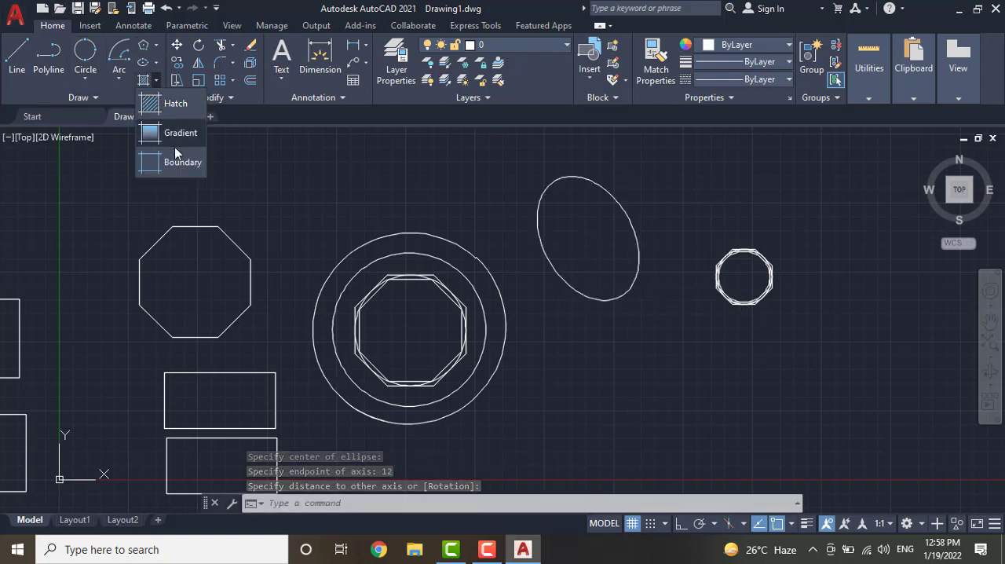
left_click(177, 104)
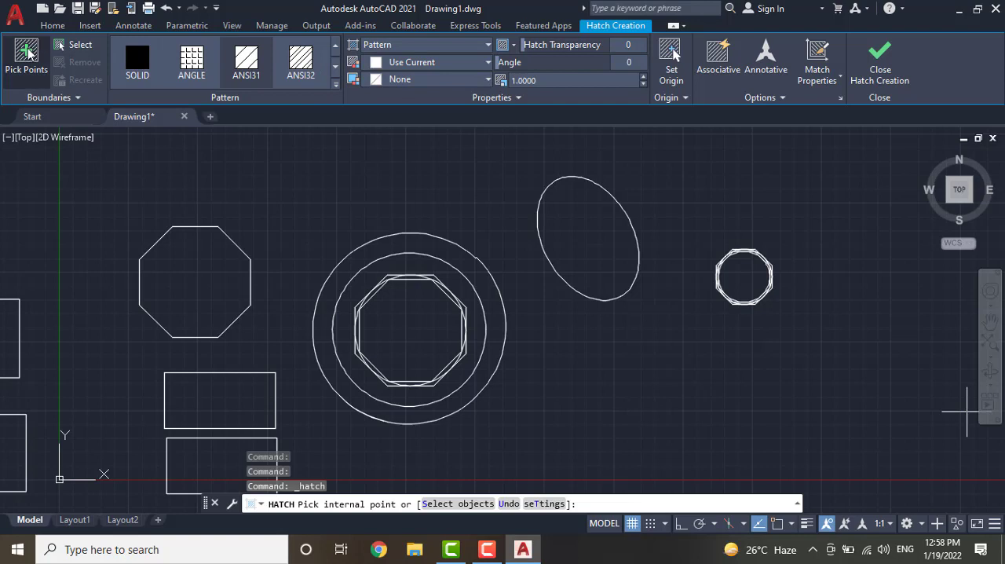
left_click(25, 51)
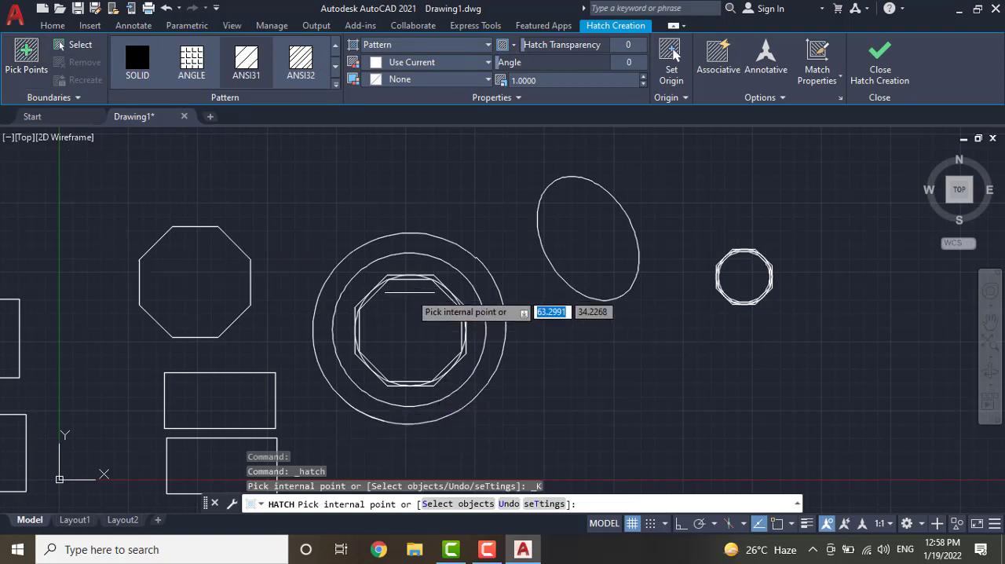
left_click(416, 310)
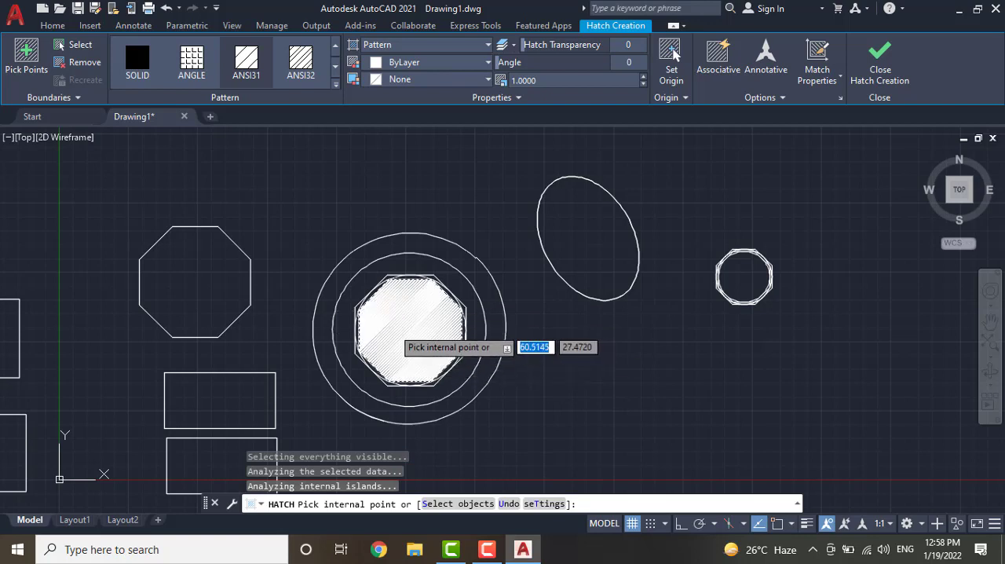
Set the octagon's hatch type to Pattern and its hatch pattern to AR-BRELM
left_click(303, 62)
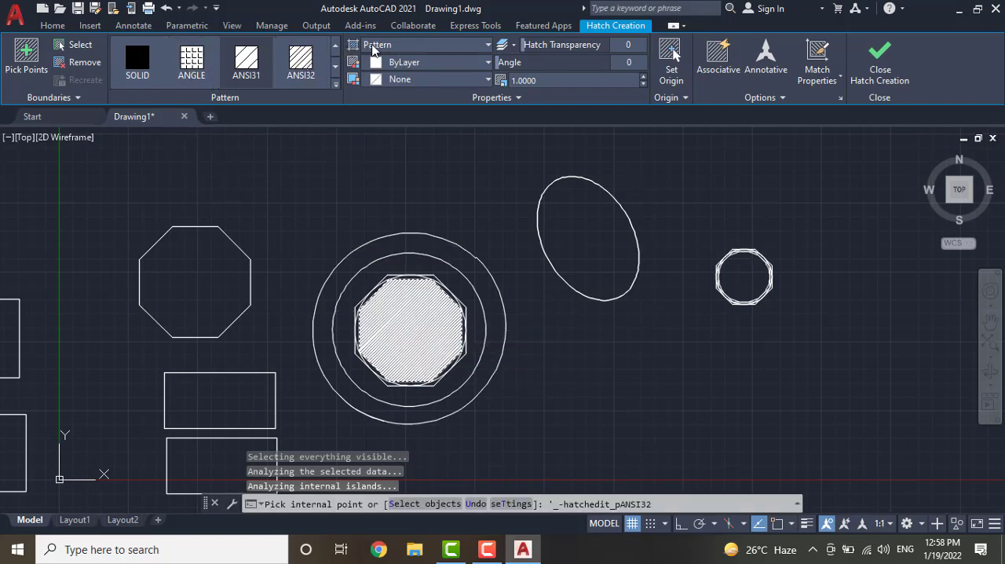
left_click(374, 49)
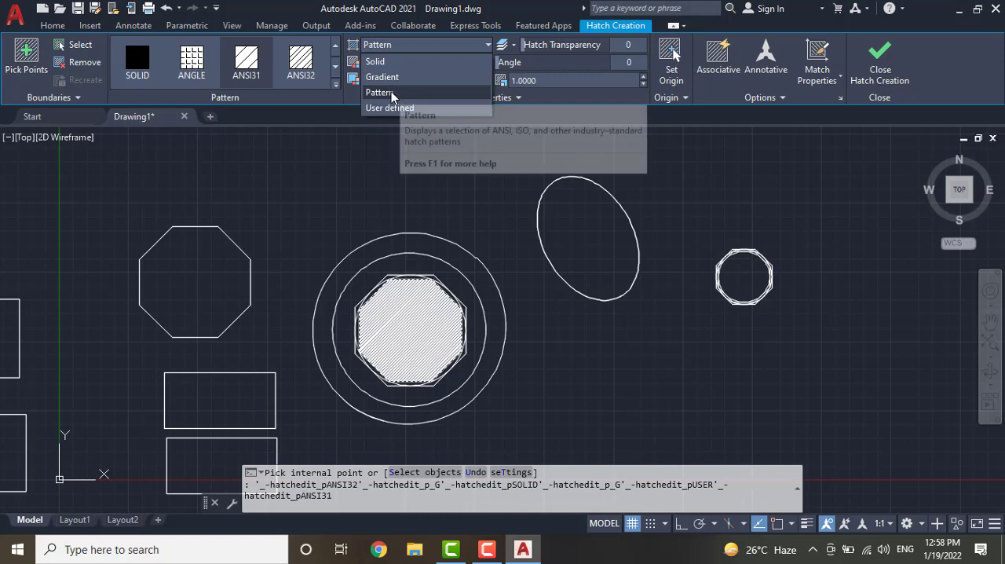
left_click(392, 93)
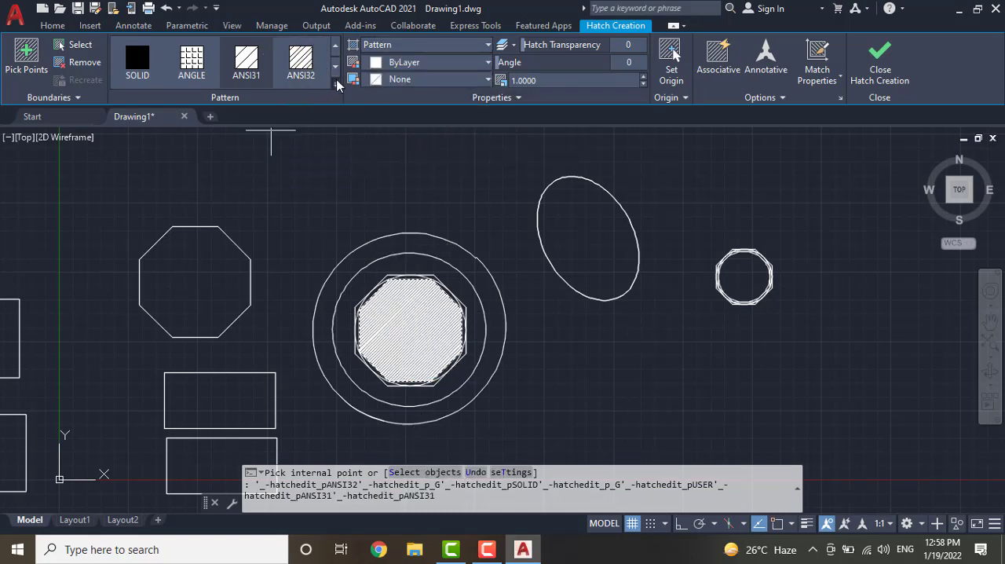
left_click(335, 86)
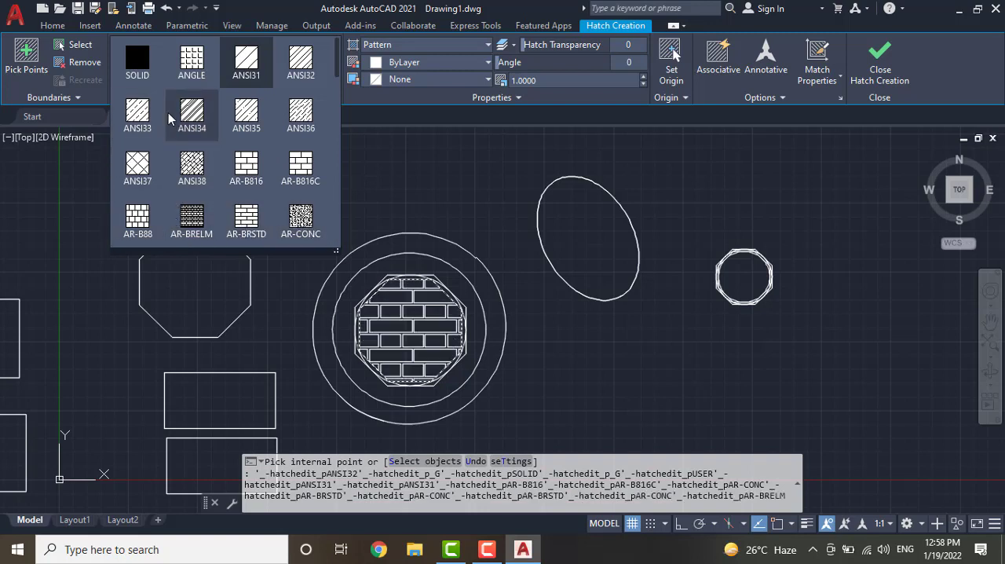
left_click(188, 235)
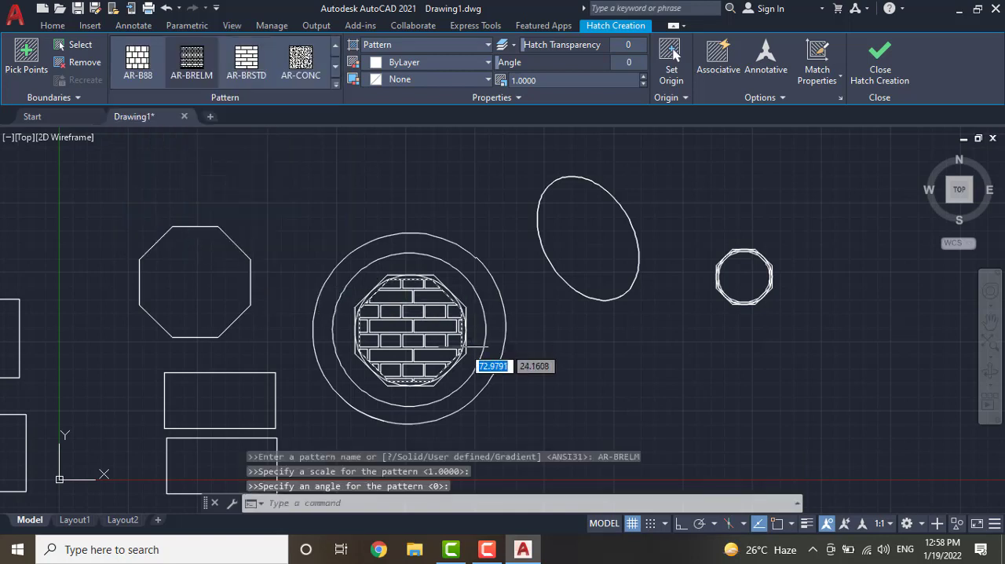
Set the hatch colour to Cyan and the hatch background colour to Magenta
left_click(379, 65)
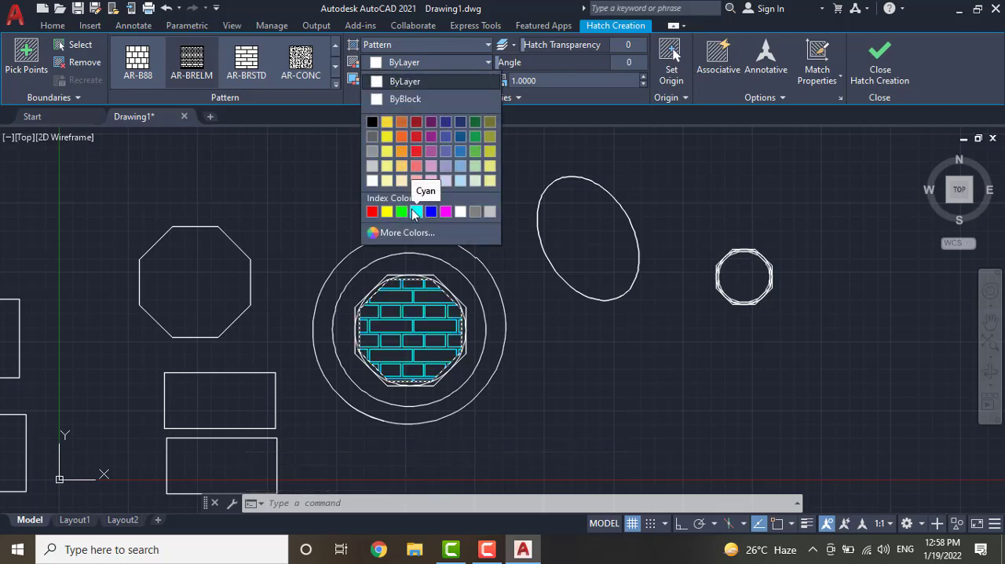
left_click(415, 212)
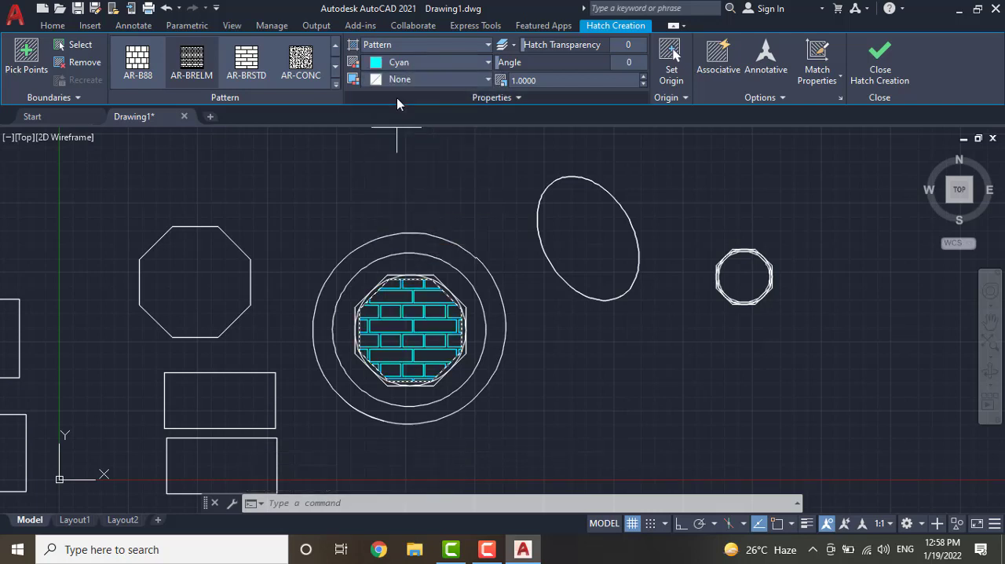
left_click(486, 79)
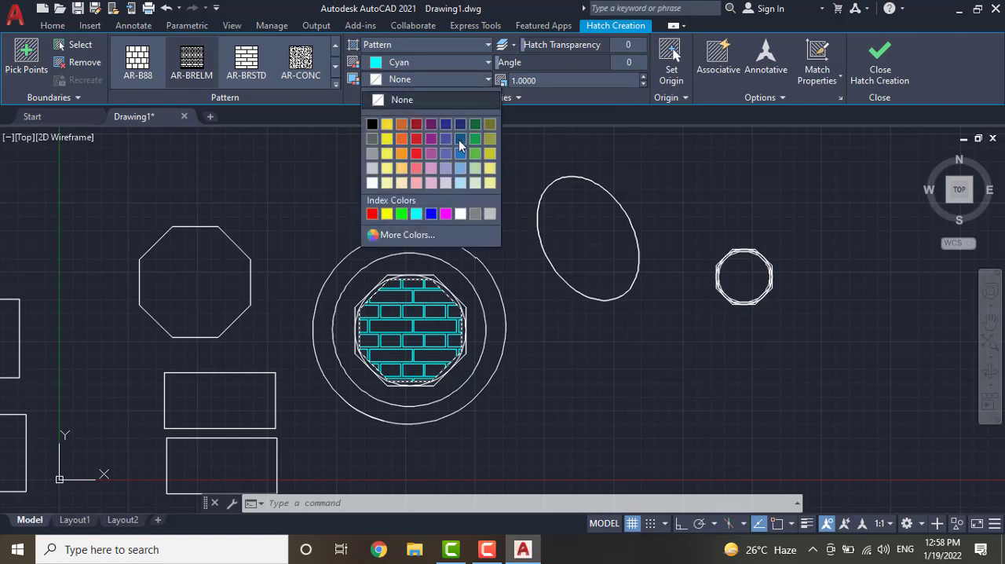
left_click(445, 213)
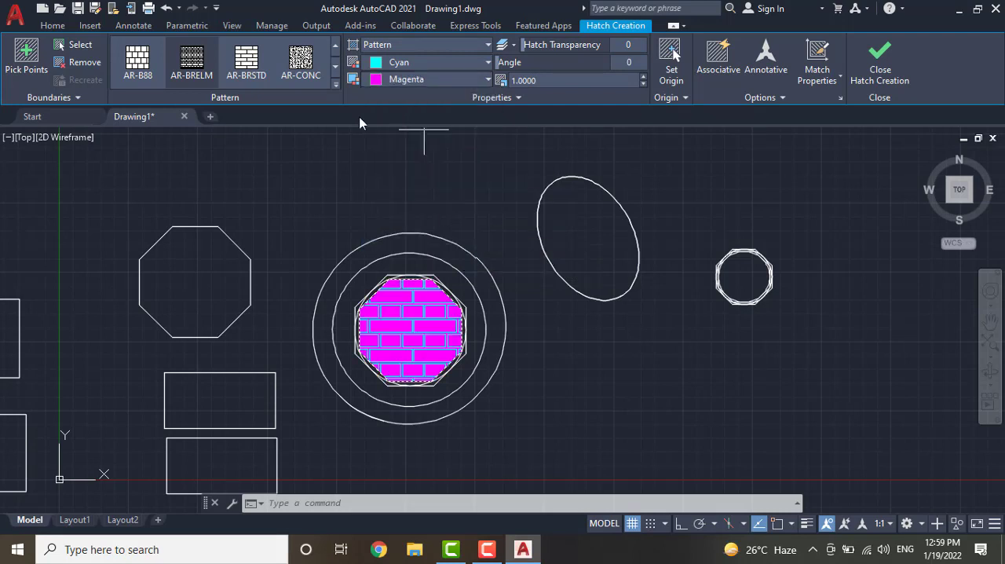
Try to hatch the open area beside the large circle, and leave the hatch command
left_click(194, 63)
left_click(300, 63)
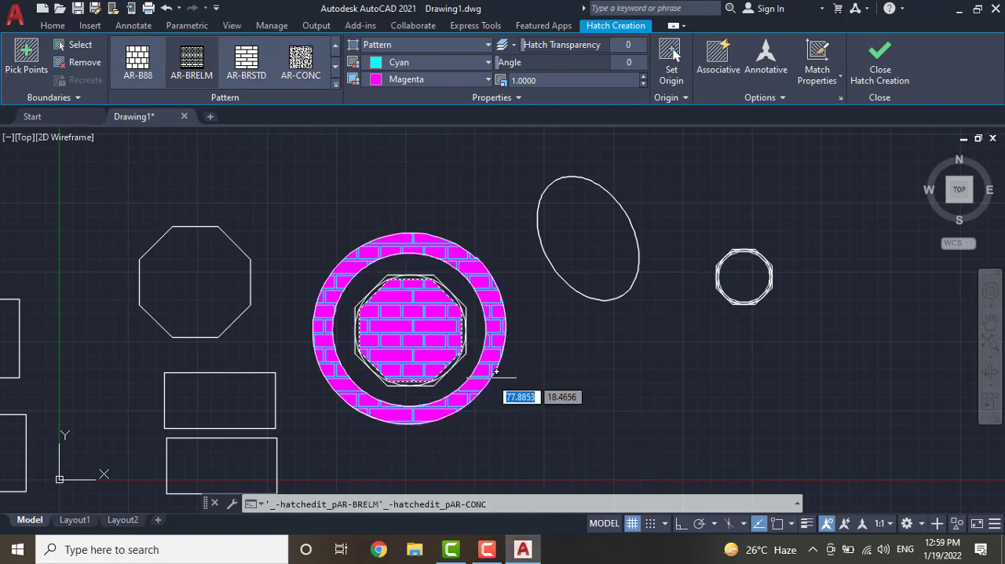
left_click(558, 368)
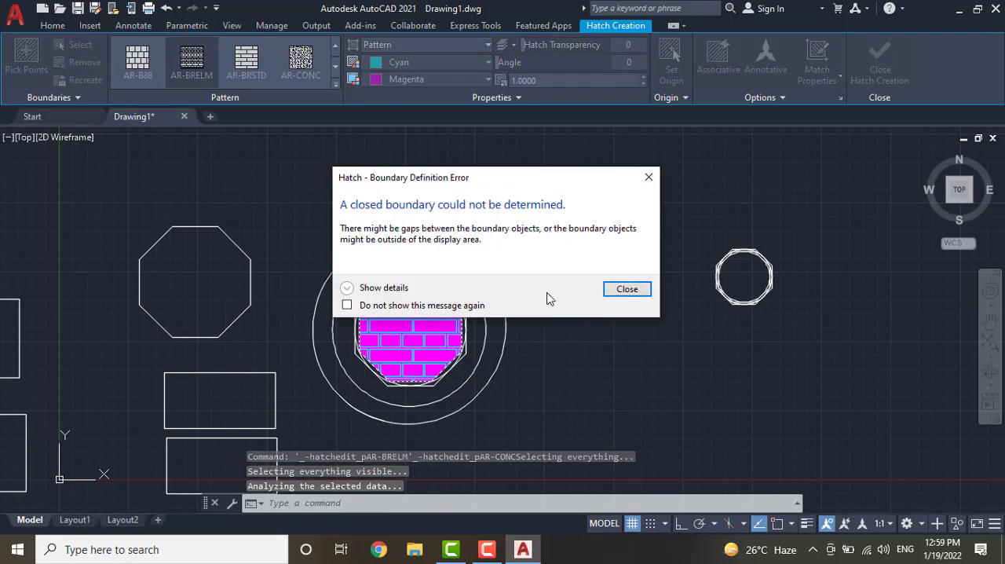
left_click(649, 178)
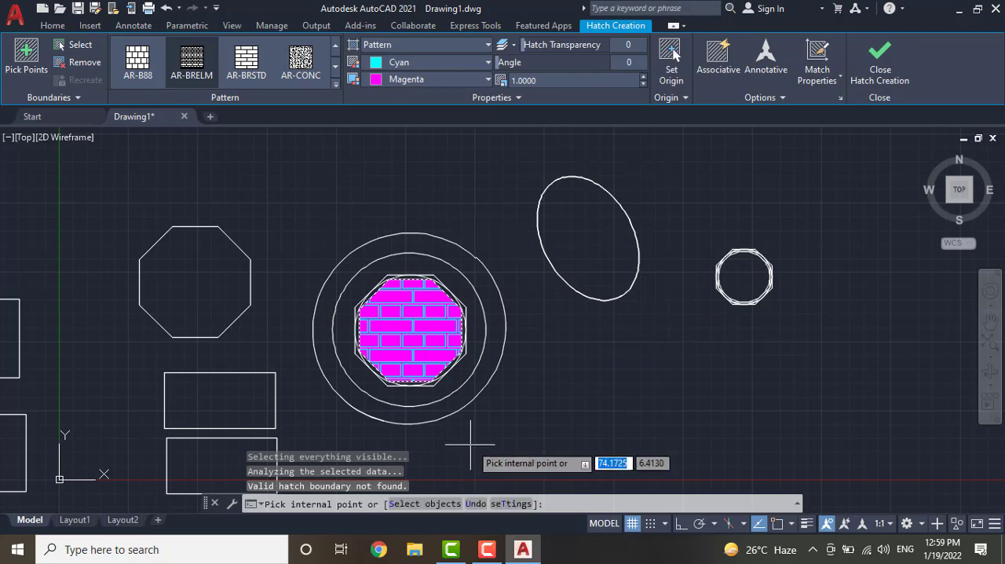
key("Escape")
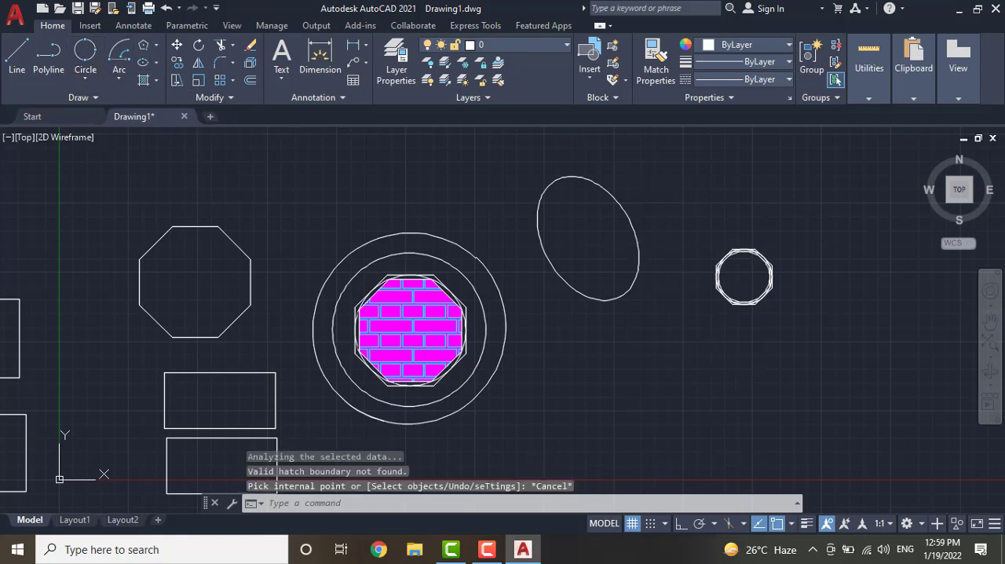
Try selecting the ellipse with crossing and window lassos, clearing the selection each time
mouse_move(692, 156)
left_mouse_down()
mouse_move(648, 168)
mouse_move(545, 285)
mouse_move(540, 312)
mouse_move(579, 314)
left_mouse_up()
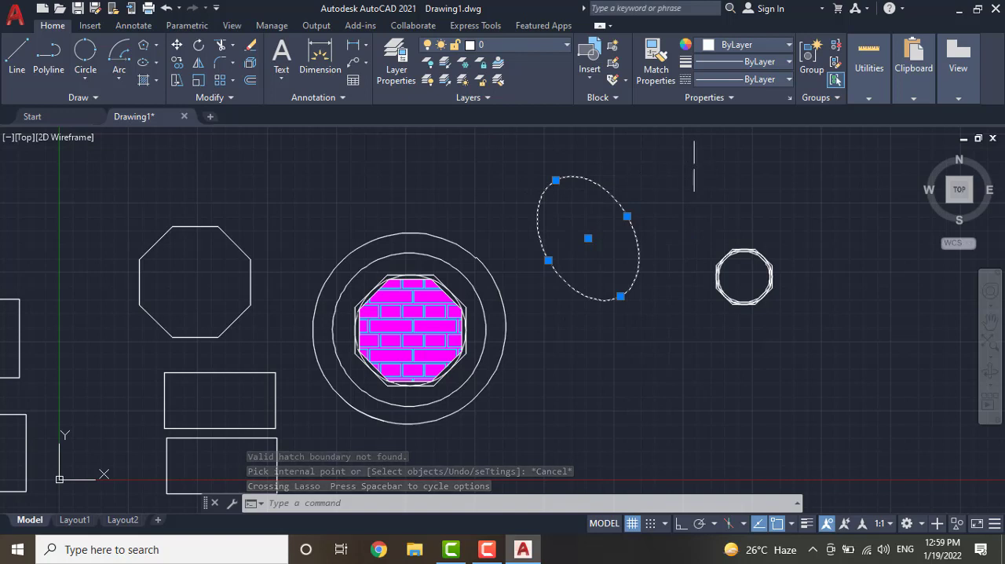
key("Escape")
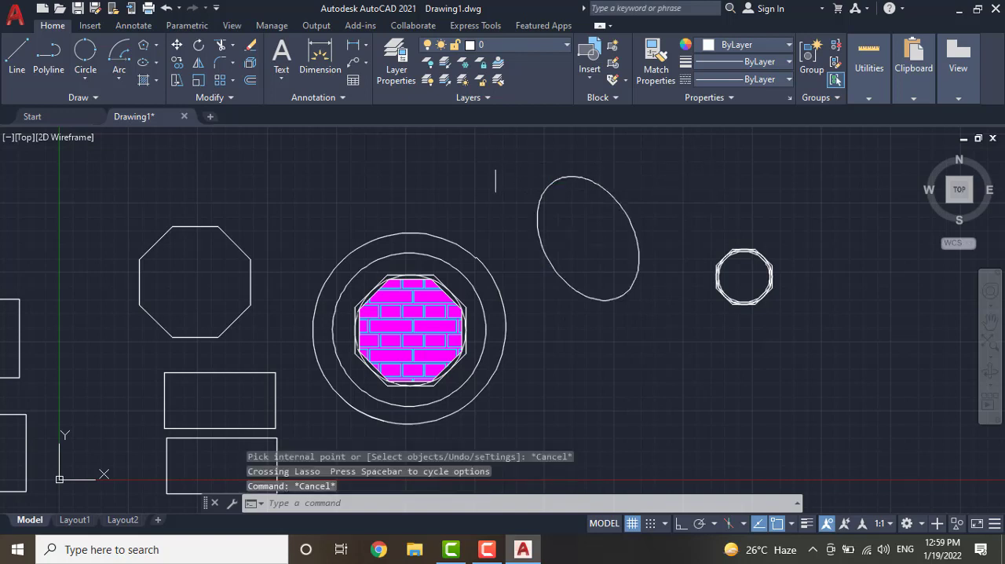
left_click_drag(469, 149, 681, 264)
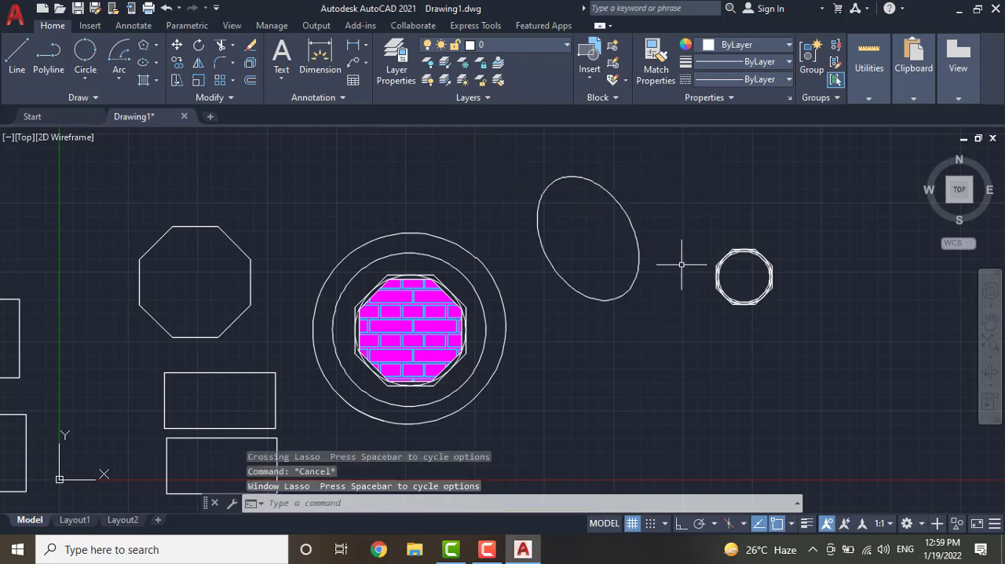
mouse_move(488, 155)
left_mouse_down()
mouse_move(615, 227)
mouse_move(675, 286)
left_mouse_up()
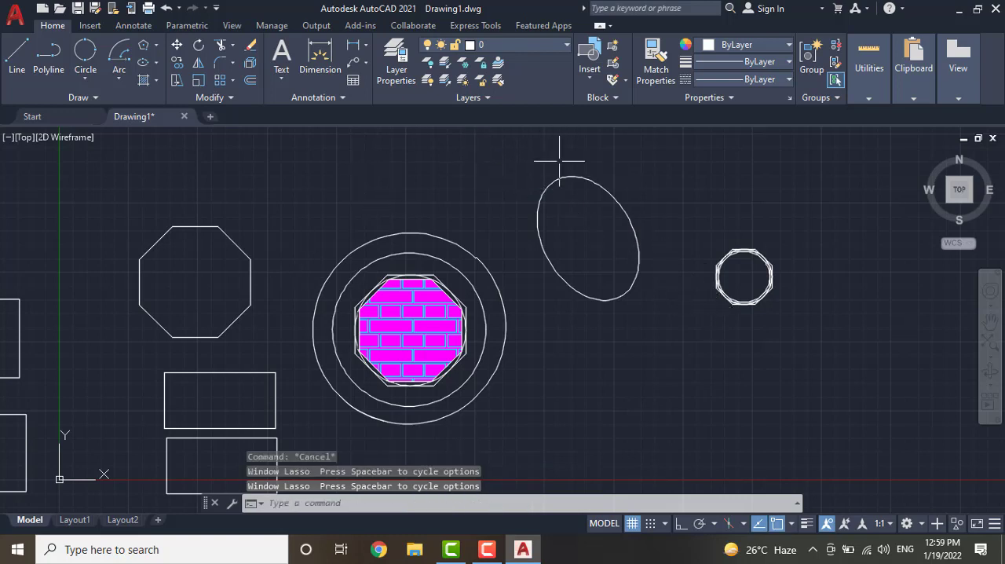
left_click_drag(726, 143, 527, 289)
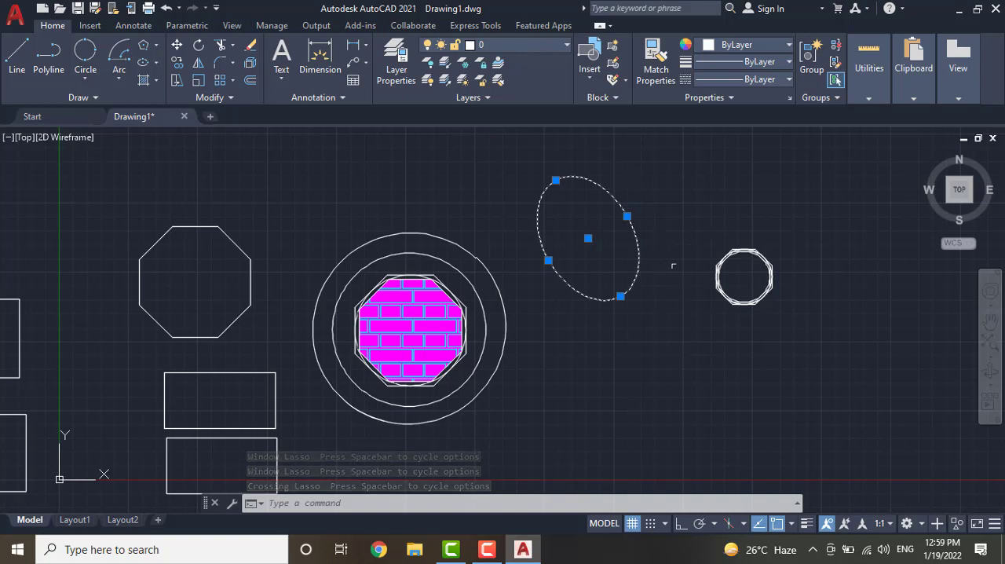
left_click(673, 266)
key("Escape")
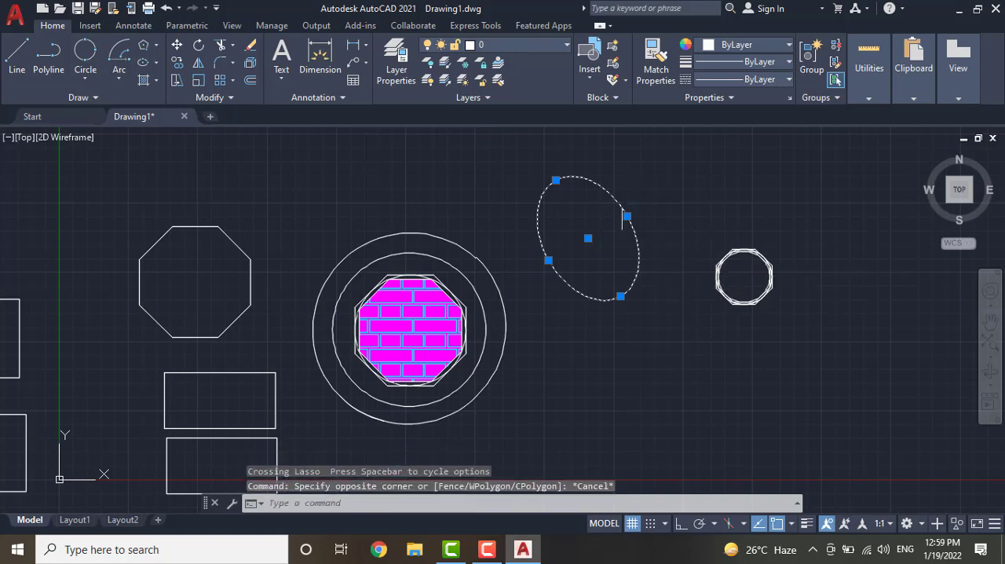
key("Escape")
Select the ellipse with a window lasso and erase it
mouse_move(495, 150)
left_mouse_down()
mouse_move(579, 217)
mouse_move(633, 336)
mouse_move(581, 404)
mouse_move(539, 422)
left_mouse_up()
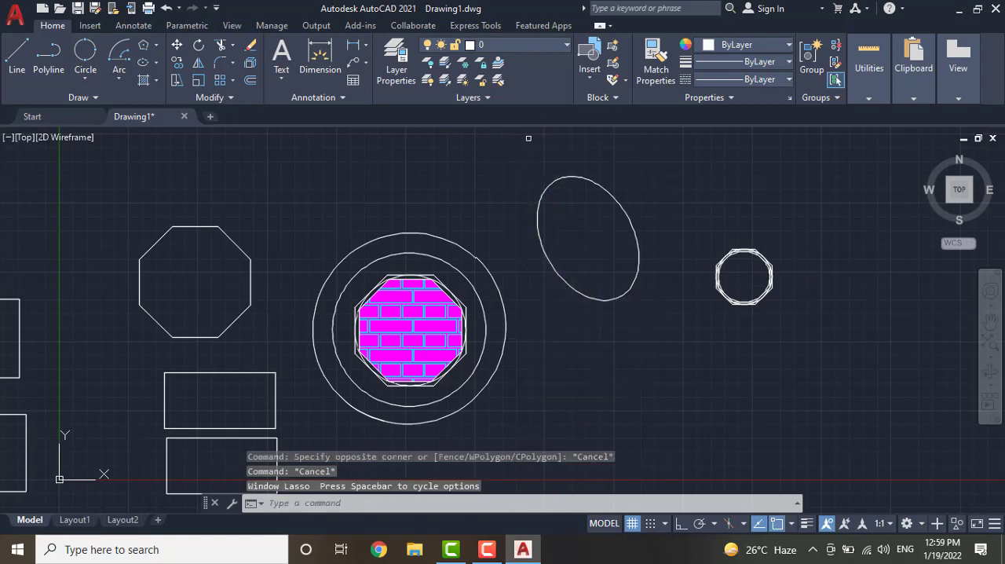
mouse_move(528, 137)
left_mouse_down()
mouse_move(635, 211)
mouse_move(628, 352)
mouse_move(541, 424)
left_mouse_up()
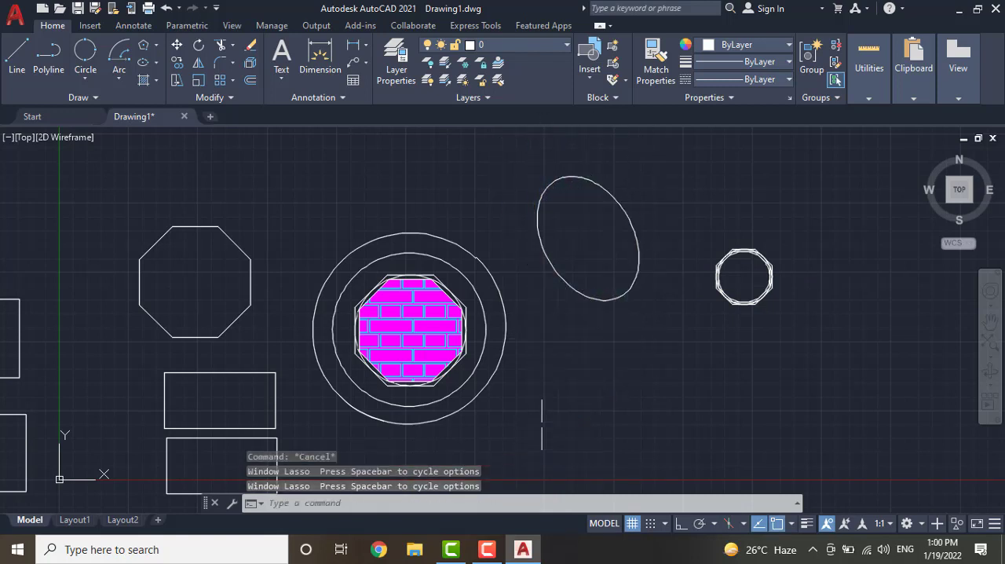
mouse_move(521, 138)
left_mouse_down()
mouse_move(605, 161)
mouse_move(680, 238)
mouse_move(628, 349)
mouse_move(535, 398)
left_mouse_up()
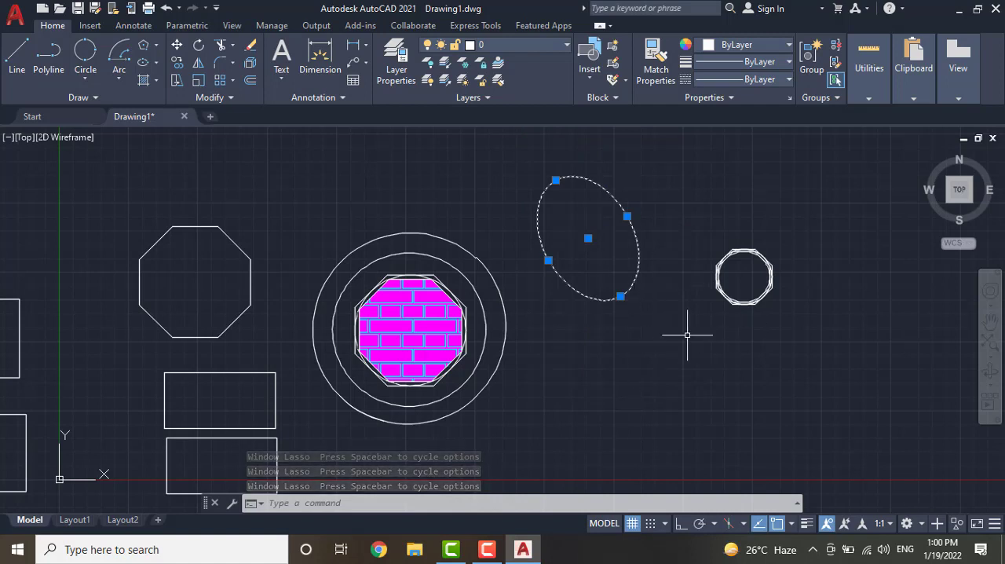
key("Delete")
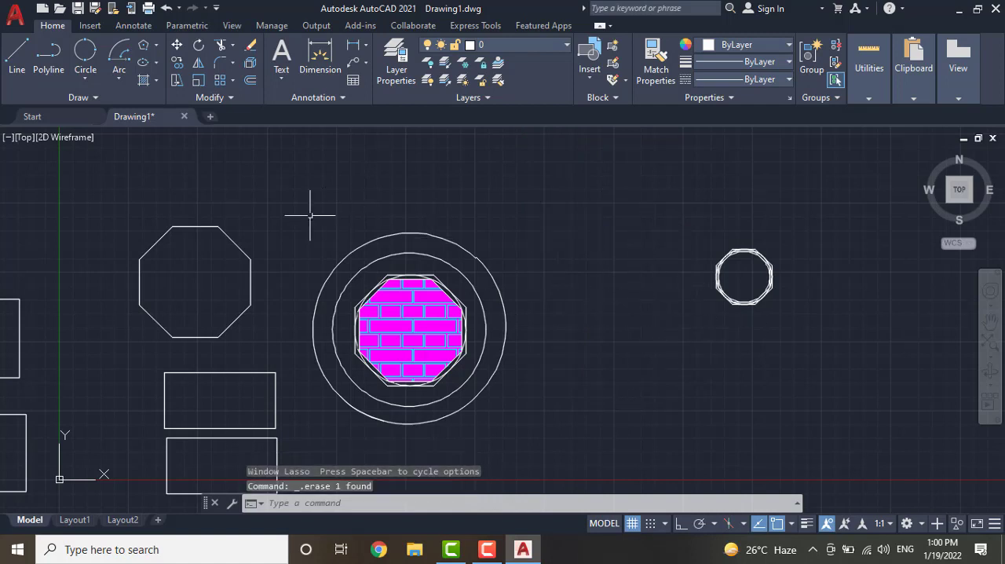
Erase the standalone octagon above the two rectangles near the large circle using a crossing lasso
left_click(310, 179)
mouse_move(310, 179)
left_mouse_down()
mouse_move(225, 265)
mouse_move(90, 325)
mouse_move(94, 337)
left_mouse_up()
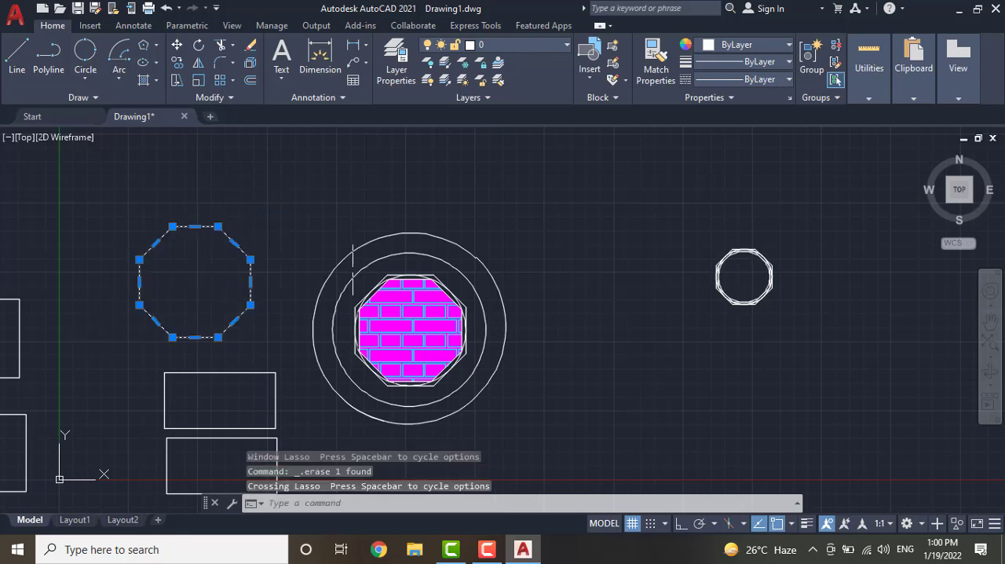
key("Delete")
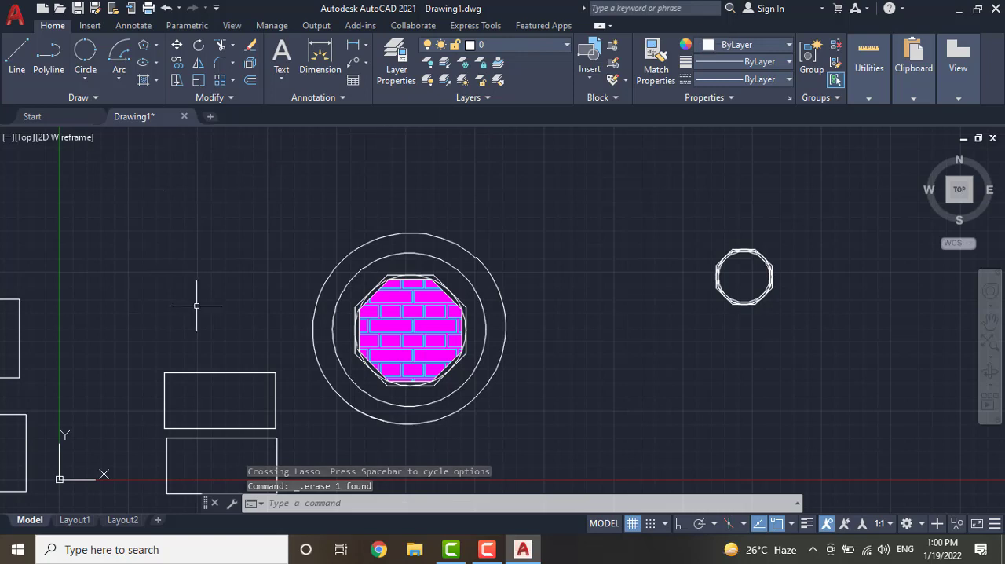
left_click(687, 31)
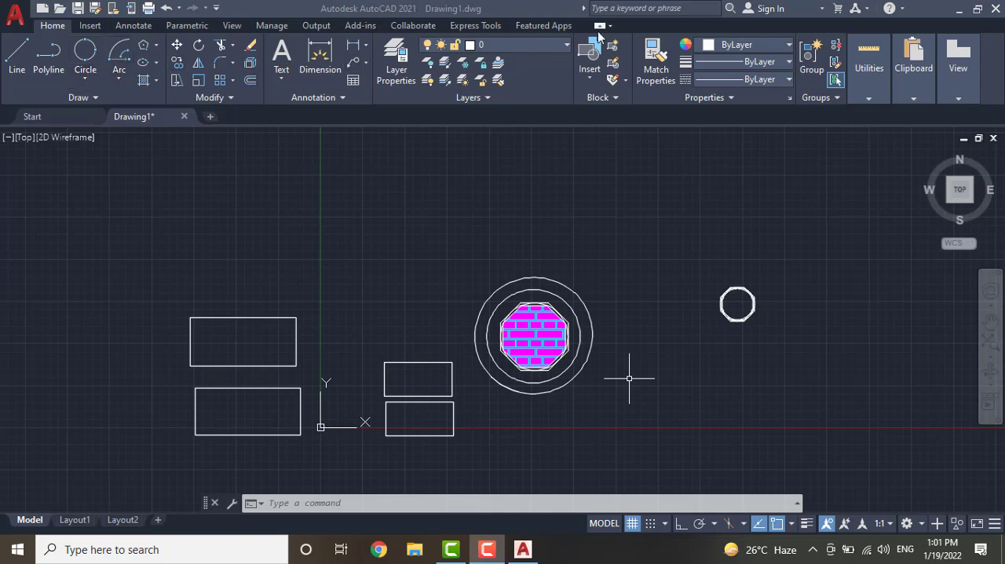
left_click(157, 46)
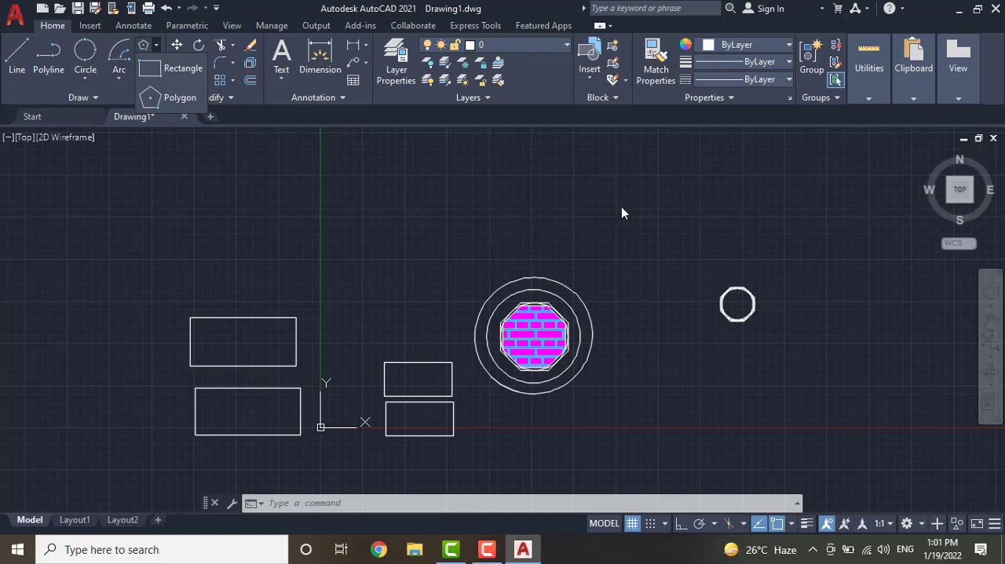
left_click(694, 285)
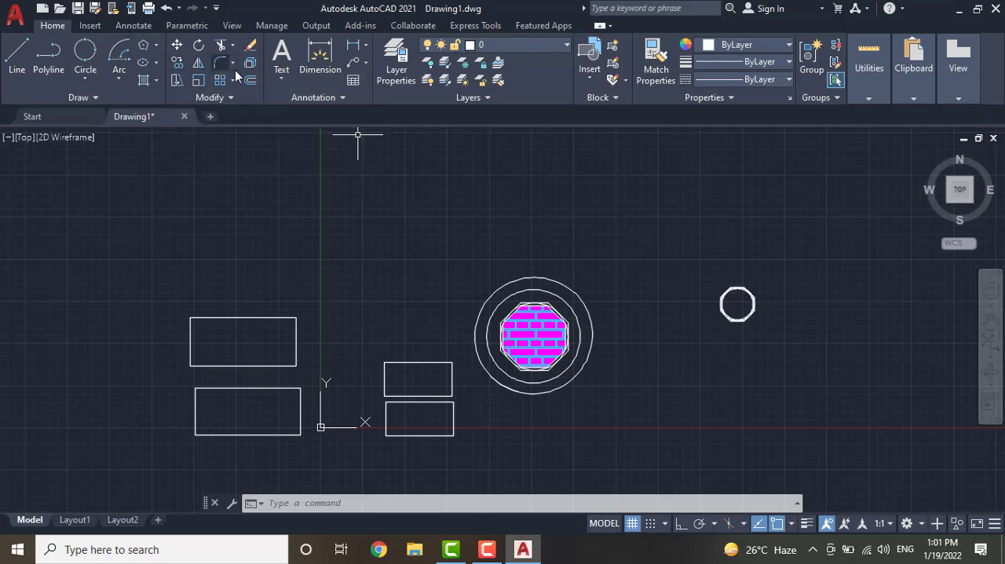
left_click(870, 59)
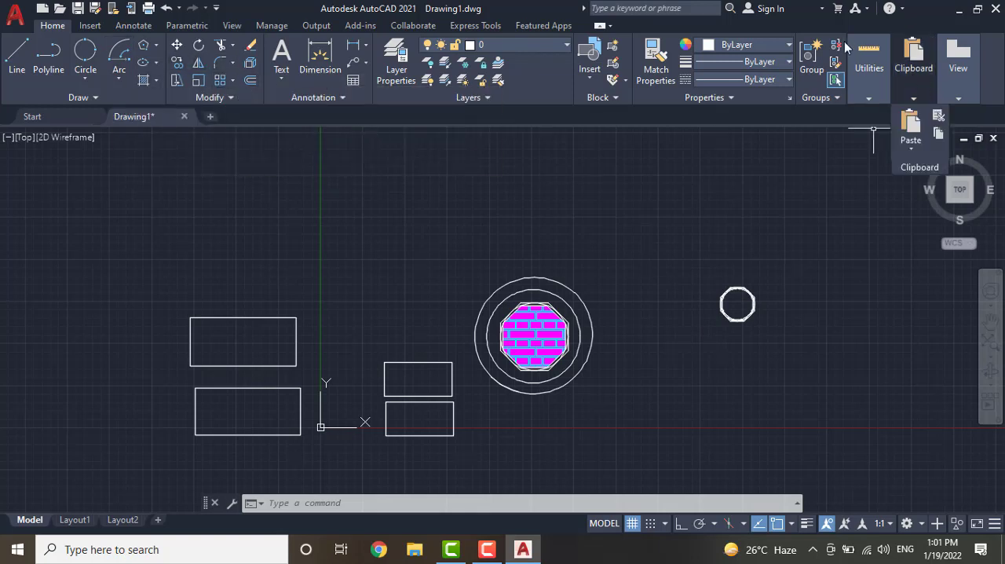